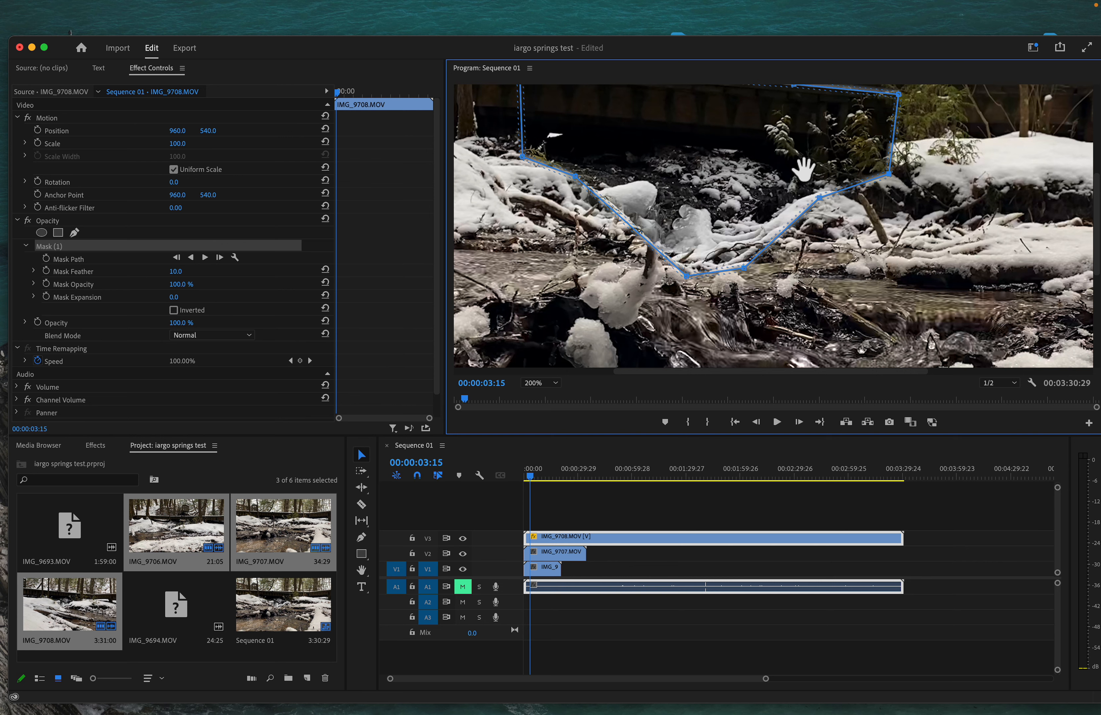
Step: Fit the whole frame in the Program monitor at 100% to see the mask
click(552, 383)
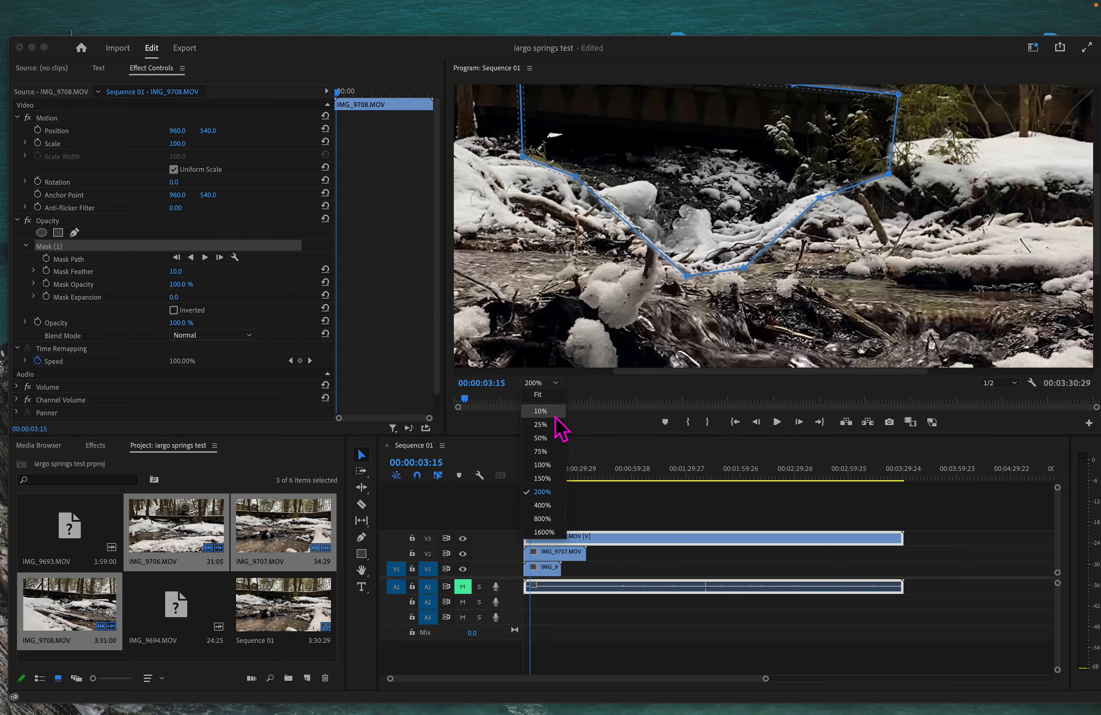
click(541, 464)
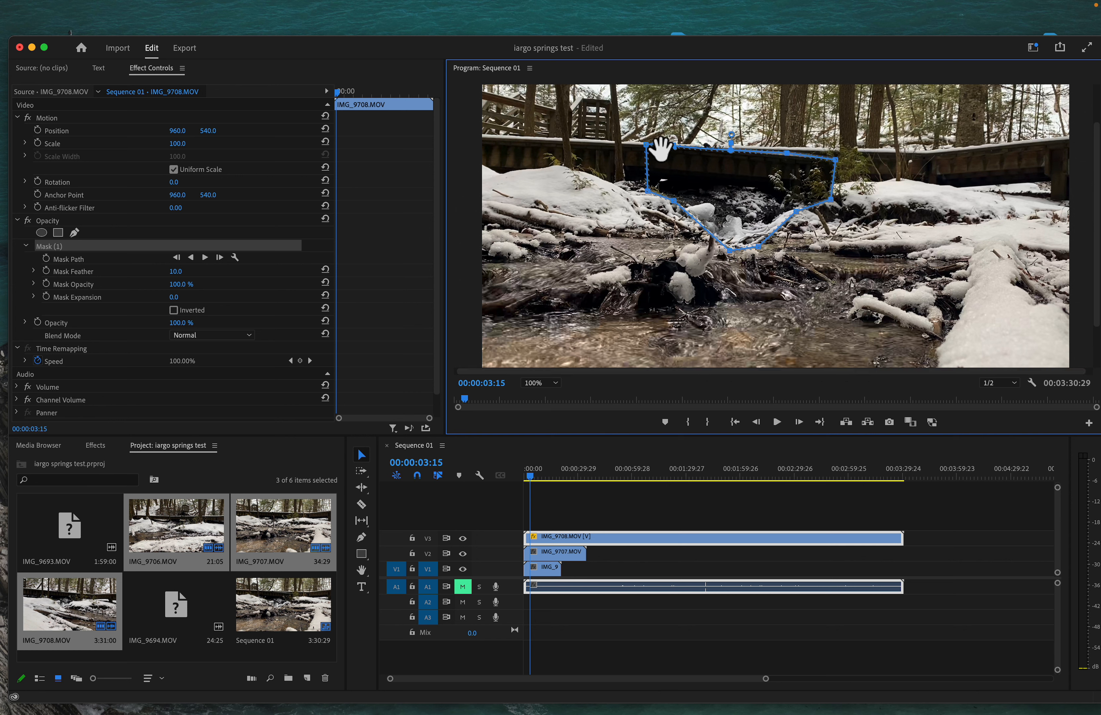
scroll(658, 152, up, 6)
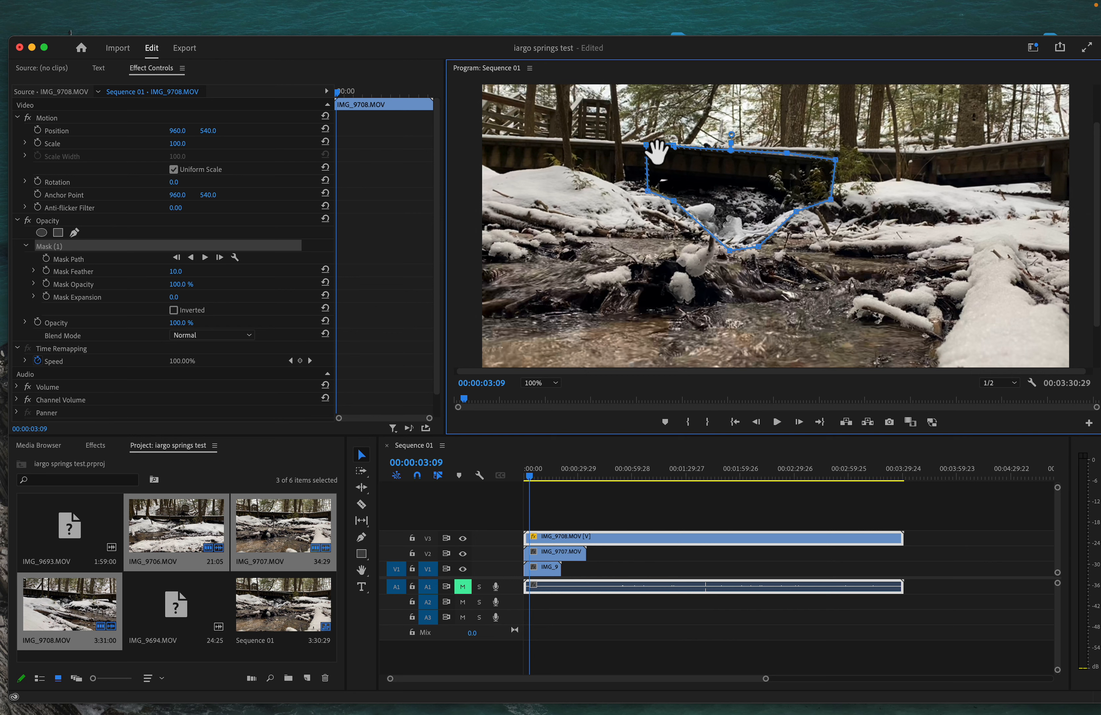
click(556, 383)
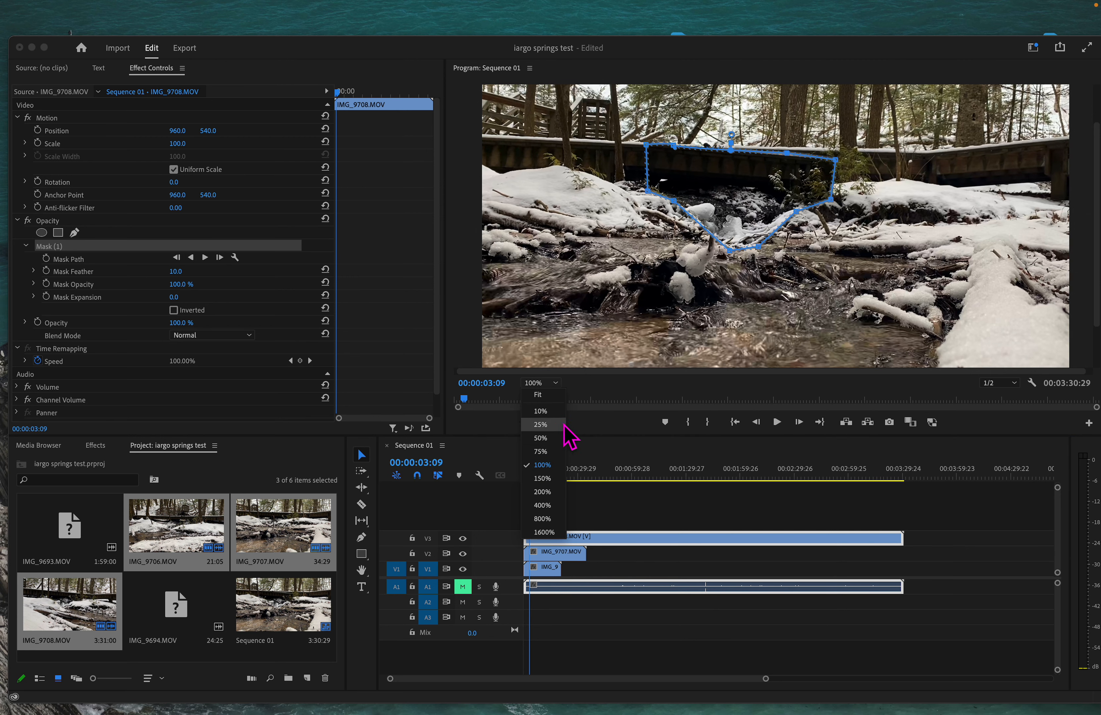
click(615, 195)
Step: Recenter the view onto the mask with the Hand tool and magnify the preview to 200%
key(h)
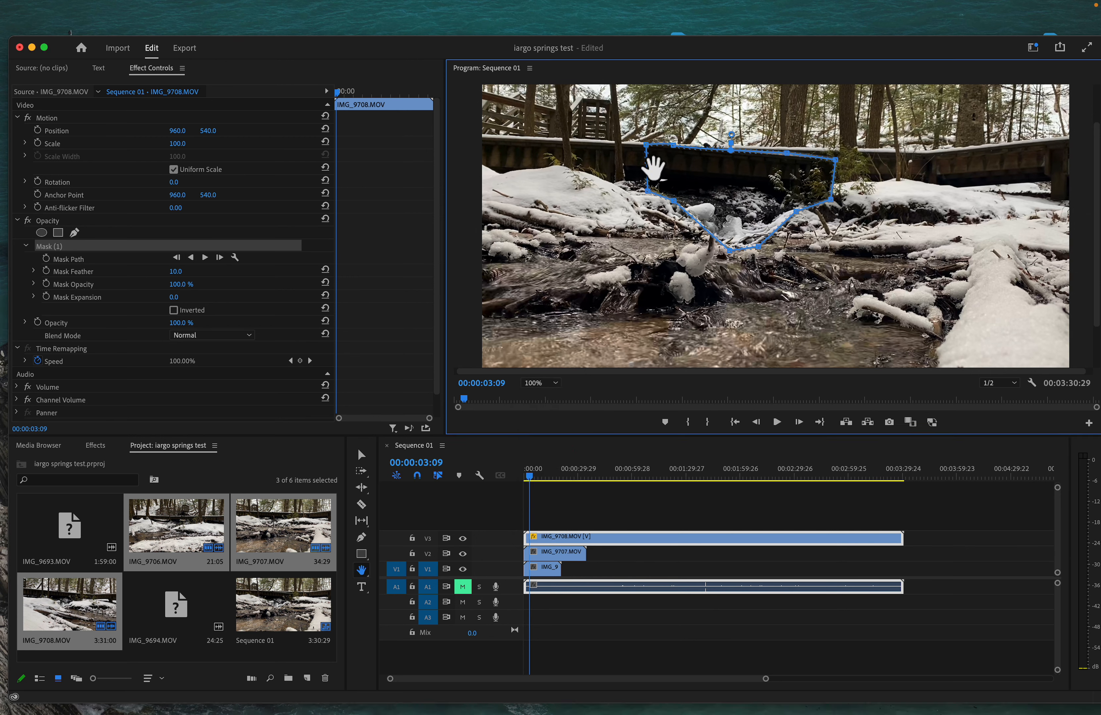
drag(655, 167, 649, 198)
key(z)
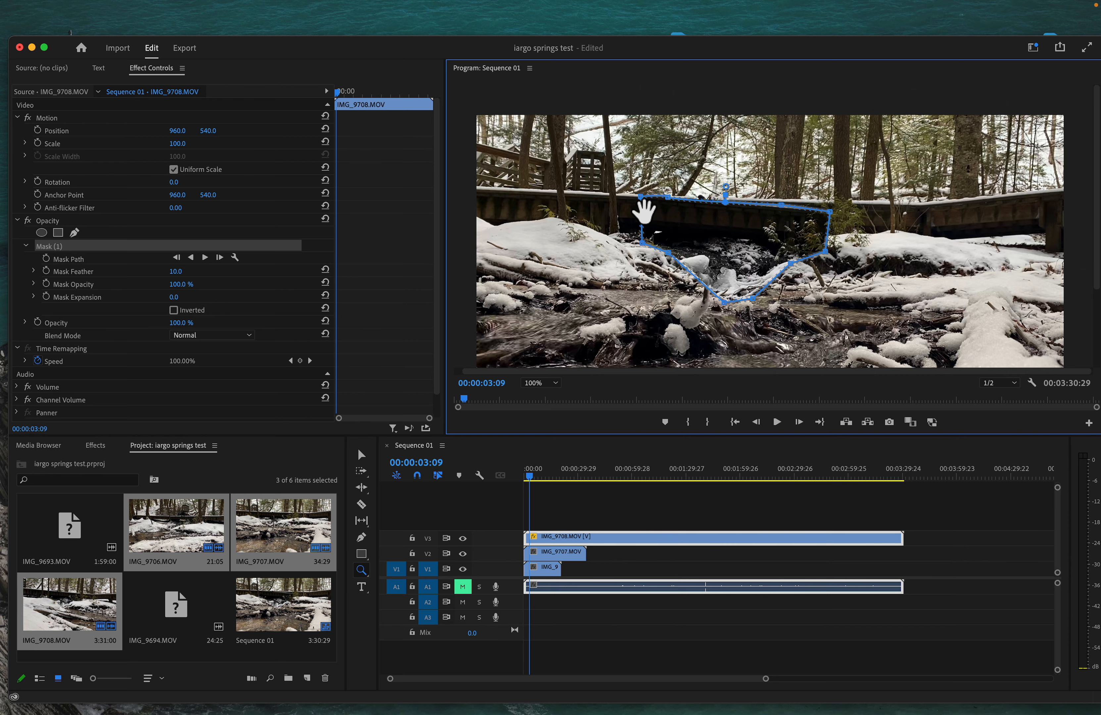
click(539, 383)
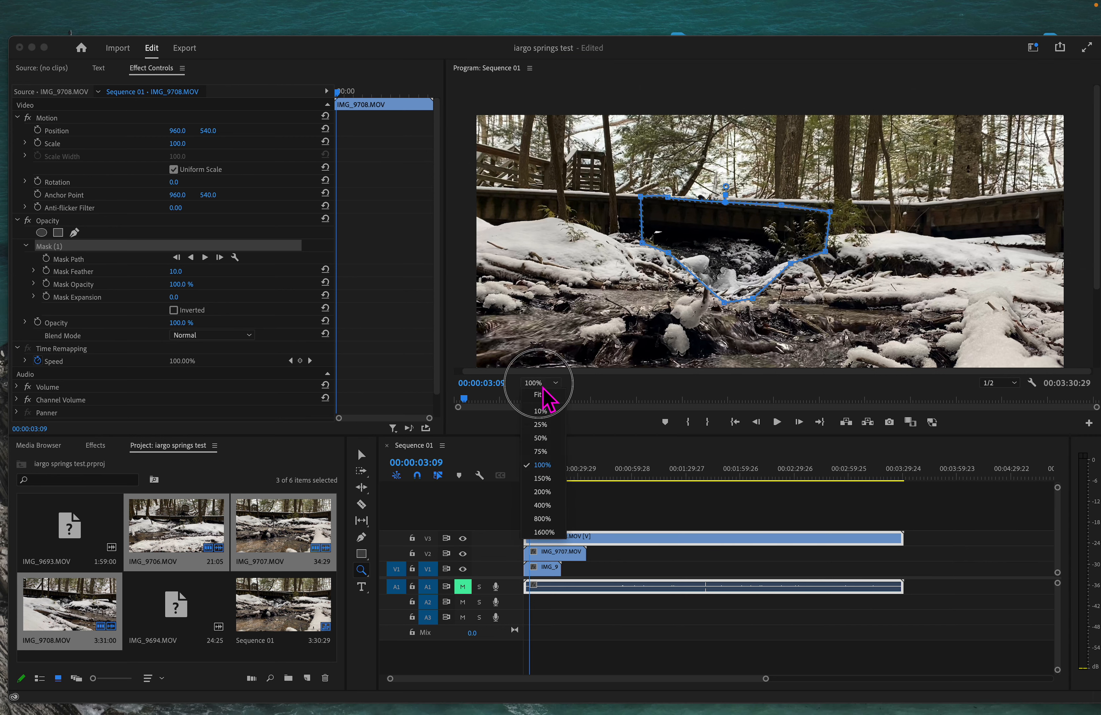
click(543, 491)
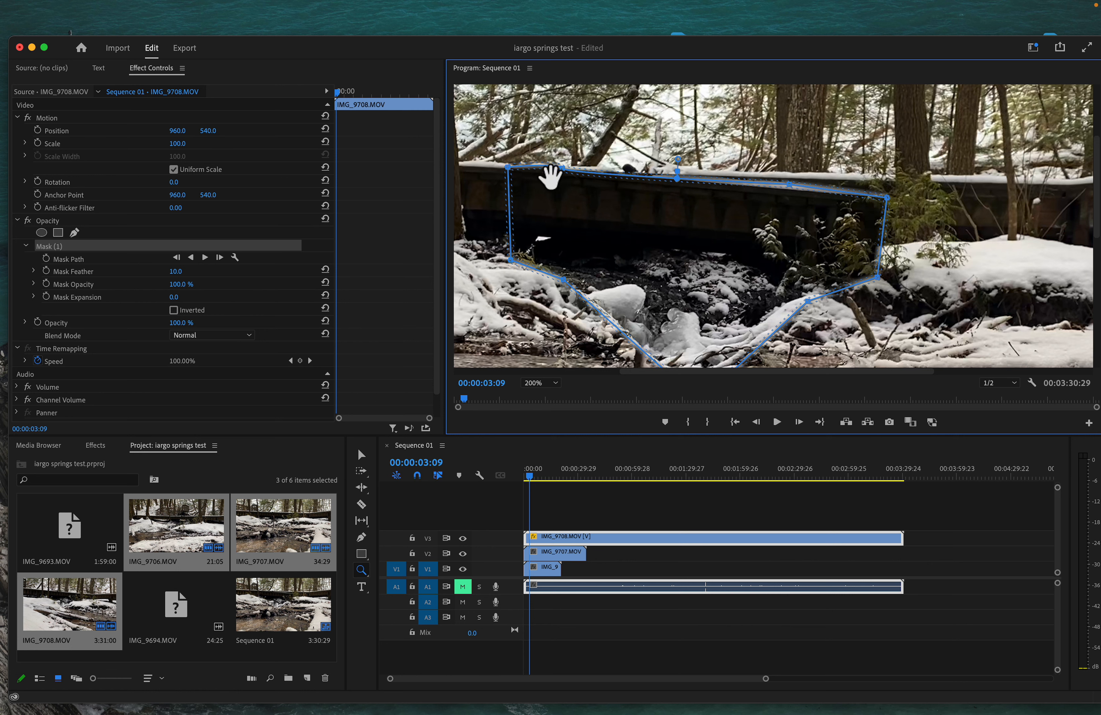
Step: Drag the top, bottom-left and top-right mask vertices to hug the bridge and slant the left edge
key(v)
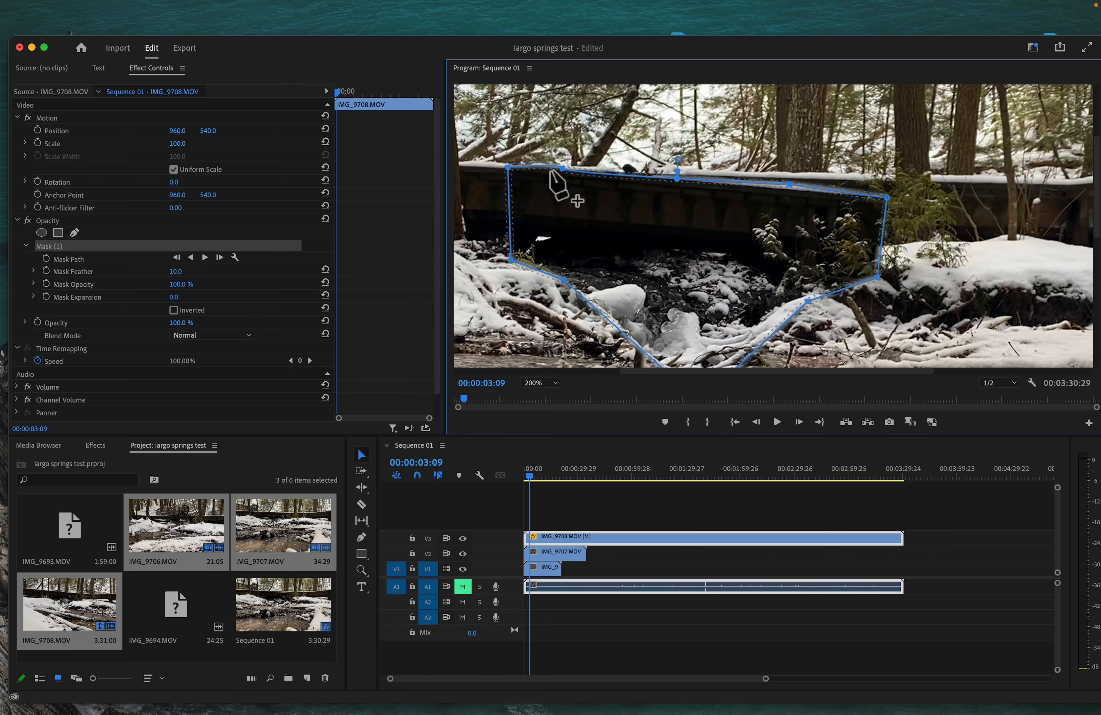
drag(559, 165, 510, 170)
mouse_move(510, 260)
mouse_down()
mouse_move(538, 252)
mouse_move(501, 246)
mouse_up()
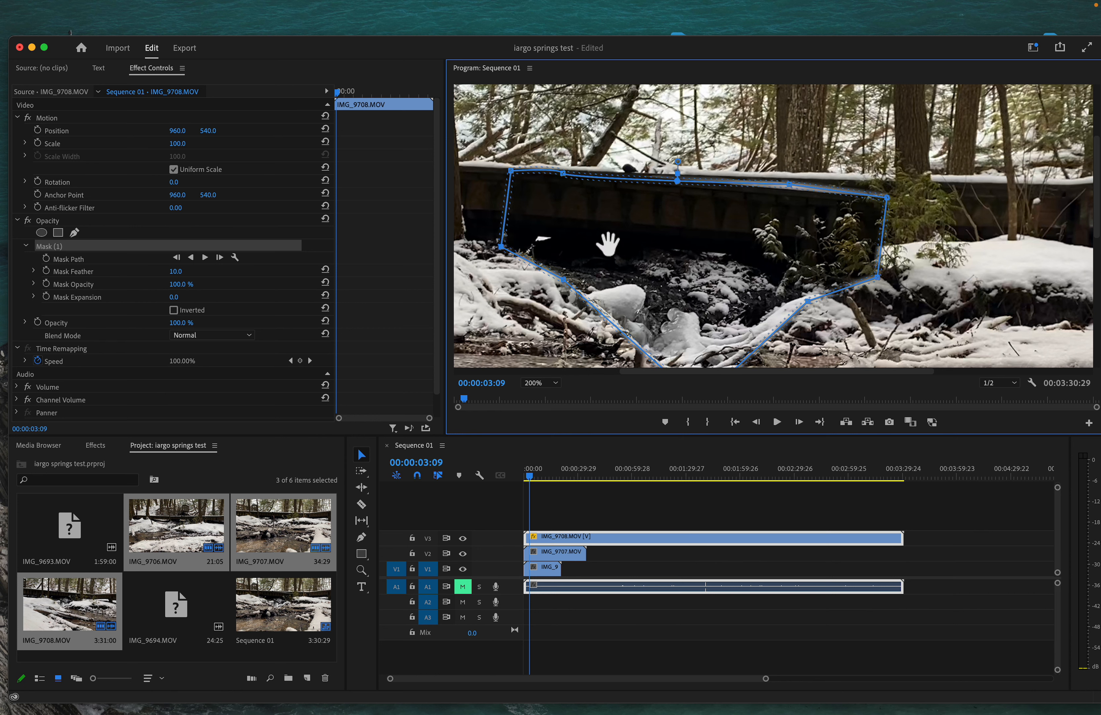
drag(789, 185, 789, 191)
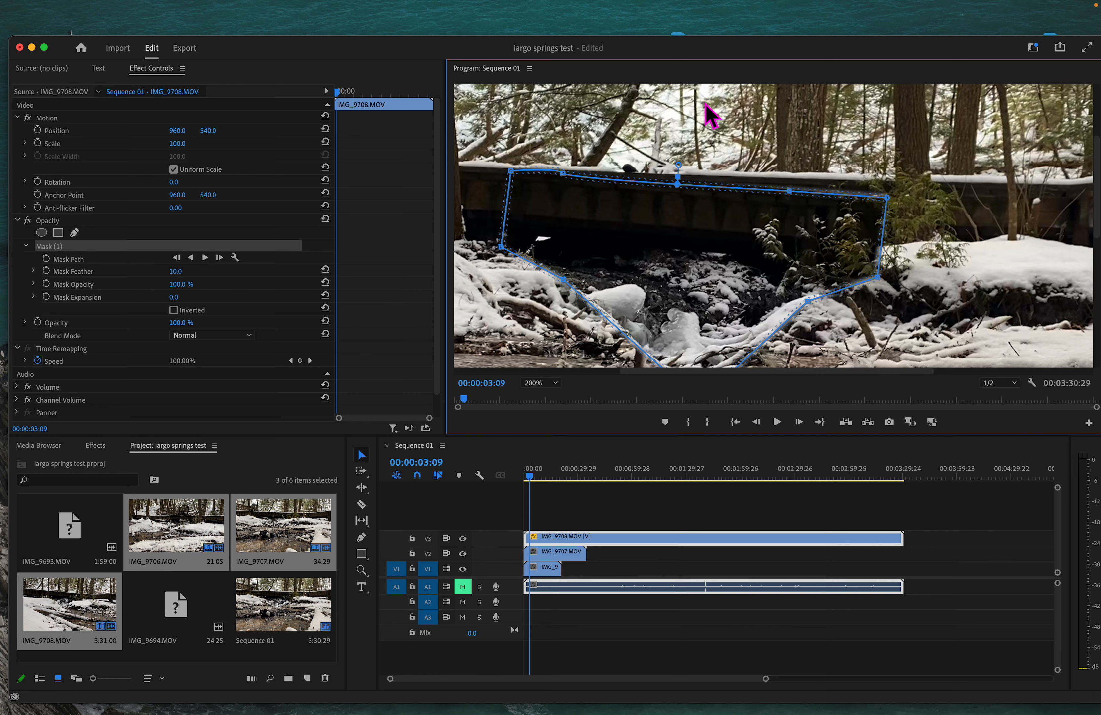
click(392, 186)
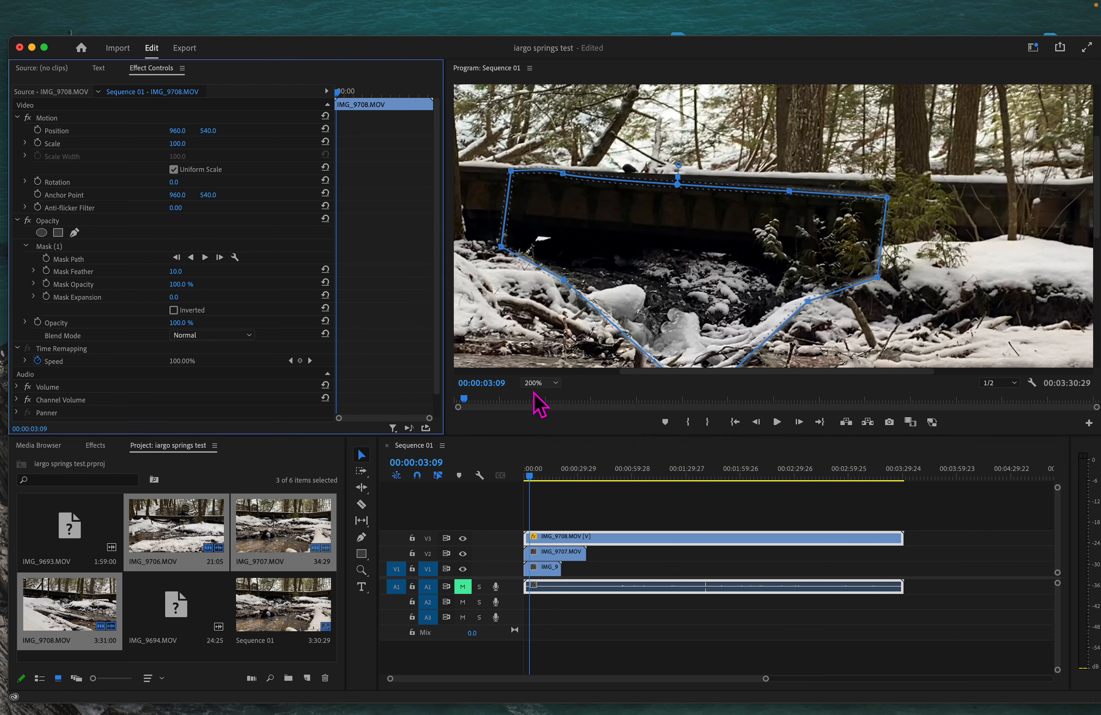
click(572, 503)
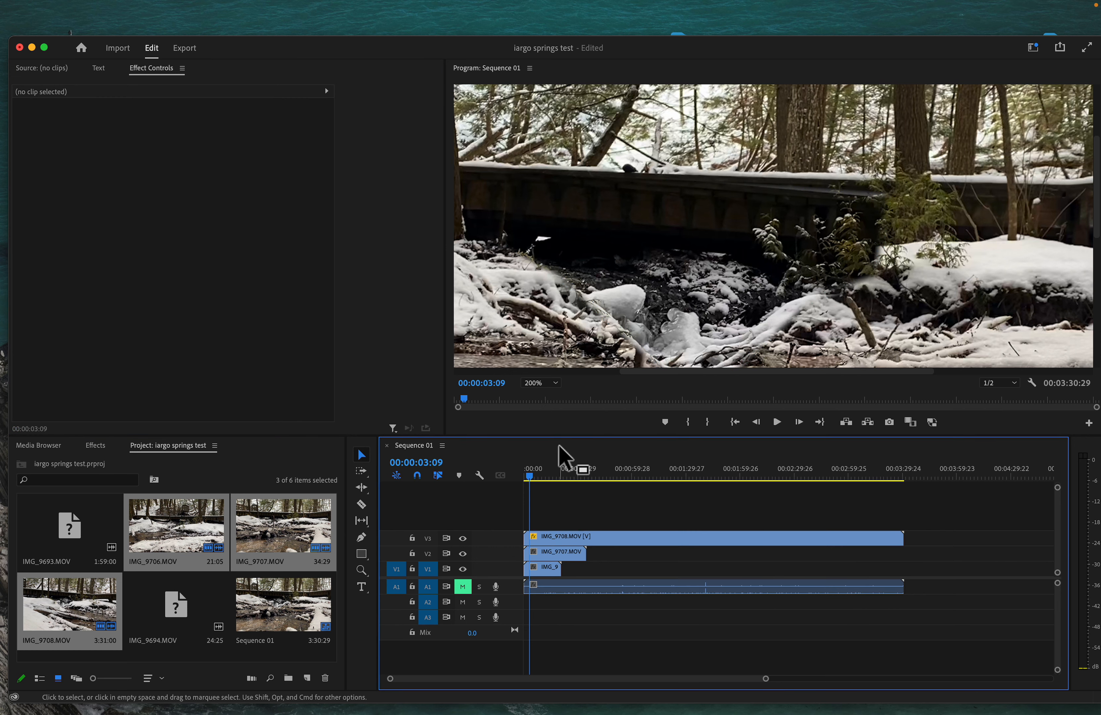
Step: Select the IMG_9708.MOV clip on V3 and its Mask (1) to show the outline
click(612, 538)
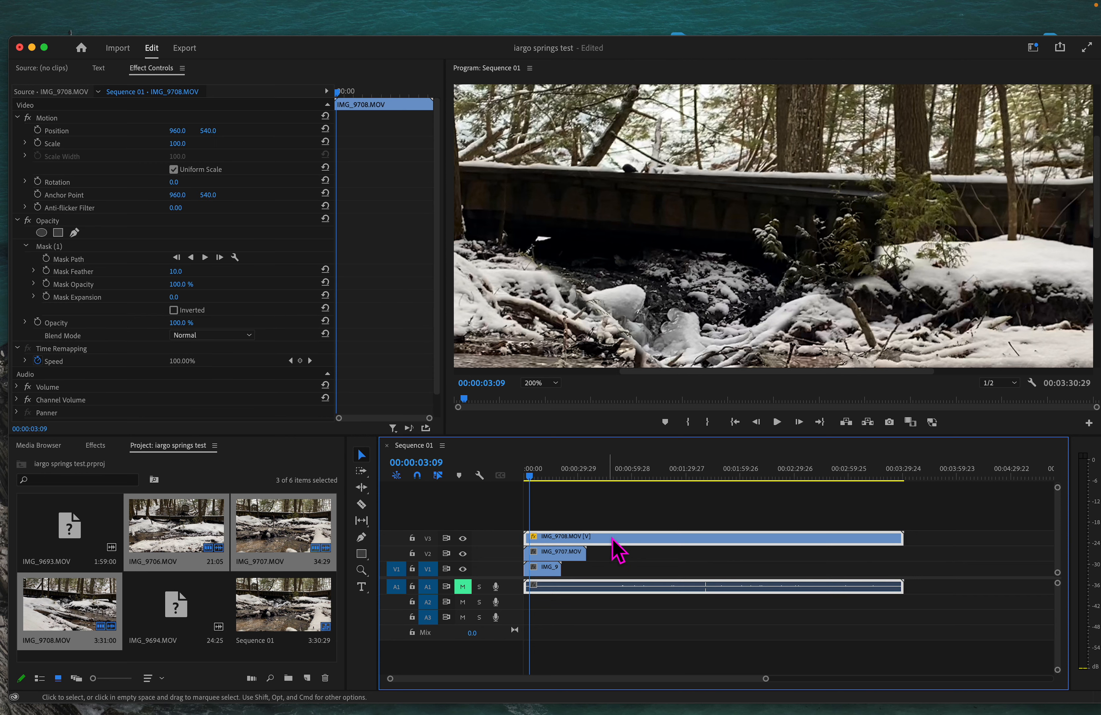
click(620, 237)
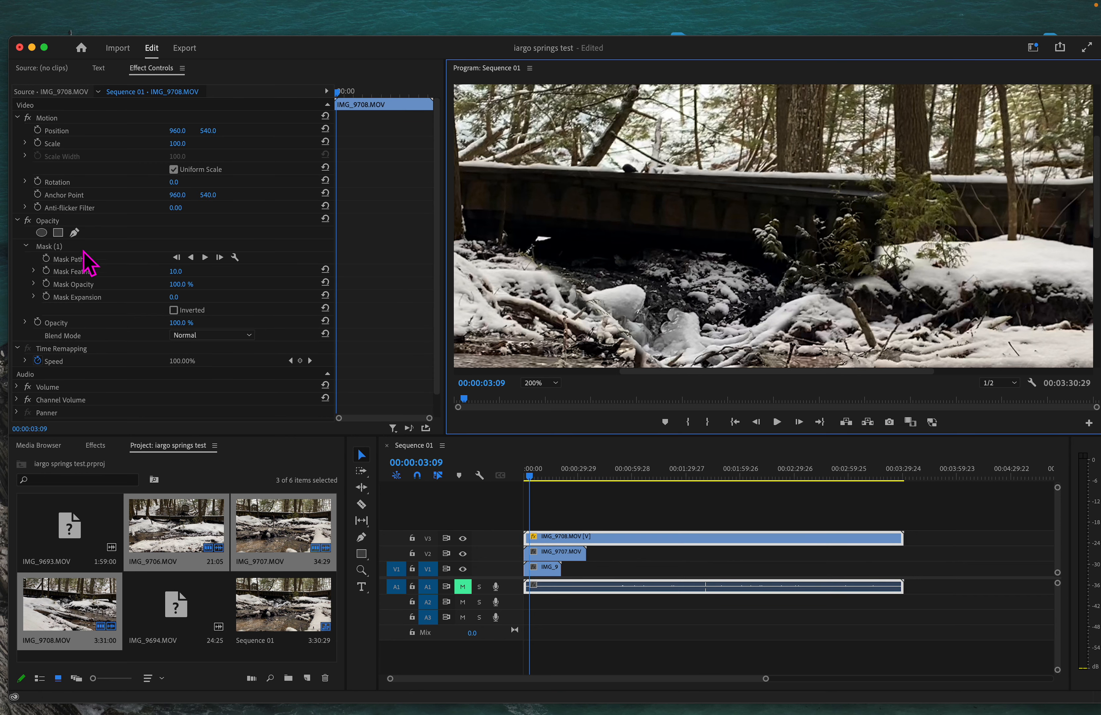
click(70, 247)
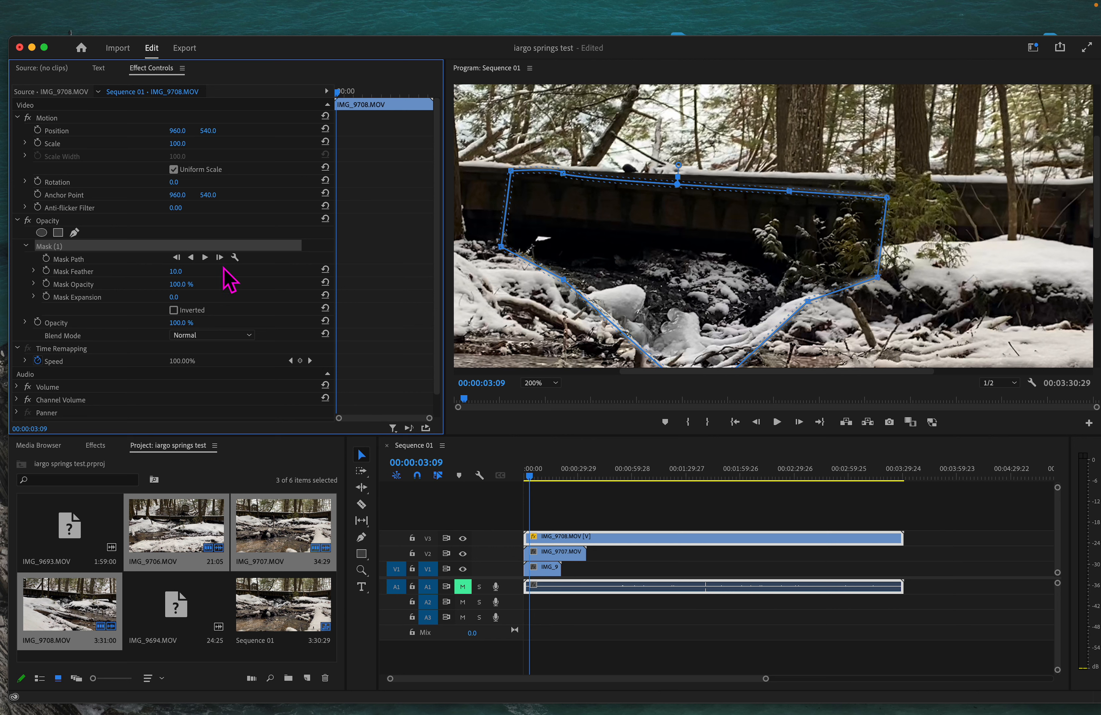
click(608, 511)
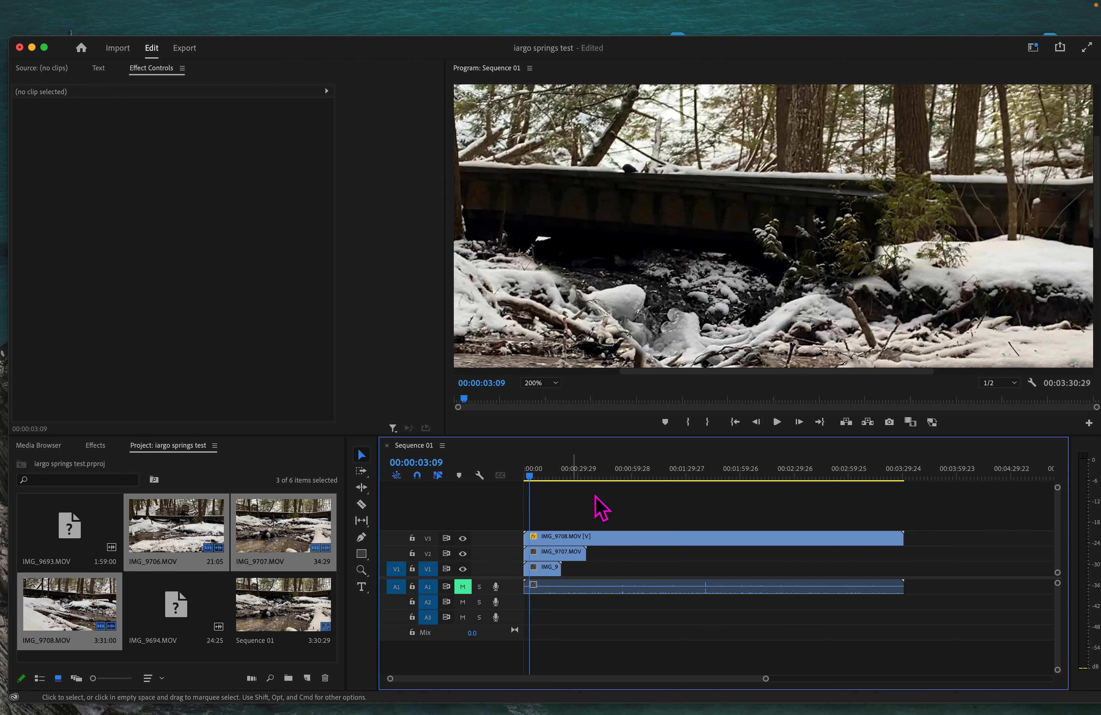
click(624, 537)
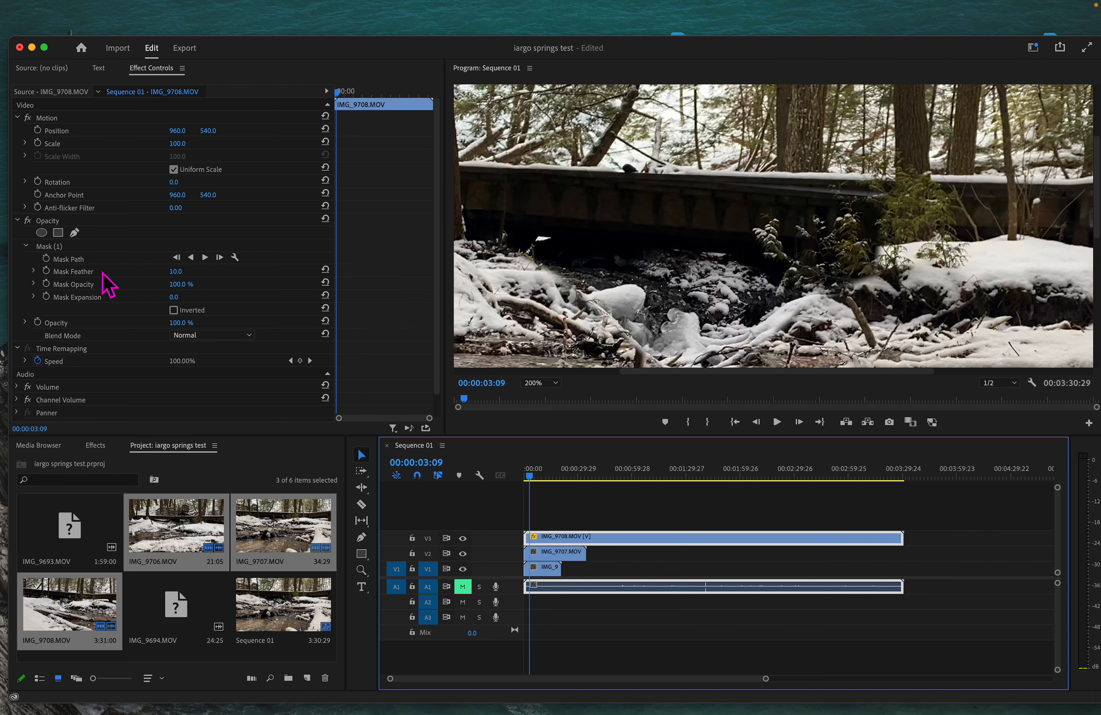
click(62, 248)
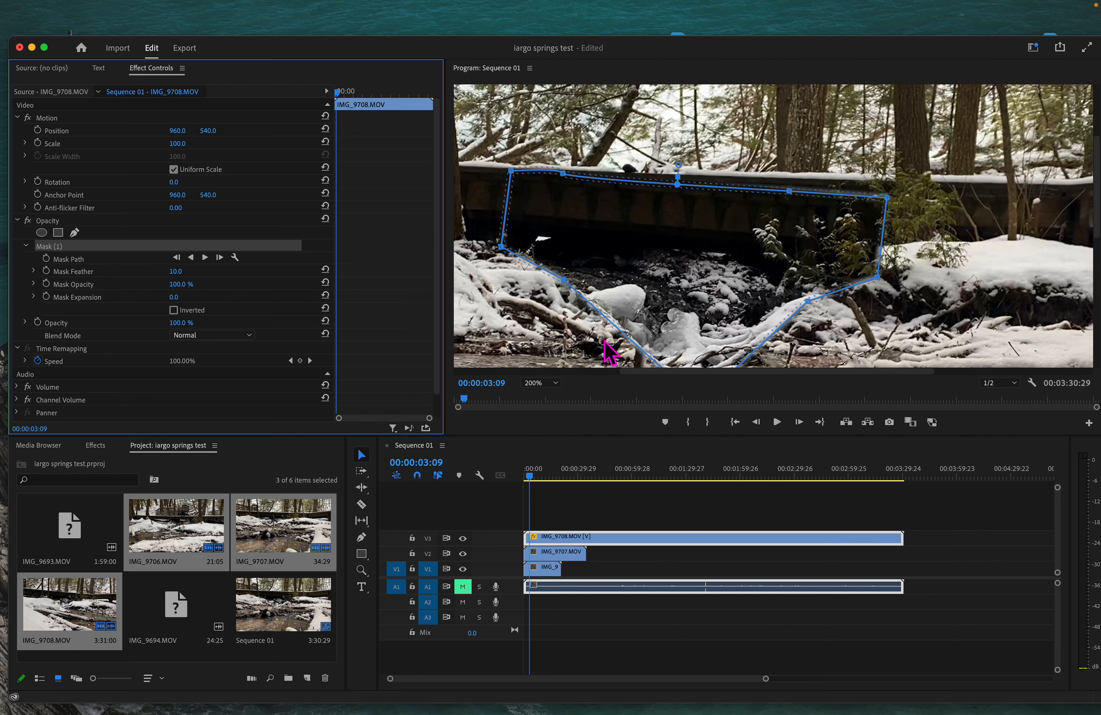
Step: Step the Program monitor zoom through 100% and 150% to 200%
click(536, 383)
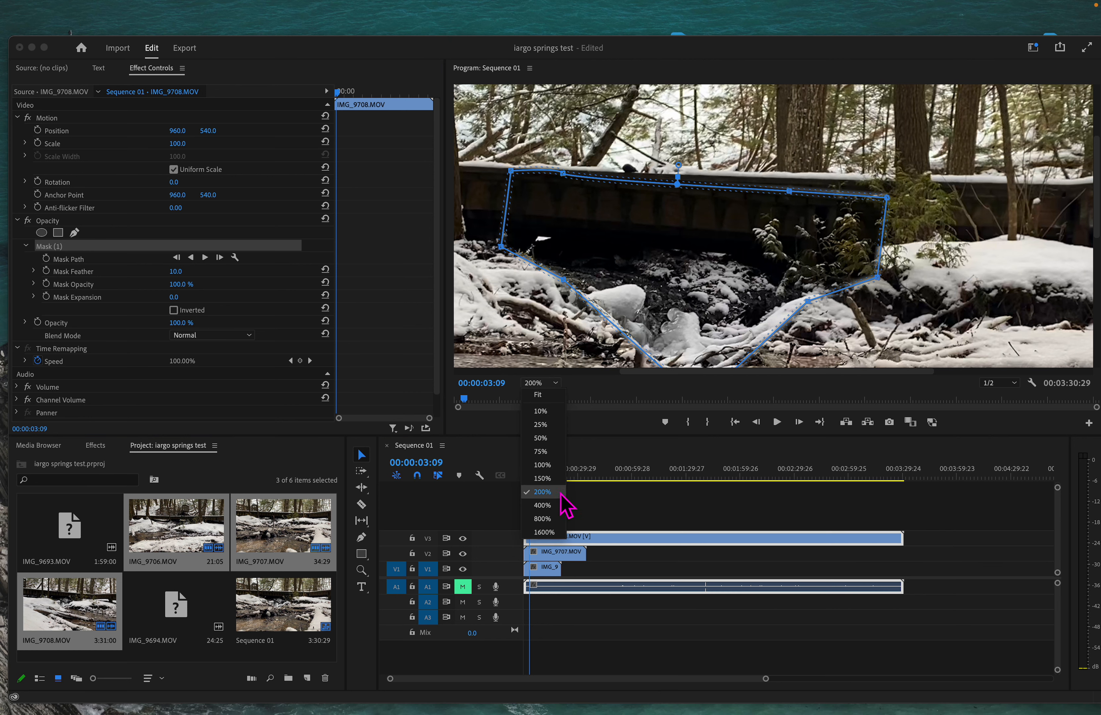
click(542, 465)
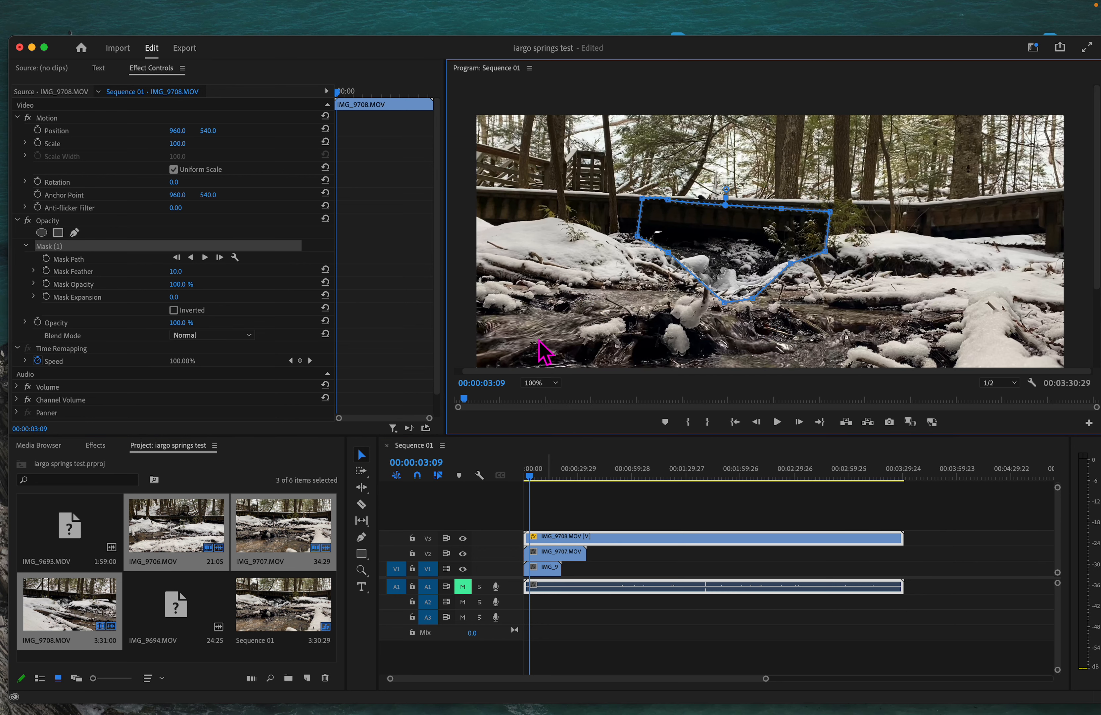
click(557, 383)
click(554, 484)
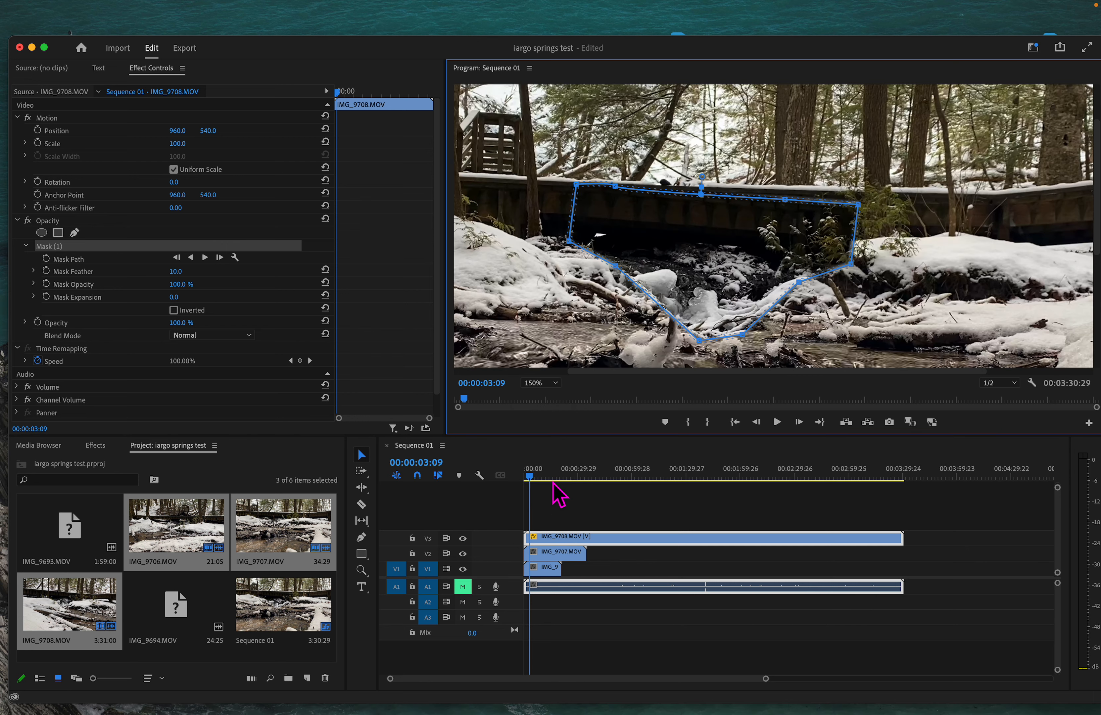
click(554, 384)
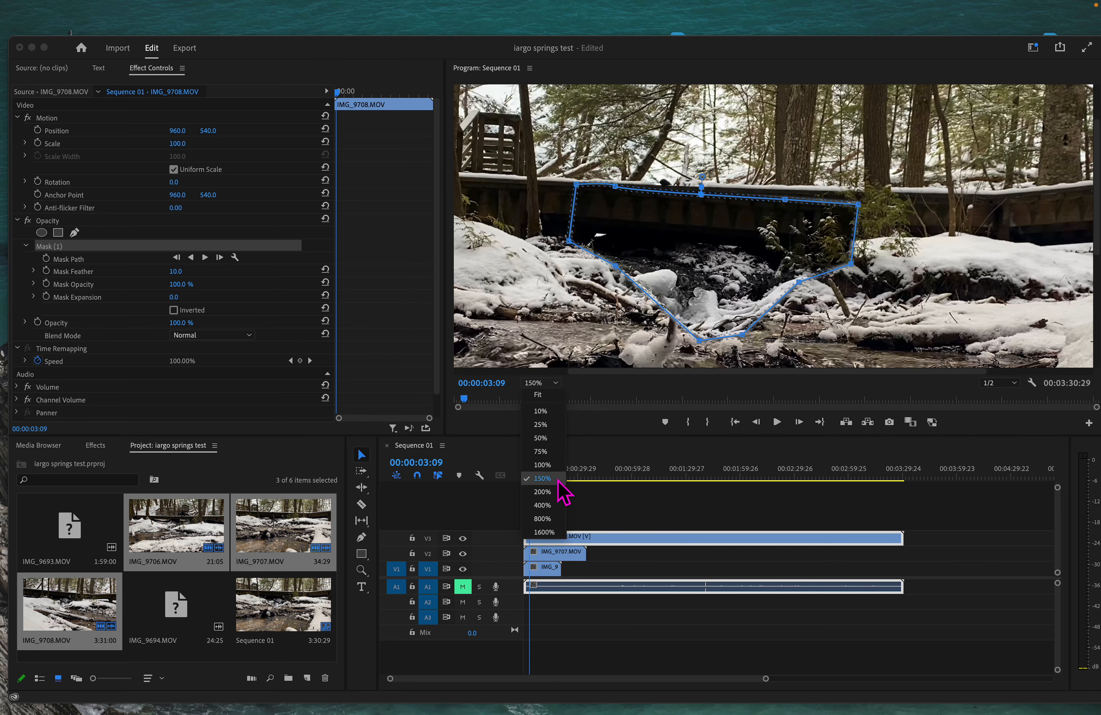
click(554, 492)
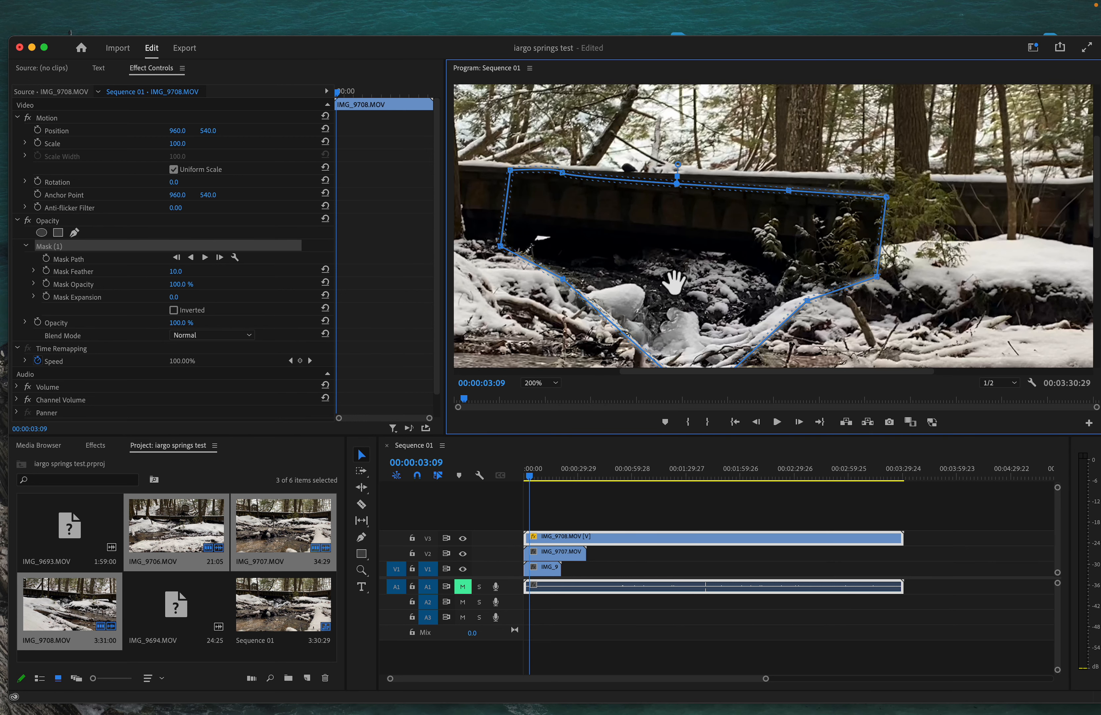
Step: Pan the magnified view, then scrub Mask Feather up and settle it at 24.0
key(h)
drag(786, 254, 758, 211)
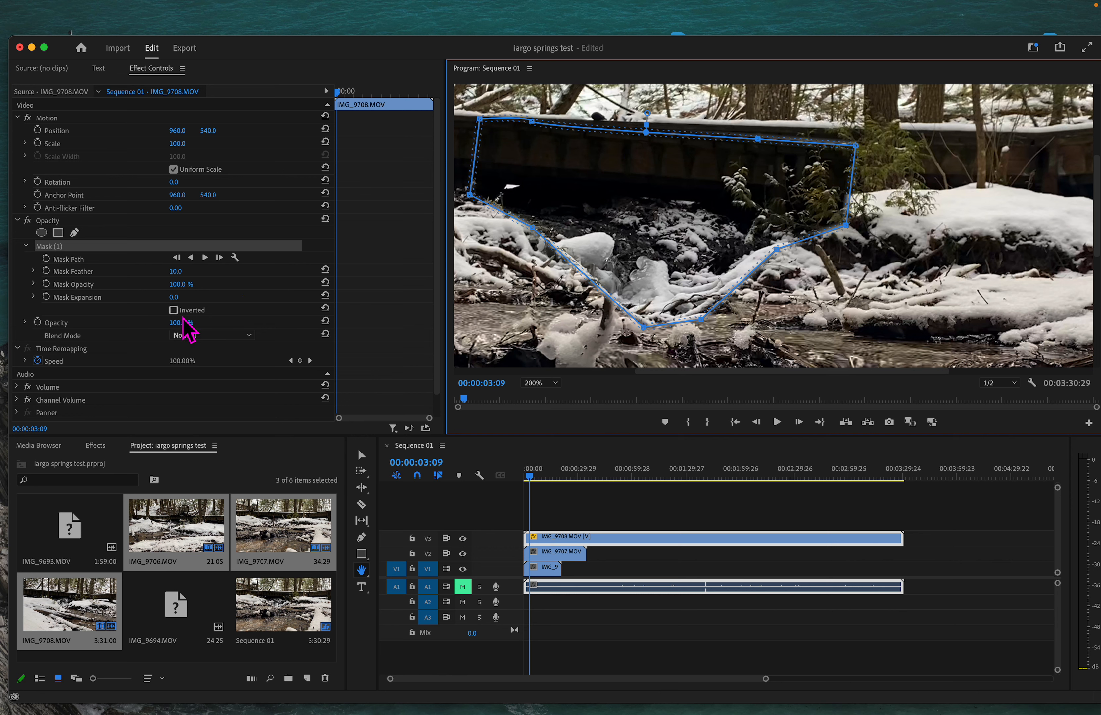
drag(176, 271, 193, 271)
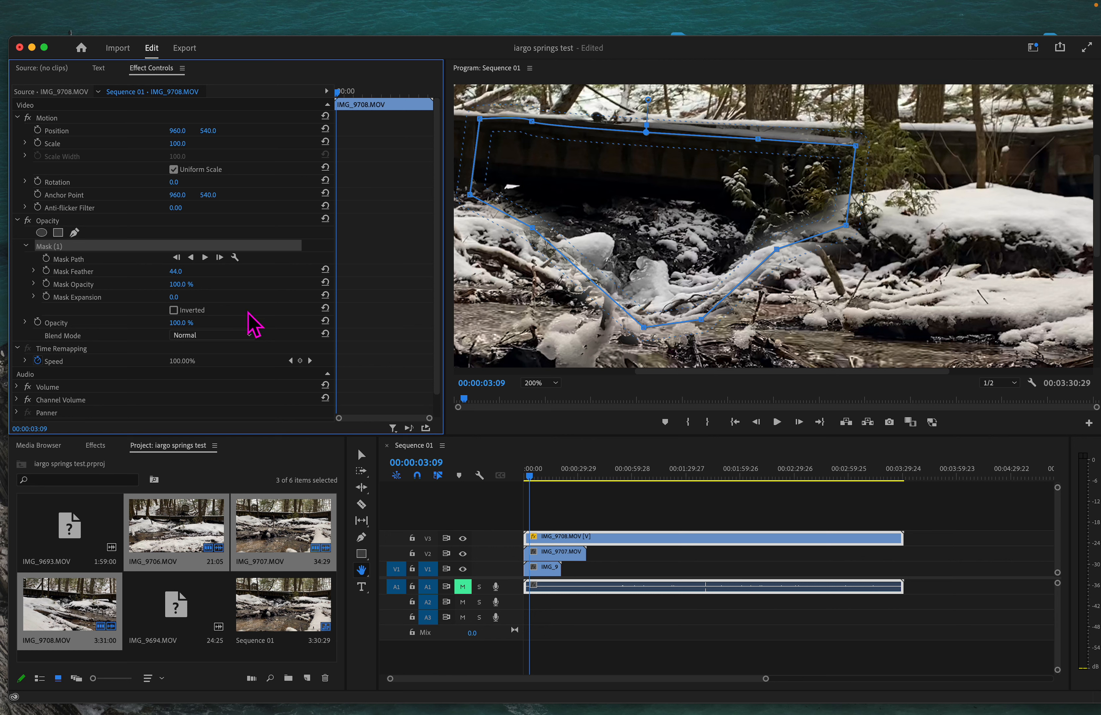
mouse_move(187, 281)
mouse_down()
mouse_move(173, 281)
mouse_move(177, 271)
mouse_up()
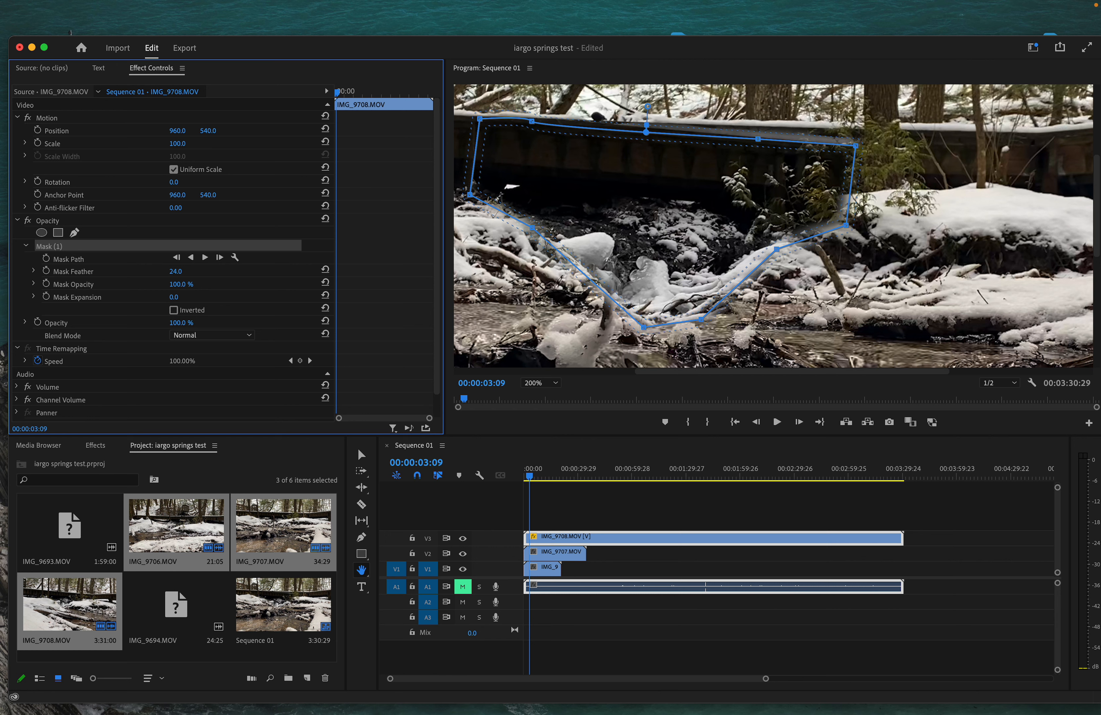
Step: Raise the top and right mask points to flatten the top edge, adding a vertex
click(549, 423)
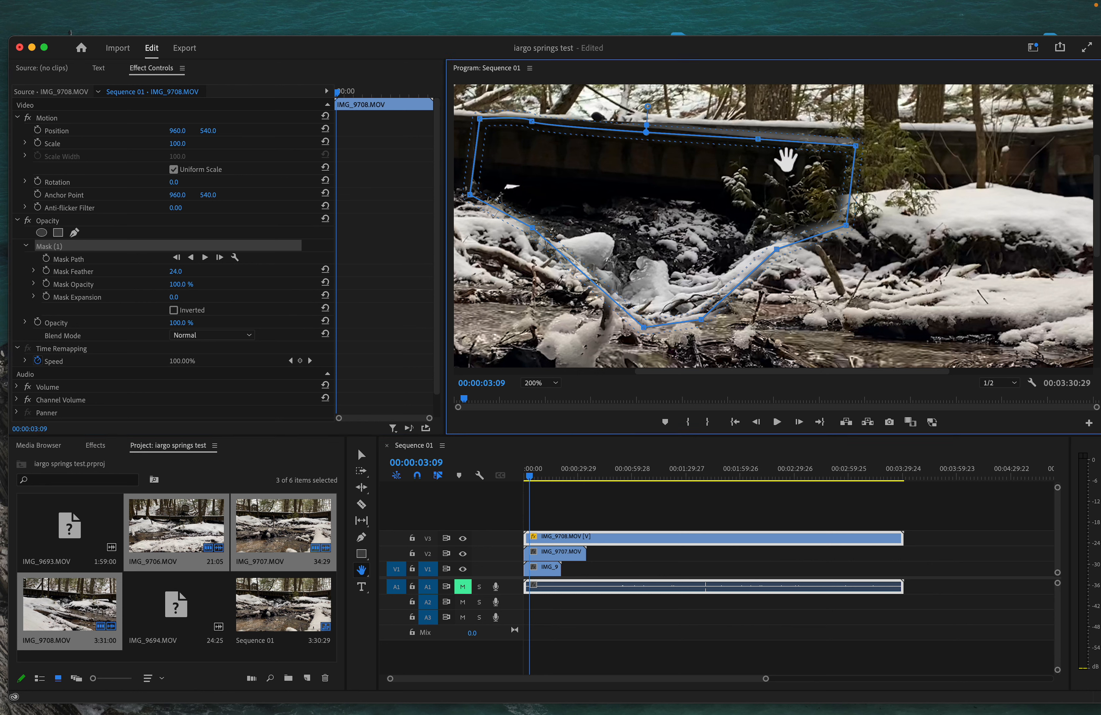
key(v)
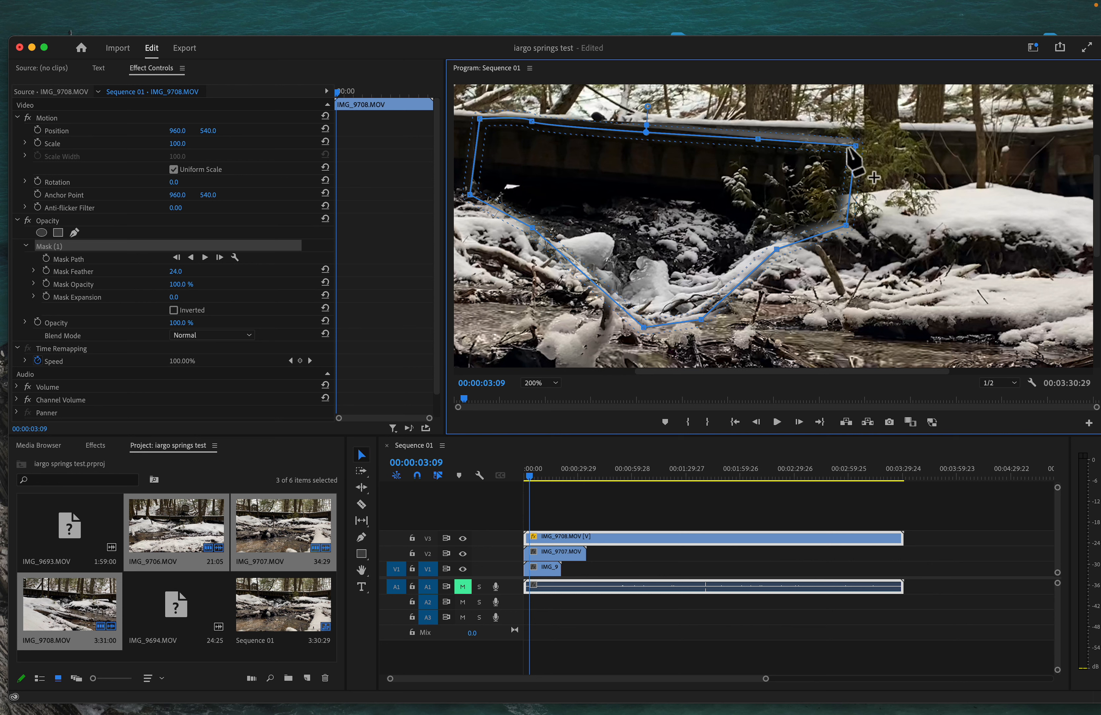
drag(757, 139, 757, 111)
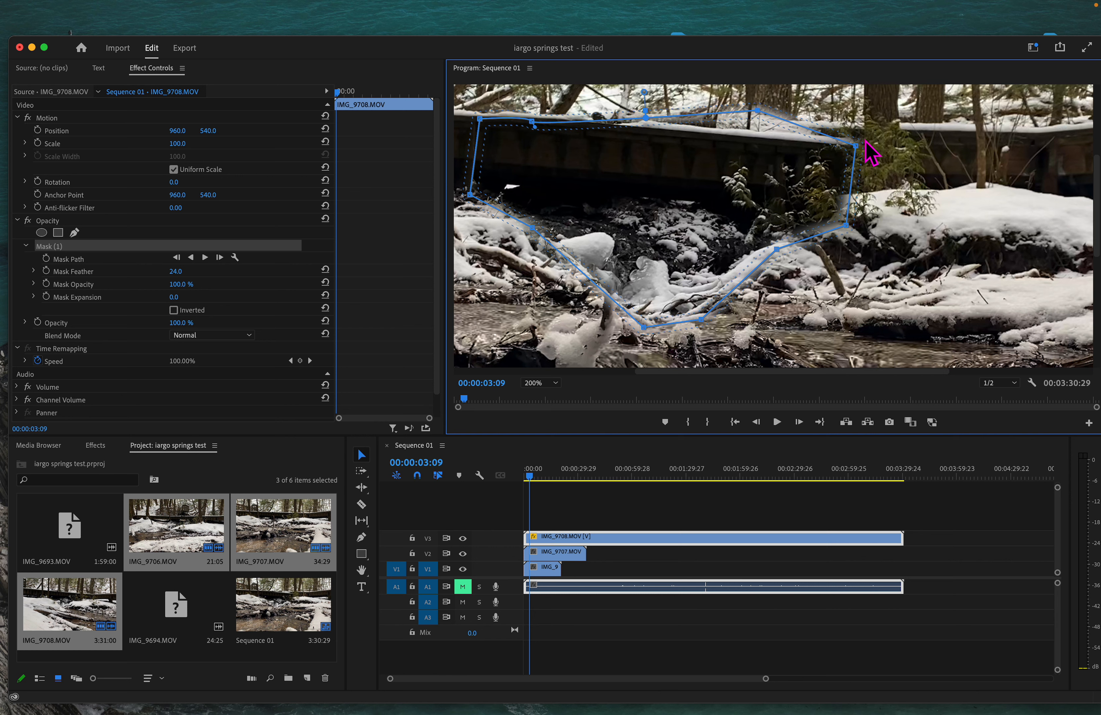
drag(855, 146, 807, 138)
click(814, 127)
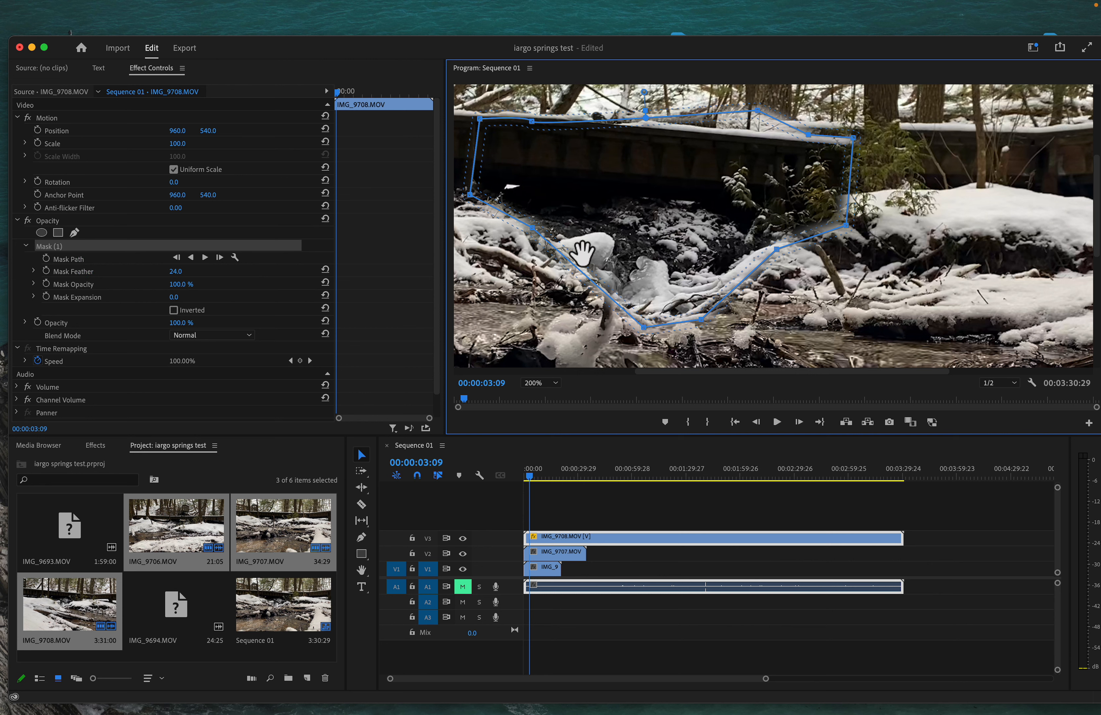
Step: Add a point near the top-left, curve the top edge, and nudge the top-left corner outward
click(545, 123)
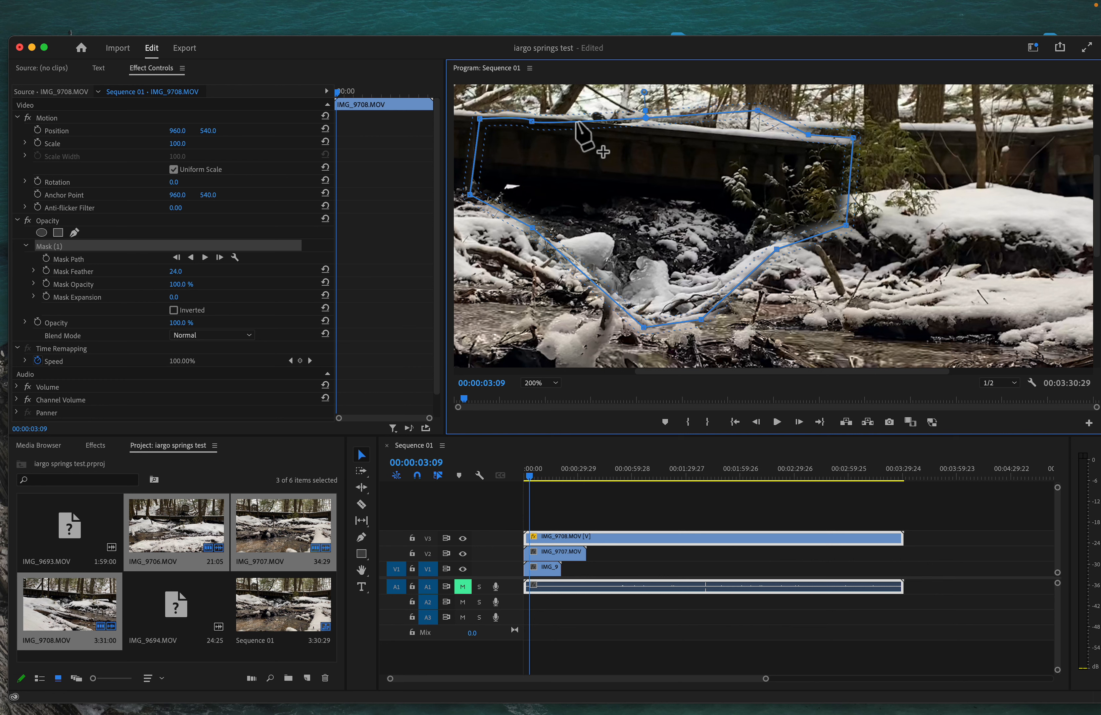
drag(575, 121, 628, 123)
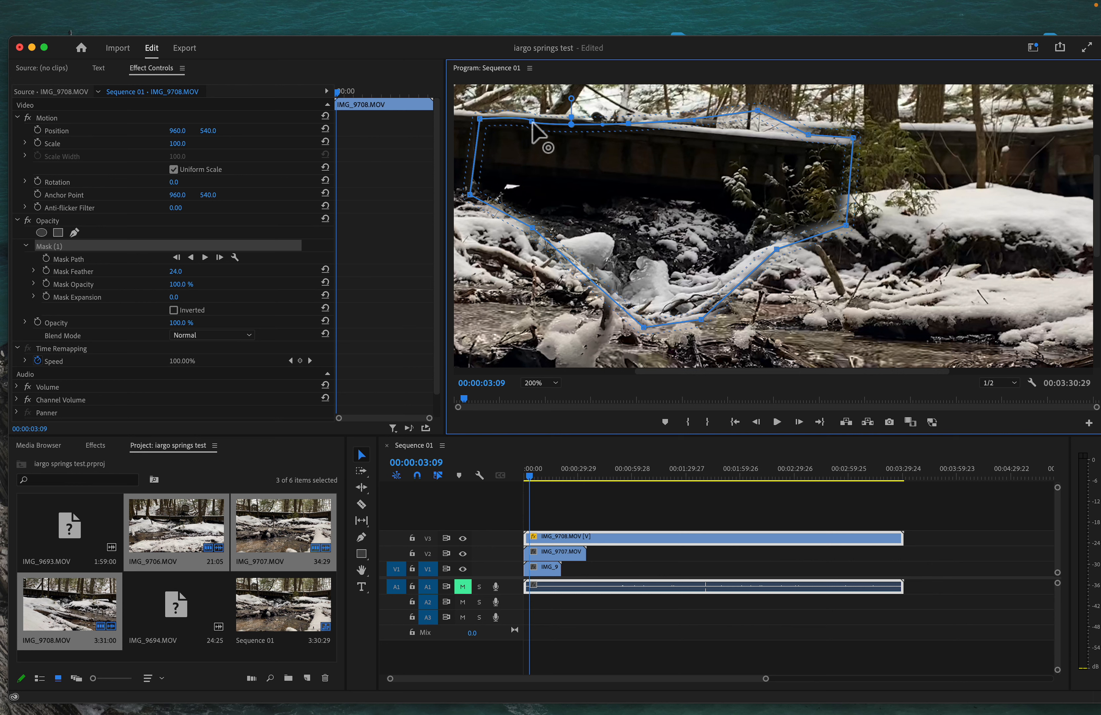
drag(531, 122, 529, 119)
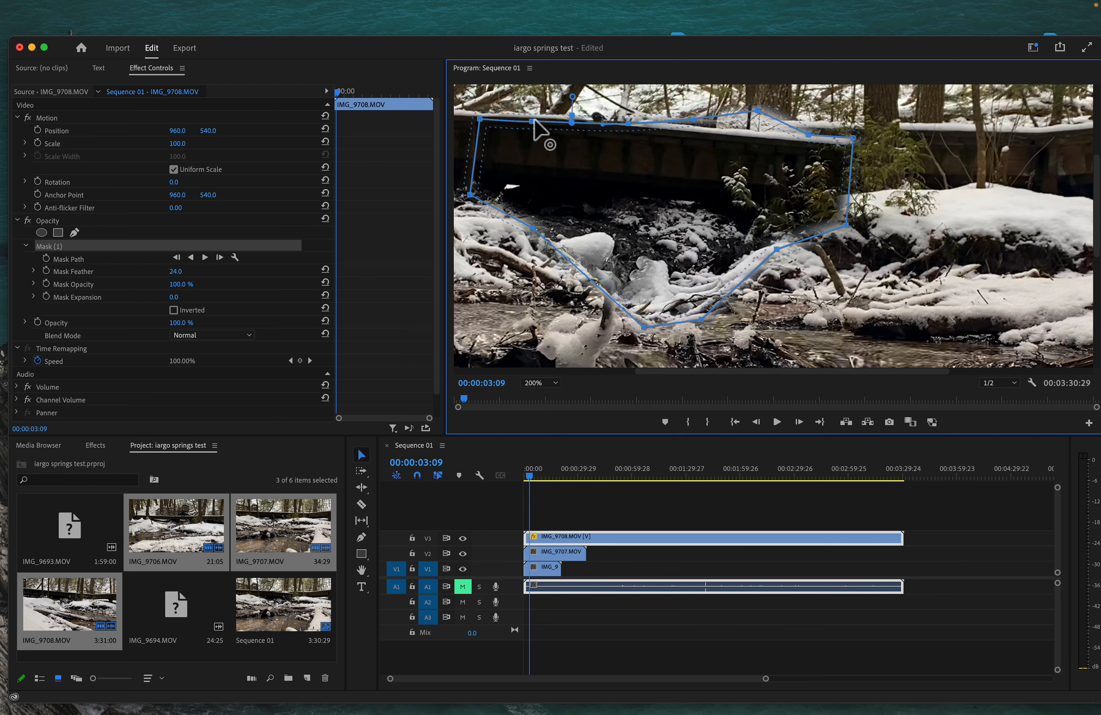
drag(533, 123, 528, 120)
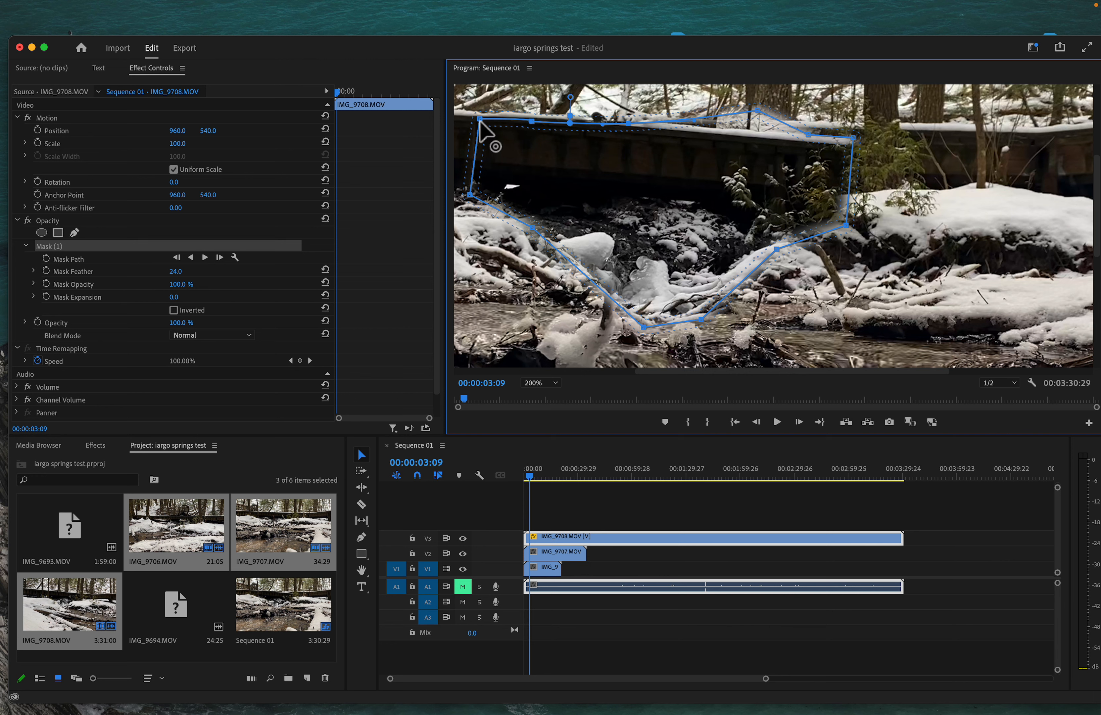
drag(479, 119, 475, 117)
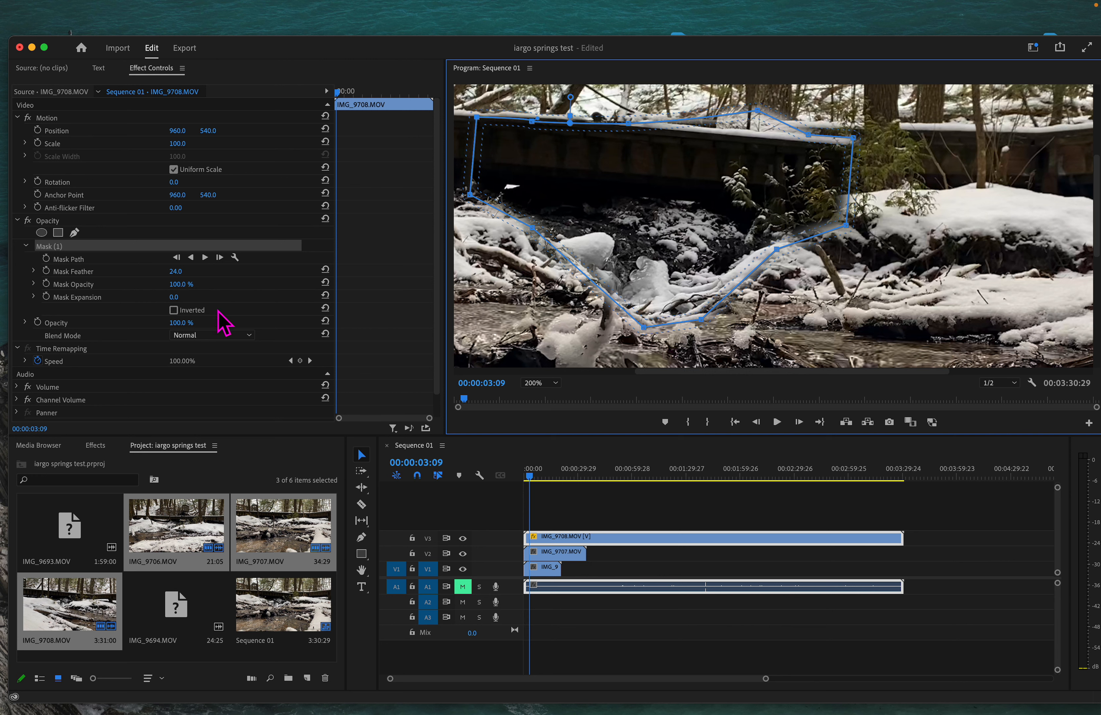
Step: Set Mask Opacity to 99% and scrub Mask Expansion up to 46.0
click(197, 290)
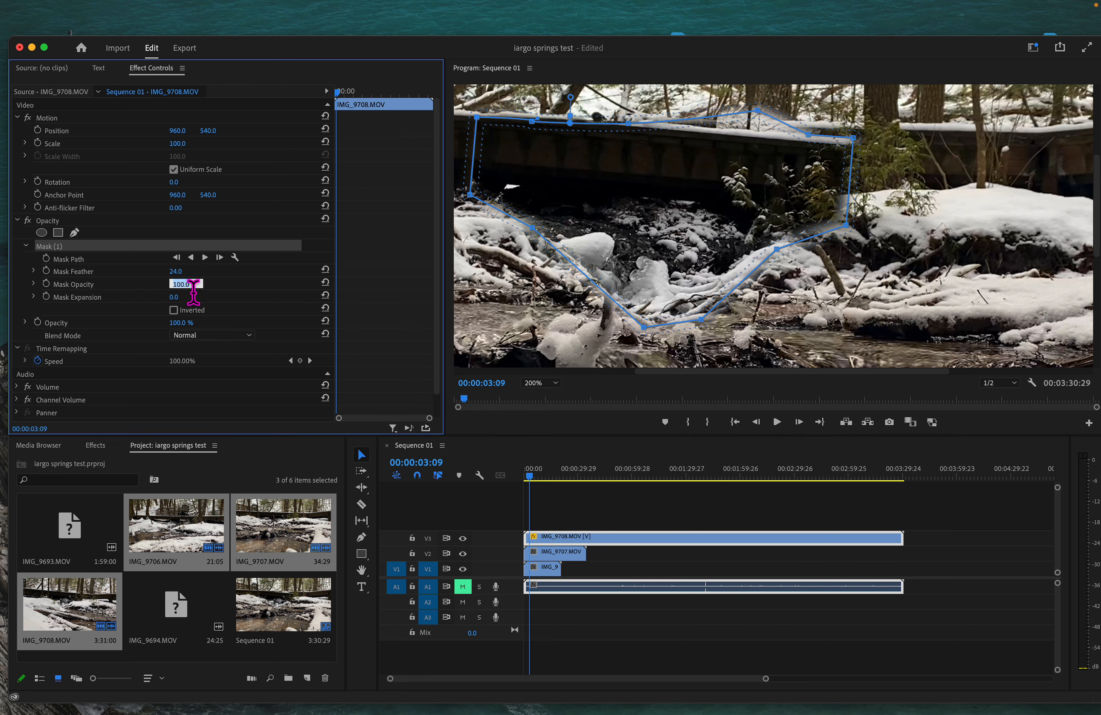
click(227, 305)
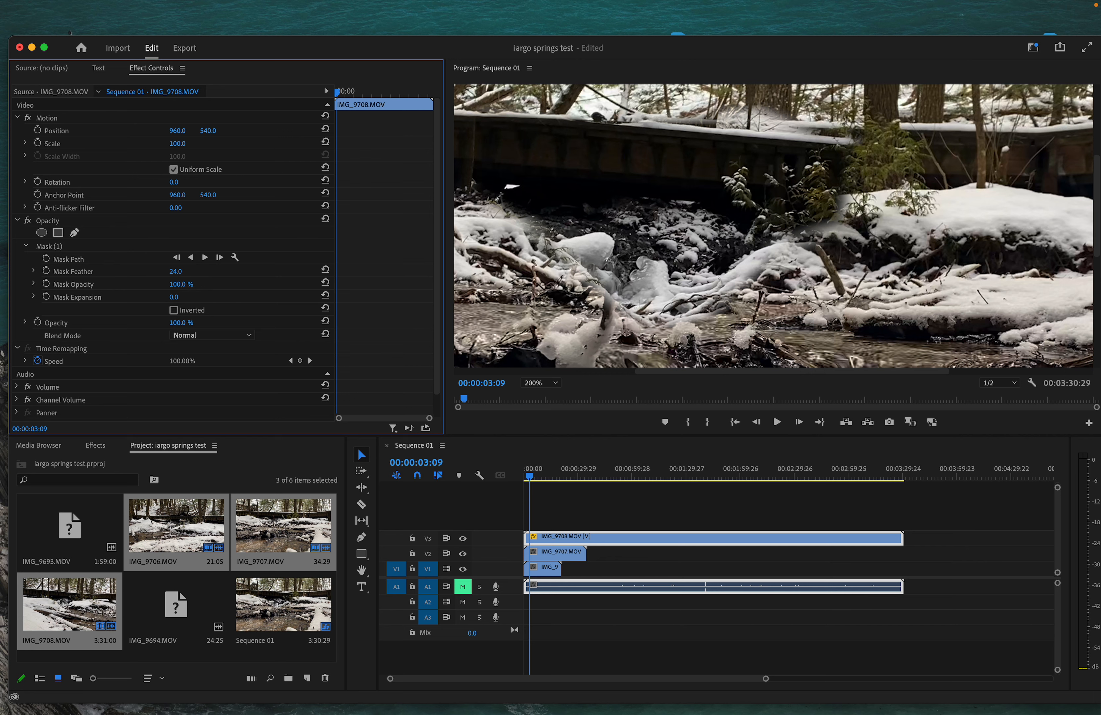
mouse_move(177, 284)
mouse_down()
mouse_move(132, 284)
mouse_move(169, 284)
mouse_up()
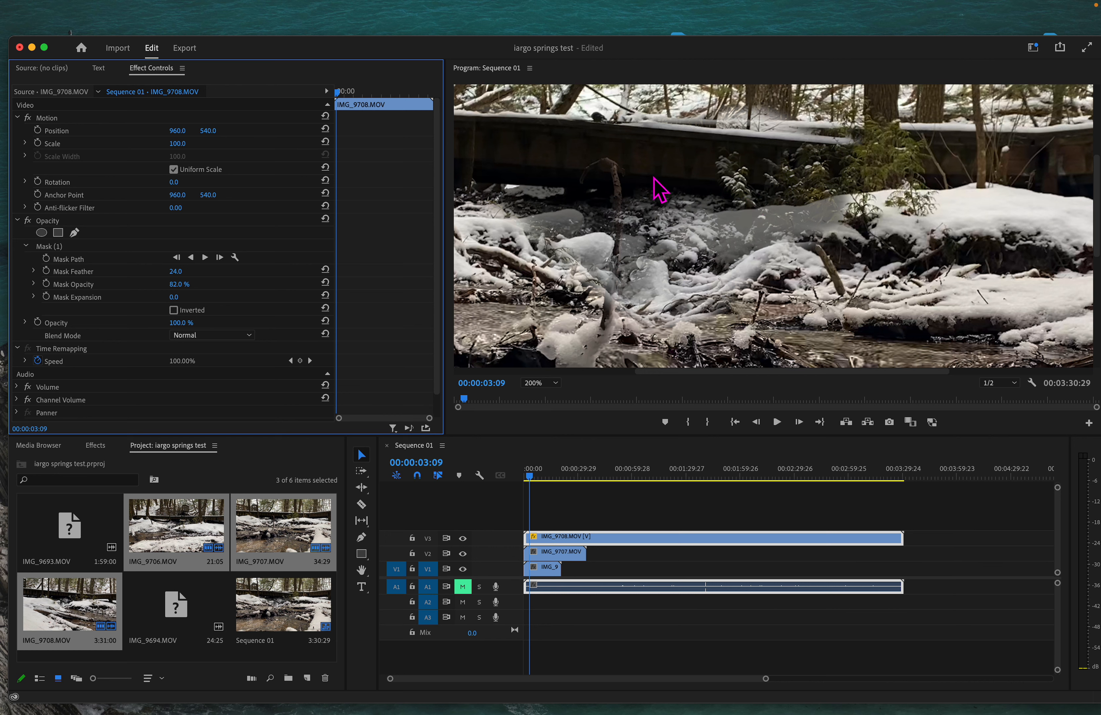
mouse_move(188, 285)
mouse_down()
mouse_move(198, 285)
mouse_move(183, 285)
mouse_up()
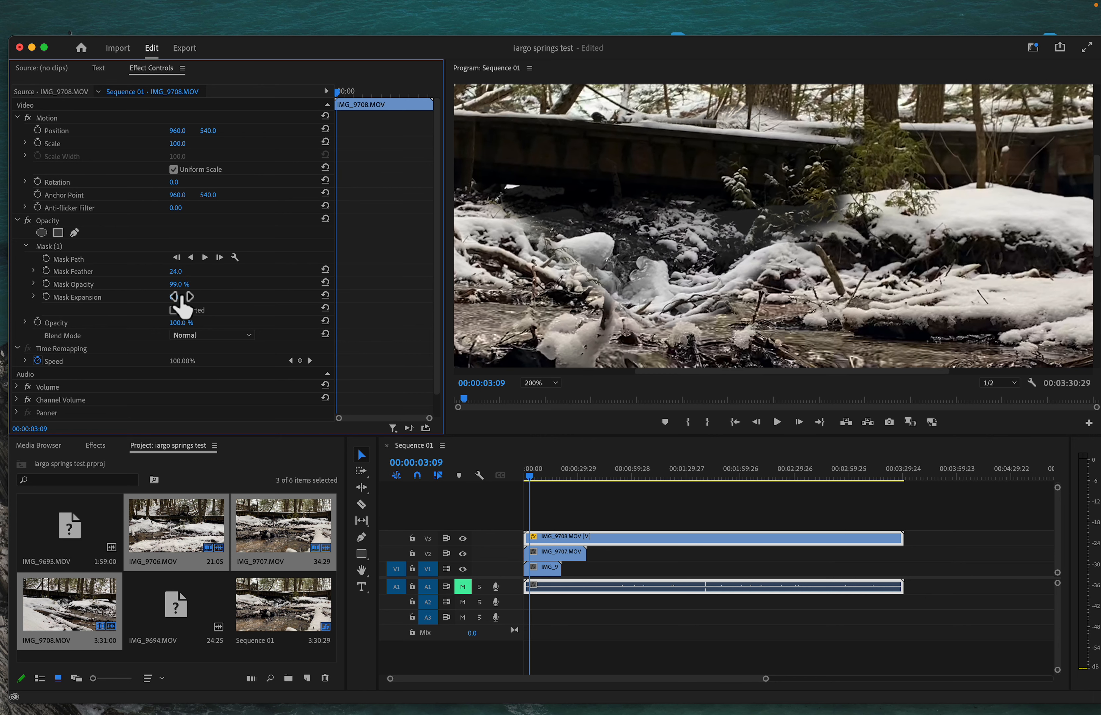
click(90, 260)
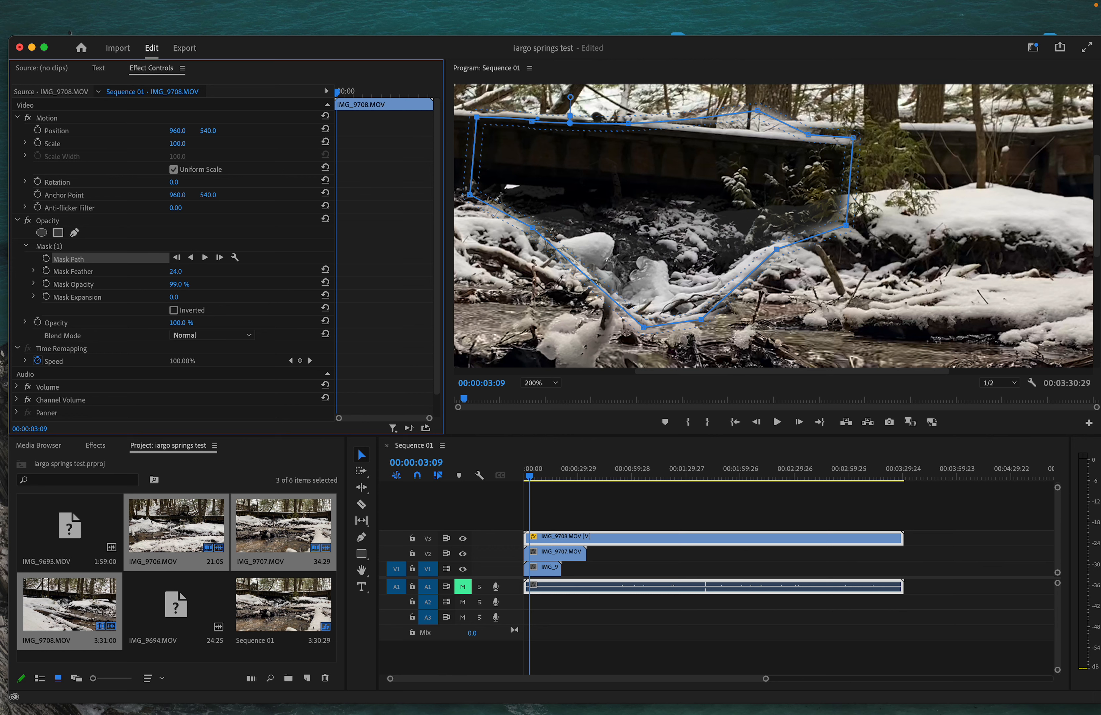
drag(175, 297, 197, 296)
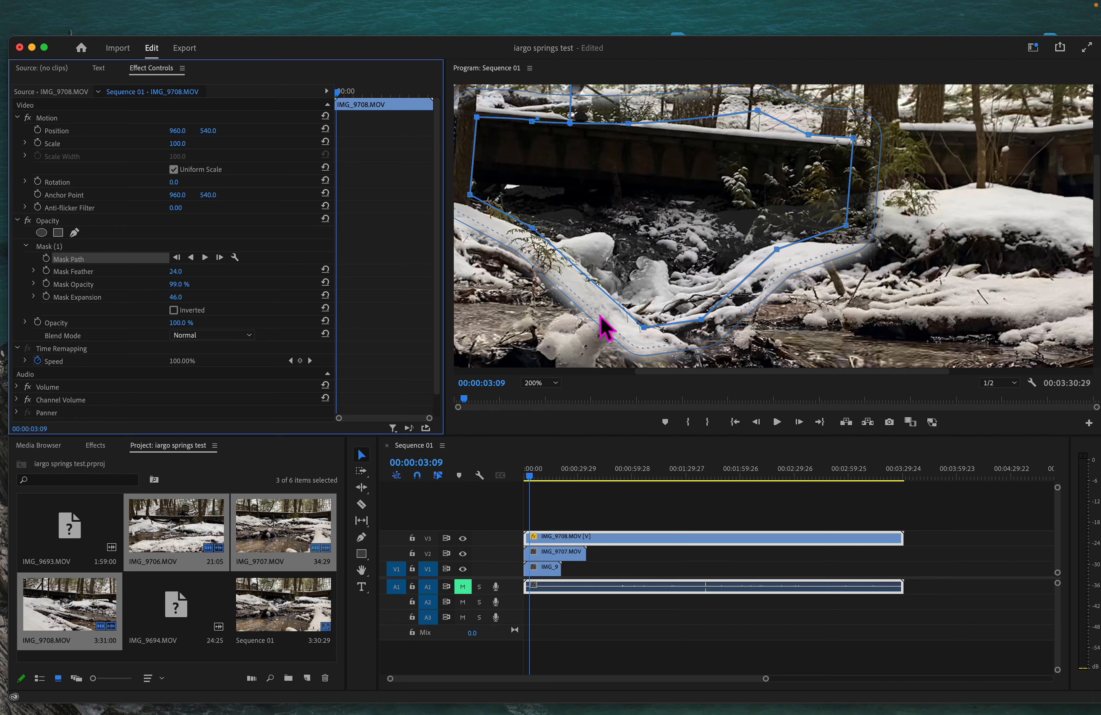
Step: Set Mask Feather to 0 for a hard mask edge
click(180, 272)
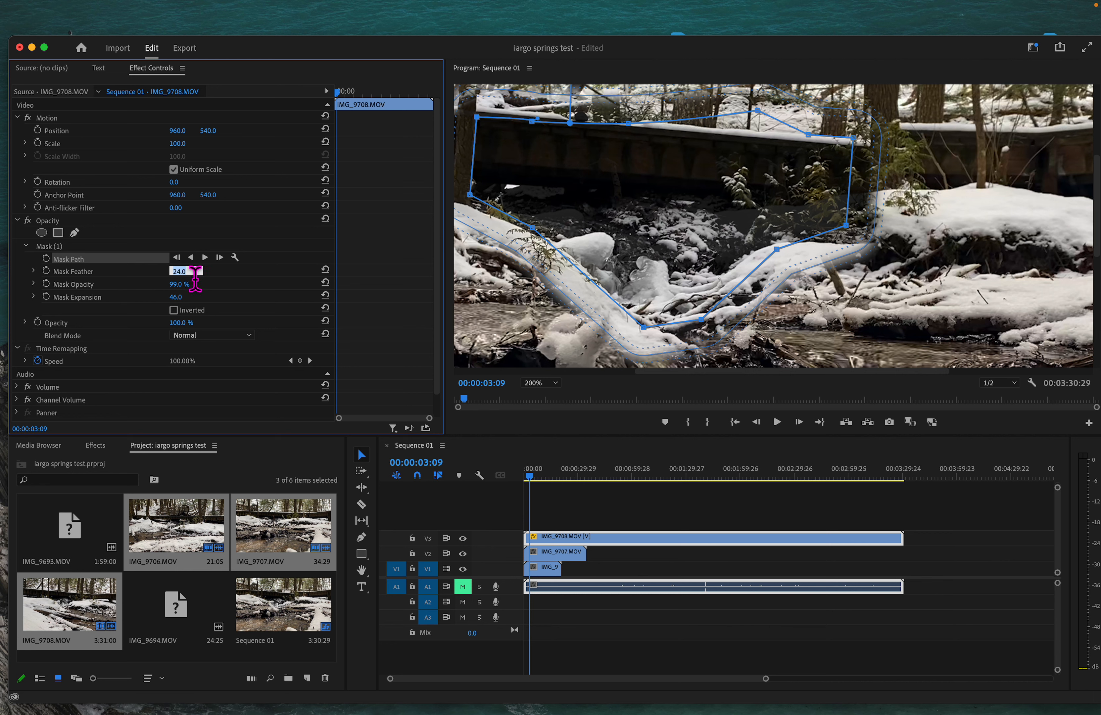
text(0)
key(Return)
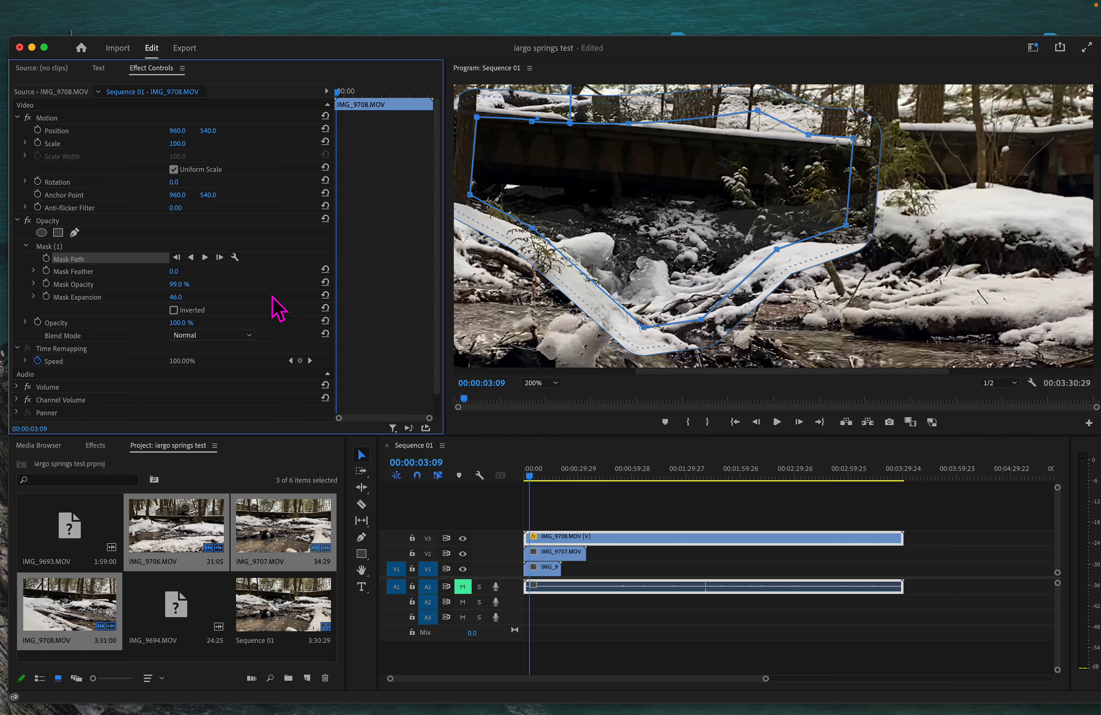
Step: Try Mask Expansion values of 59, 108 and 26, finally leaving it at 38
drag(176, 297, 180, 297)
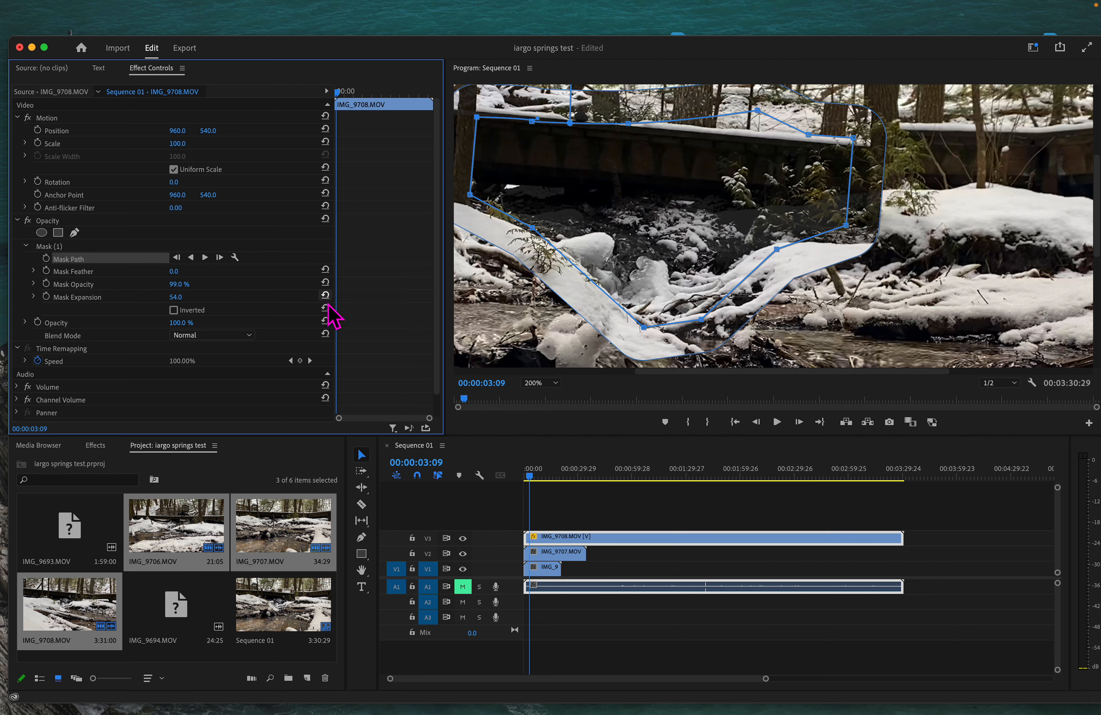
mouse_move(175, 296)
mouse_down()
mouse_move(201, 296)
mouse_move(181, 297)
mouse_up()
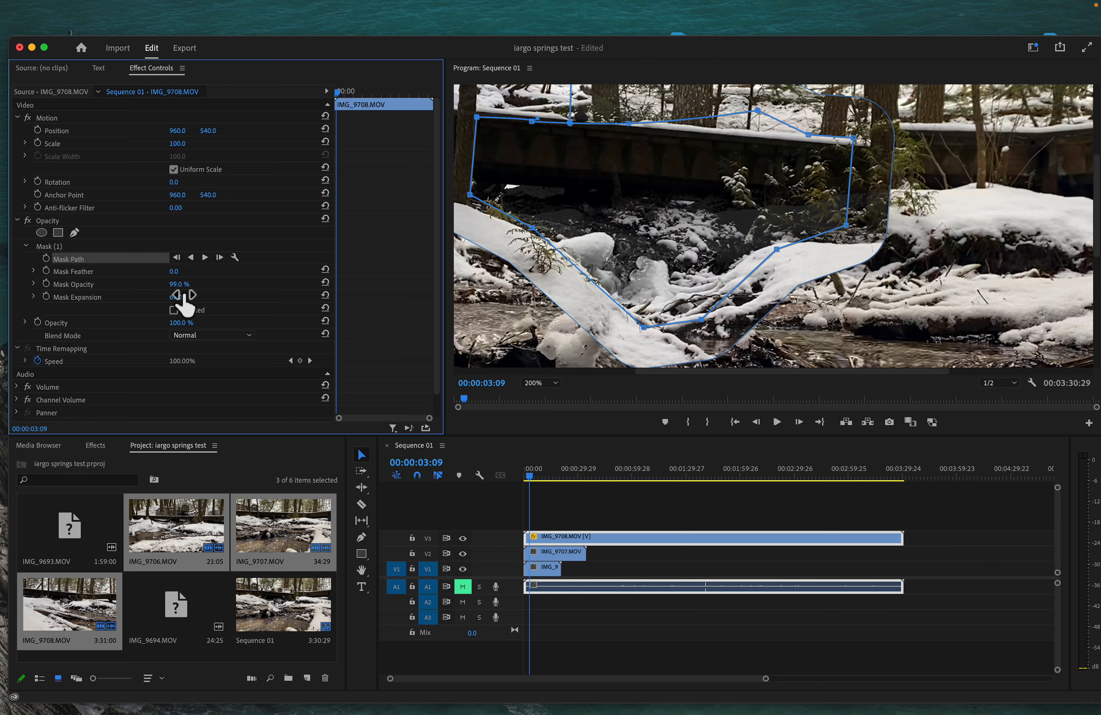
mouse_move(184, 296)
mouse_down()
mouse_move(164, 297)
mouse_move(185, 299)
mouse_up()
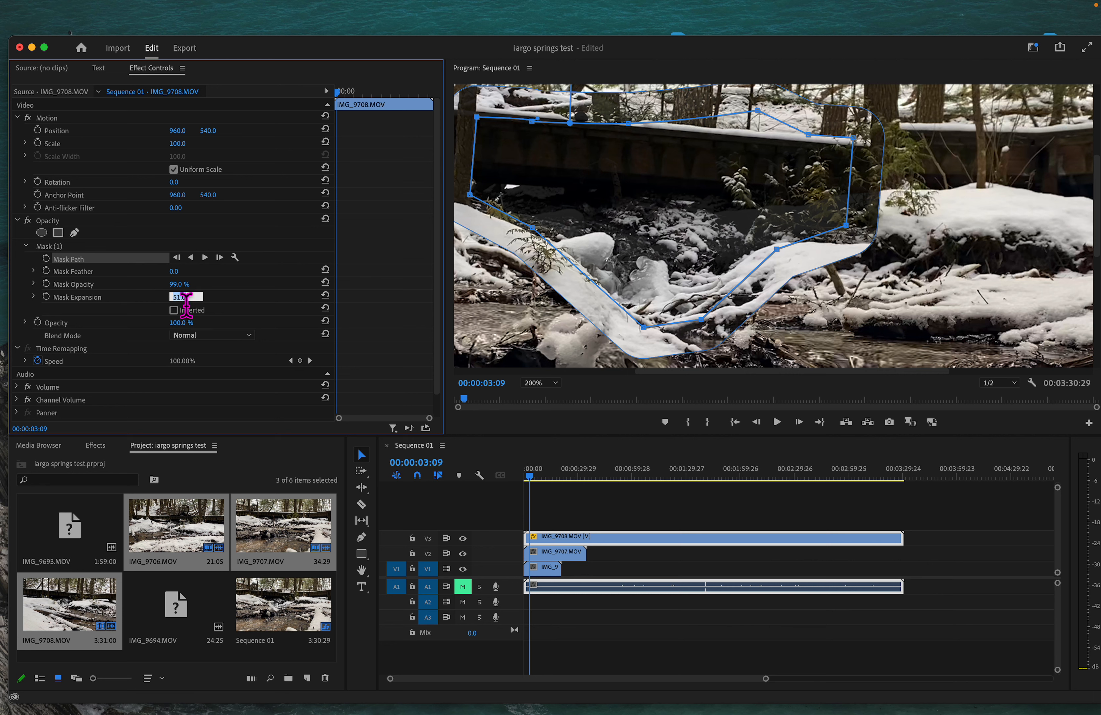
click(154, 336)
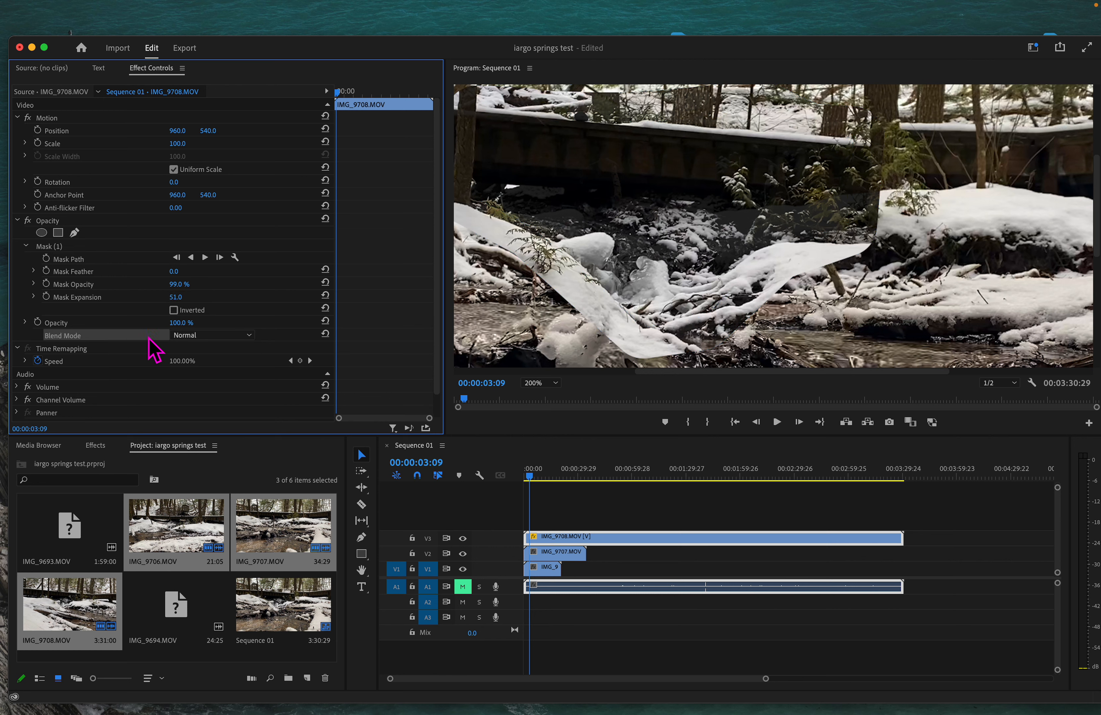
click(178, 297)
click(158, 311)
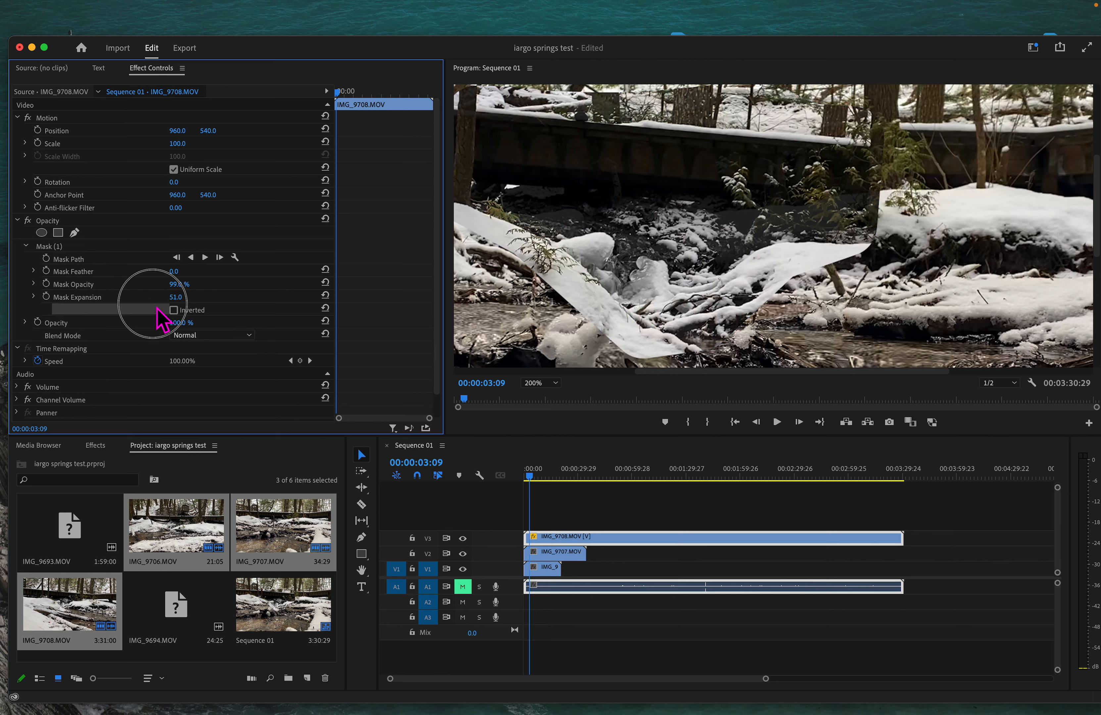
drag(175, 297, 146, 297)
Step: Reset Mask Expansion to 0
click(186, 296)
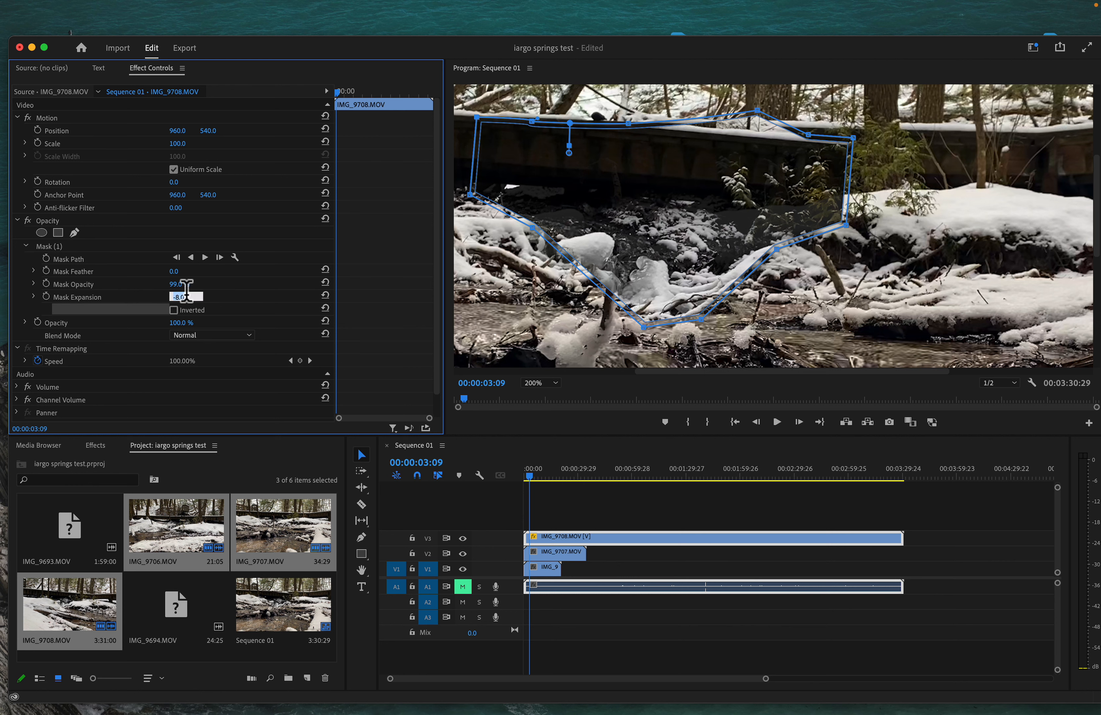
text(0)
key(Return)
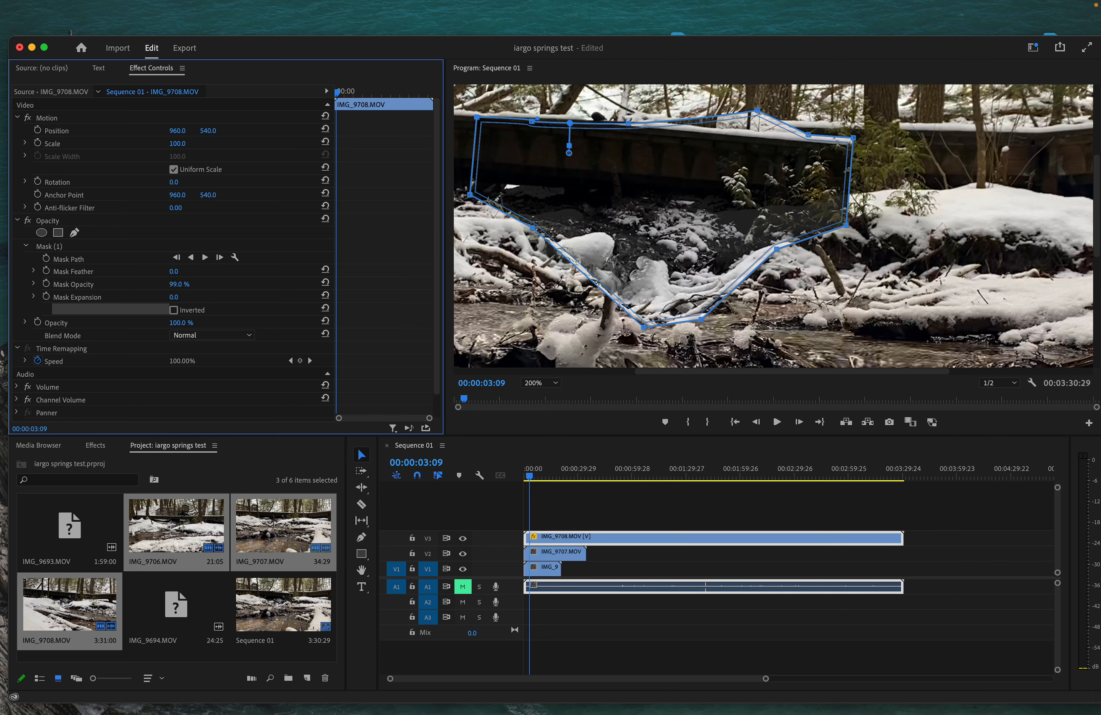
Step: Scrub Mask Feather up to 28 to soften the mask edge
drag(174, 272, 186, 272)
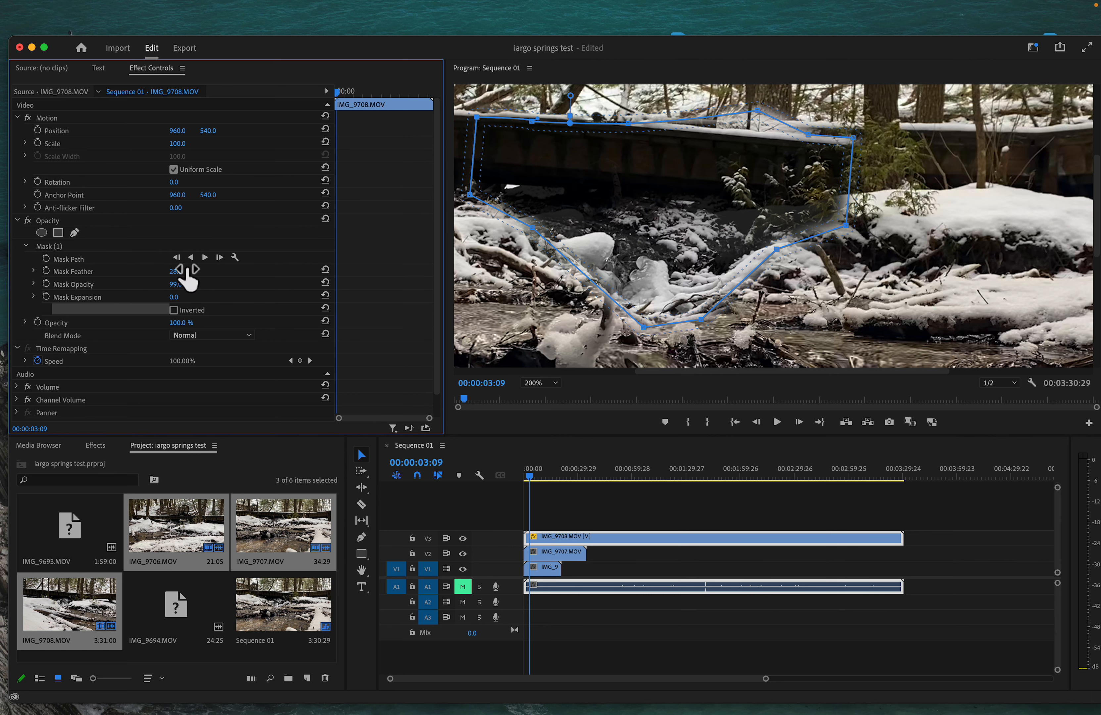
click(504, 424)
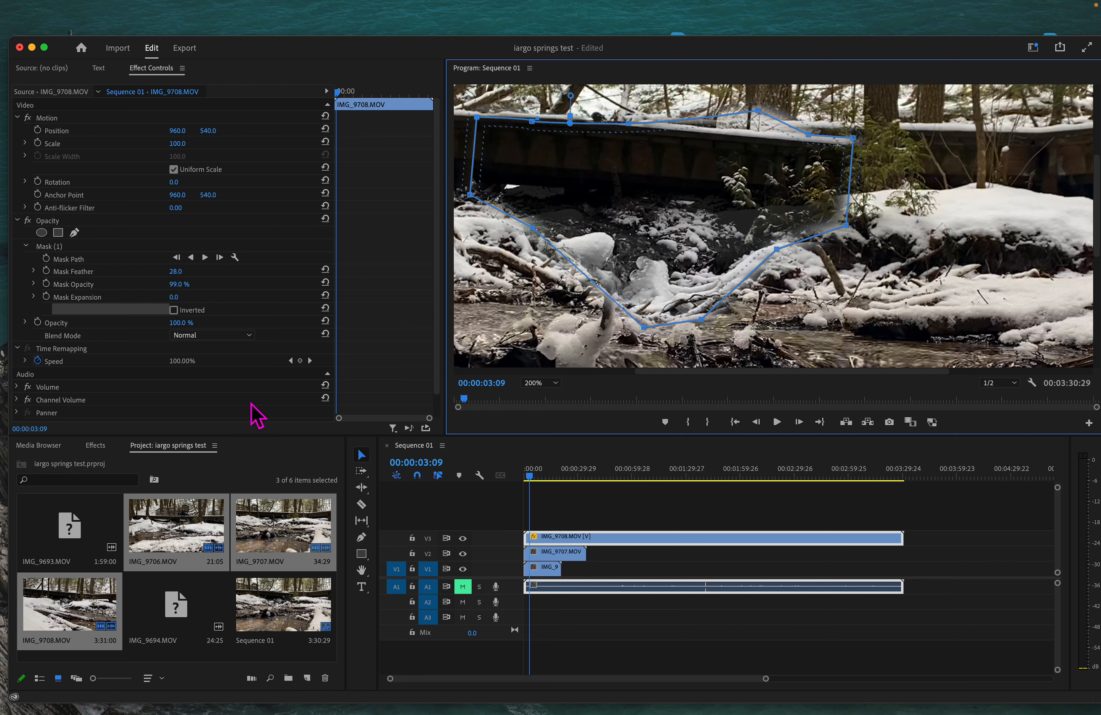
click(239, 336)
Step: Try the Dissolve blend mode on the IMG_9708.MOV clip and reselect it on V3
click(230, 360)
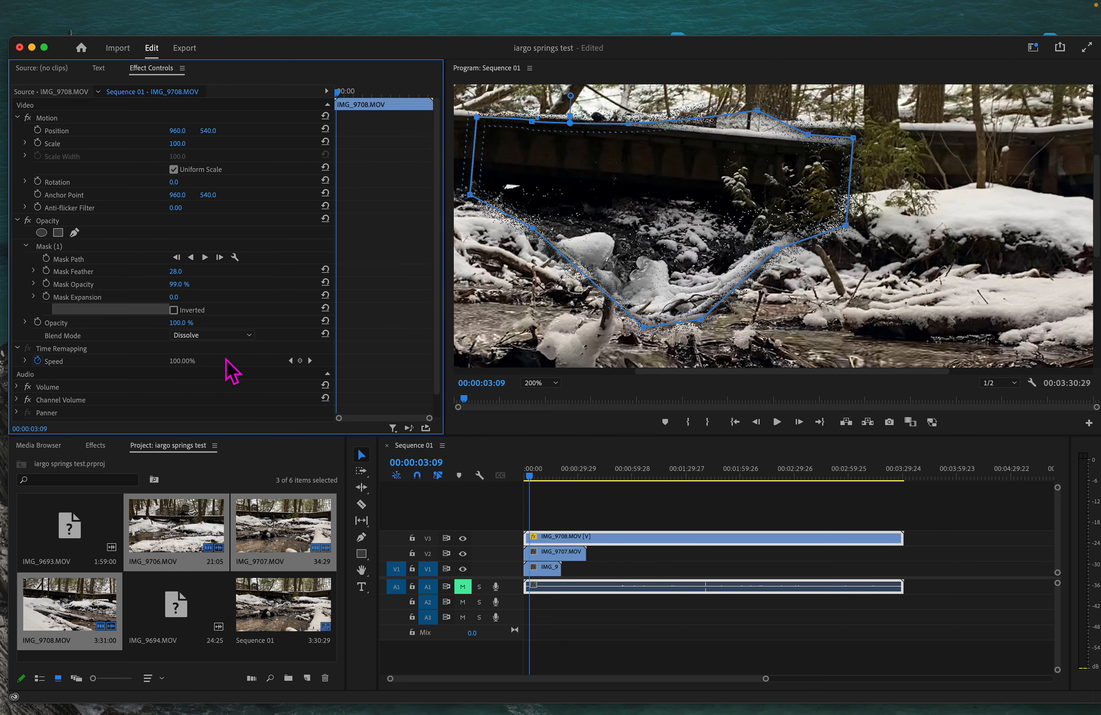
click(239, 336)
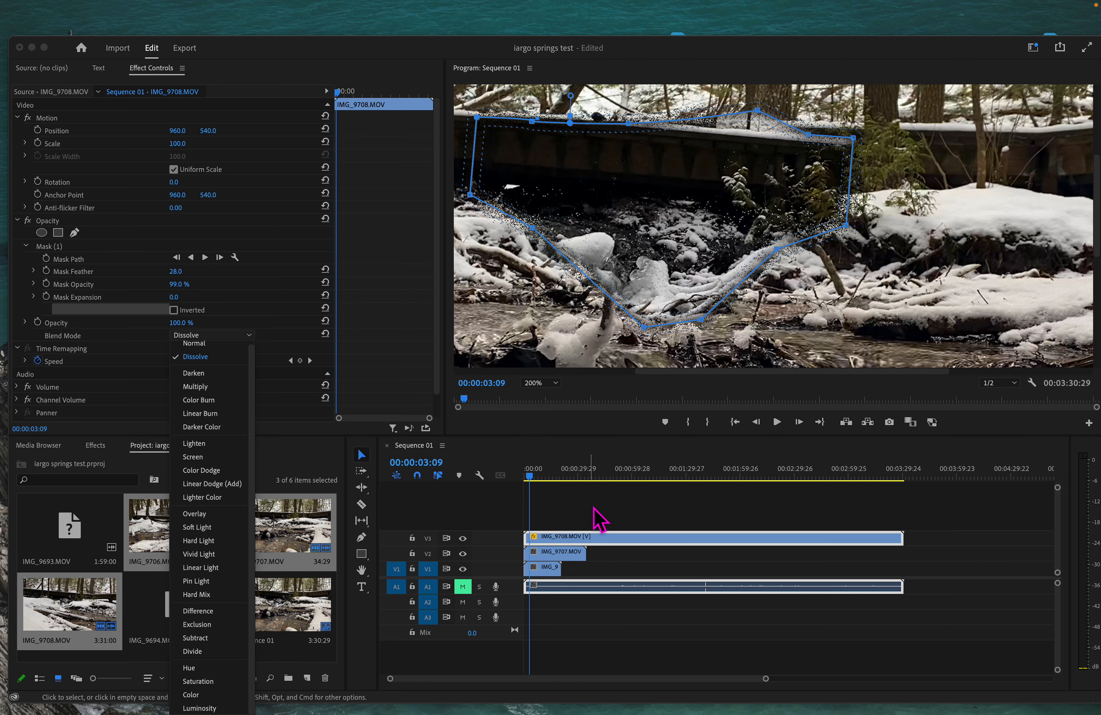
click(602, 524)
click(618, 537)
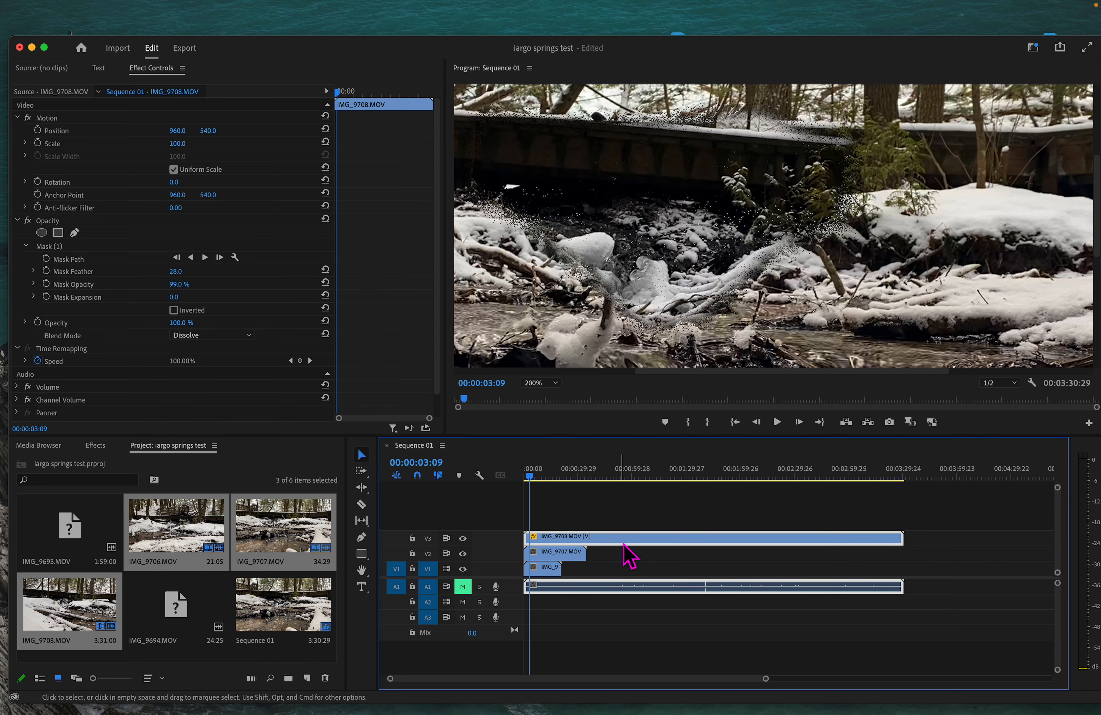
Step: Try Darken, Multiply, Color Burn and Overlay blend modes in turn
click(229, 335)
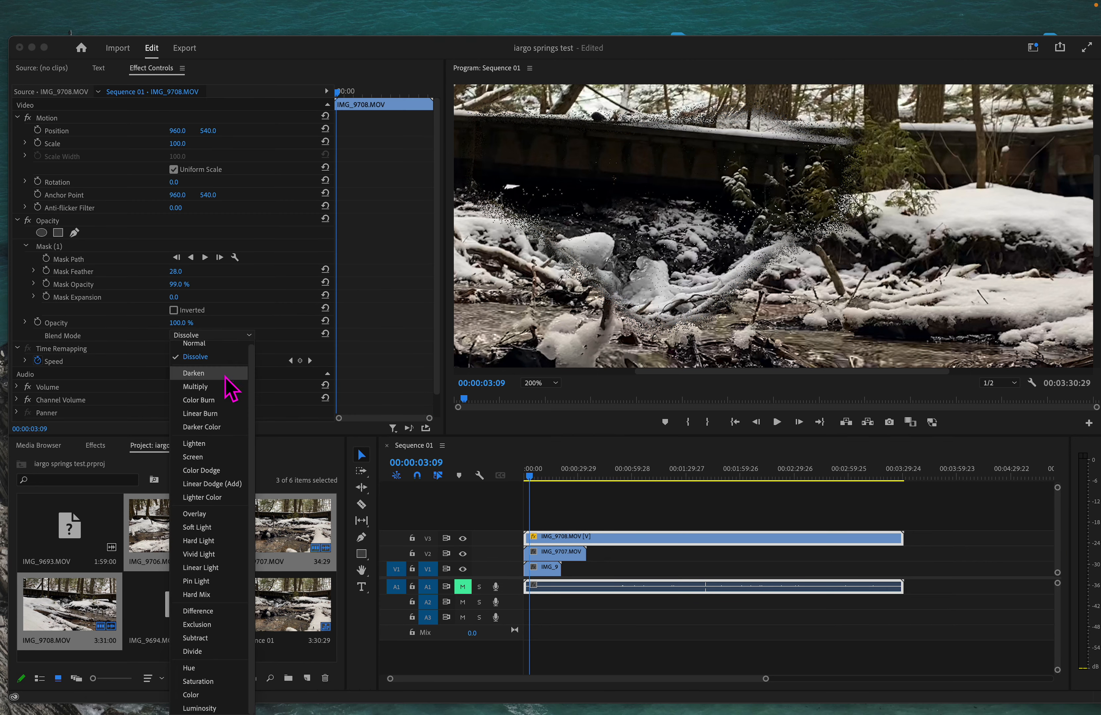
click(220, 378)
click(230, 336)
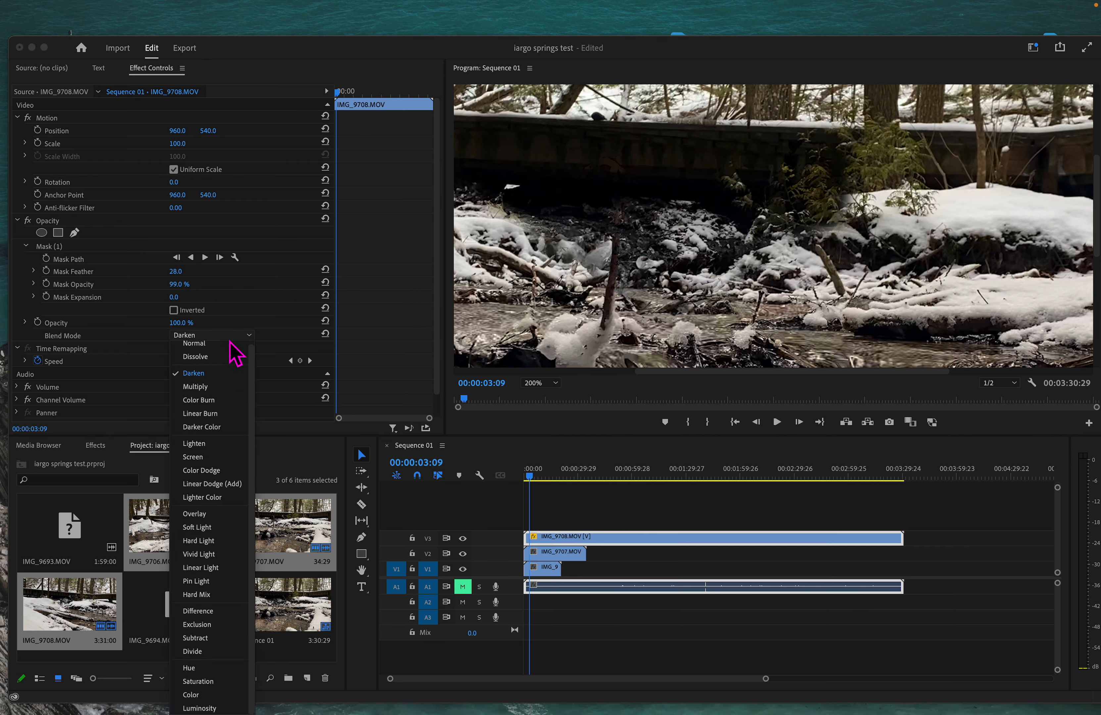
click(221, 386)
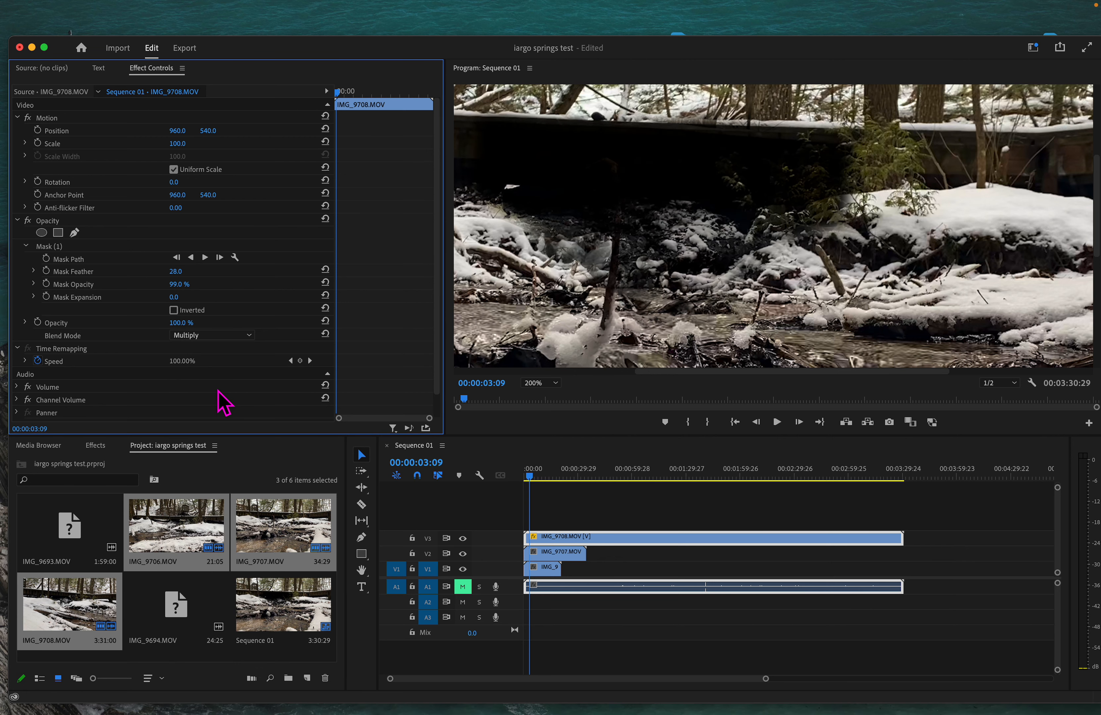
click(232, 335)
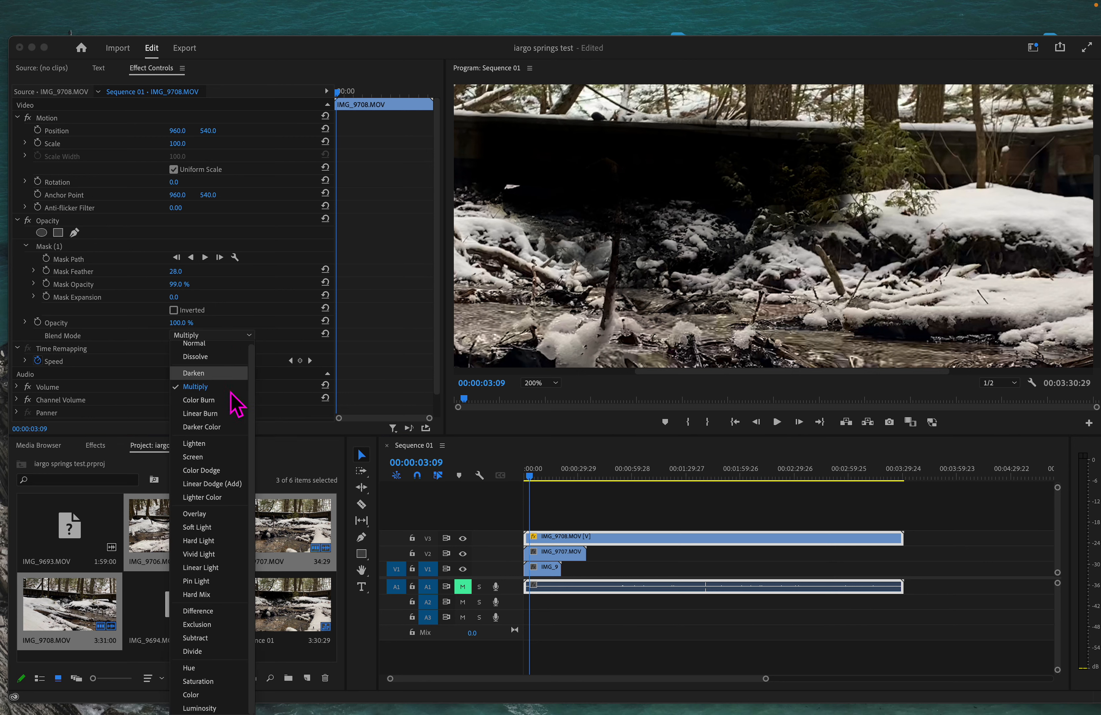
click(208, 400)
click(232, 335)
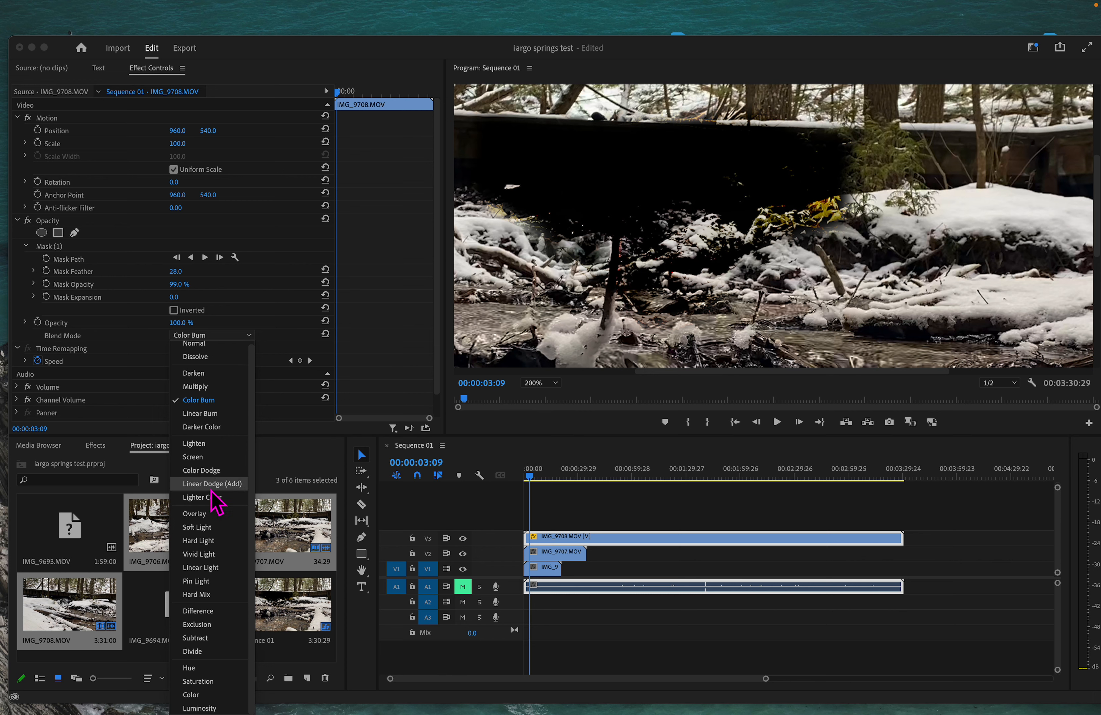
click(216, 513)
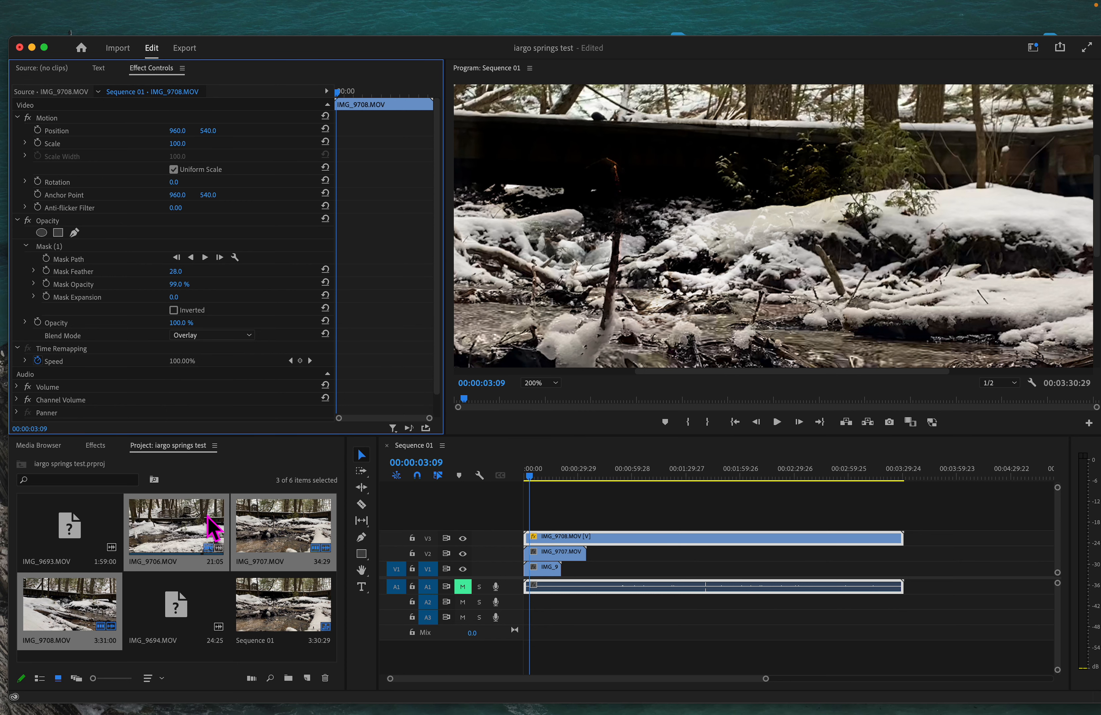
Step: Try Linear Light, then return the clip's blend mode to Normal
click(218, 336)
click(204, 568)
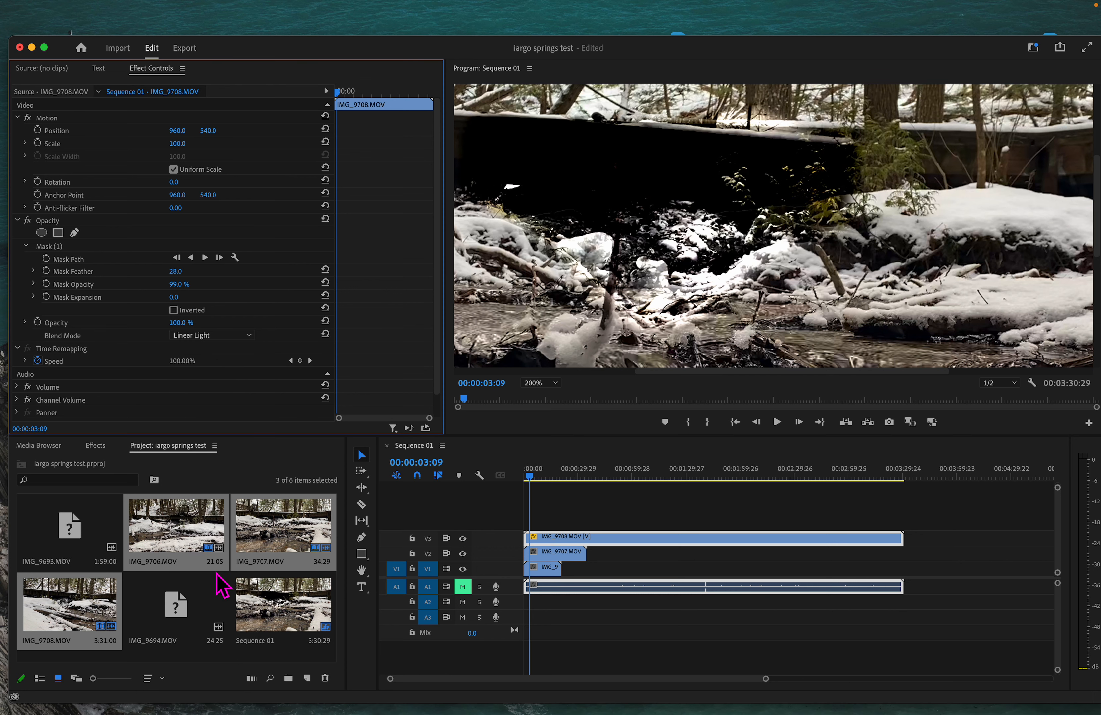
click(232, 336)
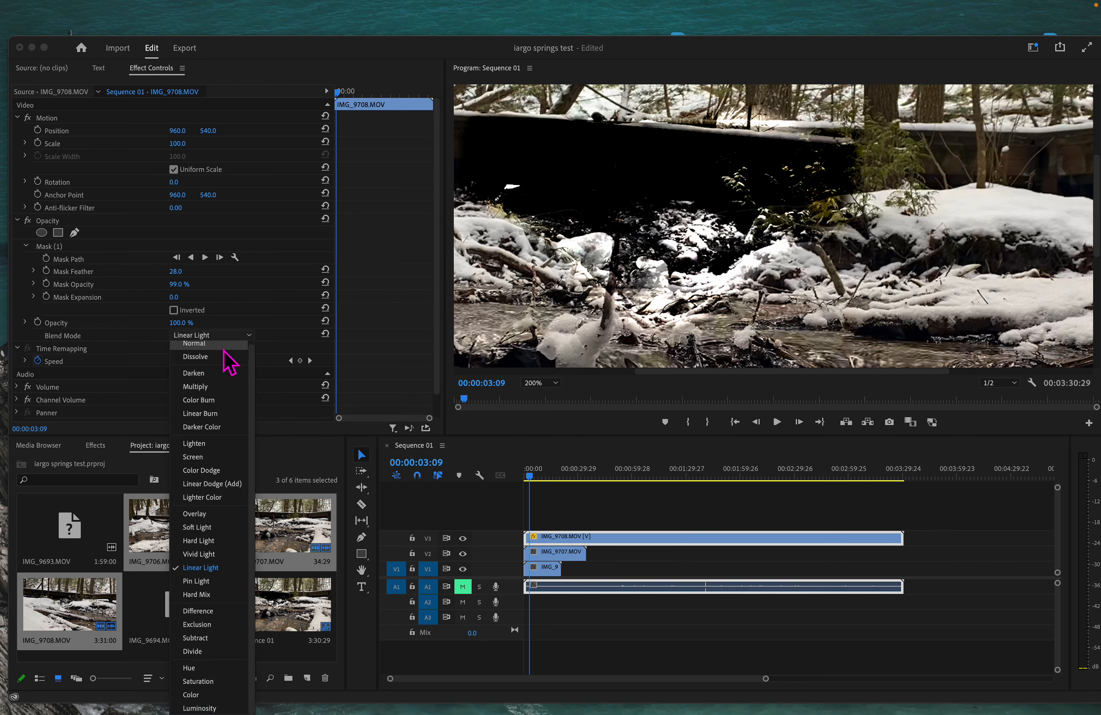
scroll(214, 372, up, 1)
click(216, 361)
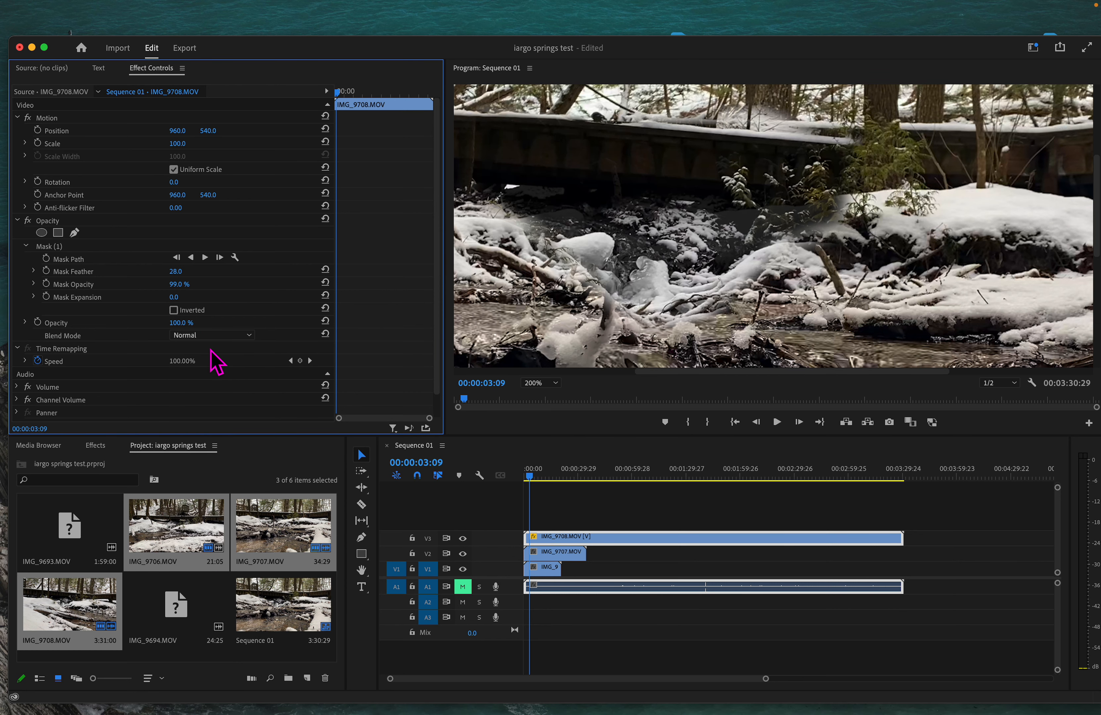
Step: Focus the timeline and open then close the File menu
click(546, 444)
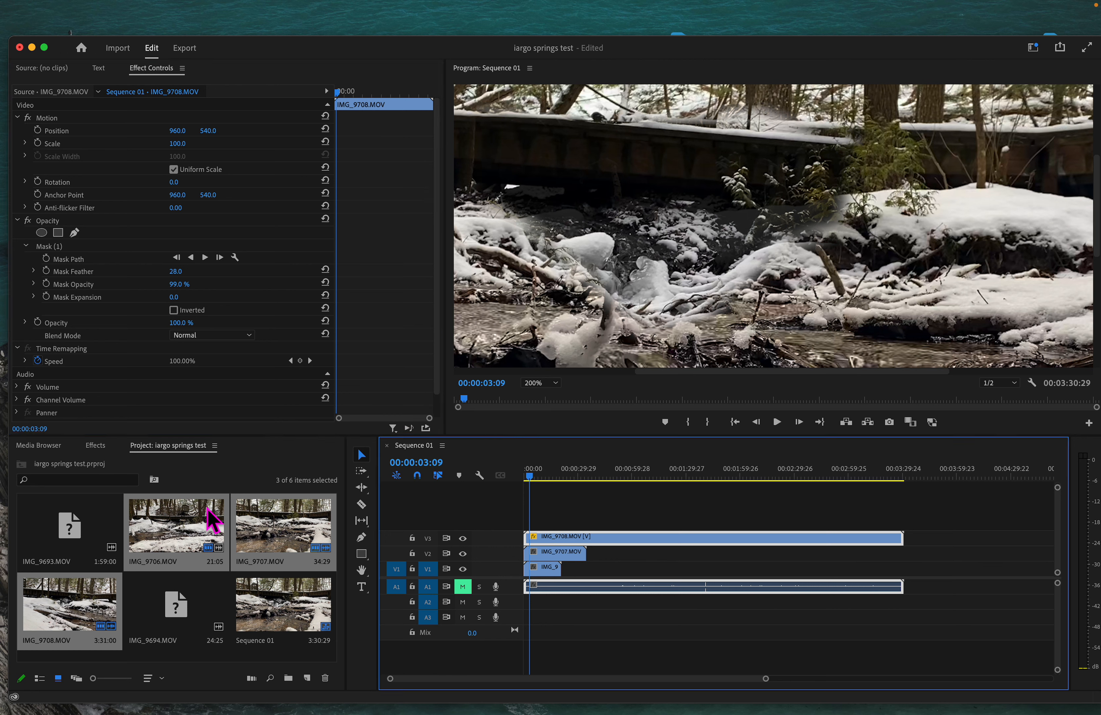
mouse_move(207, 4)
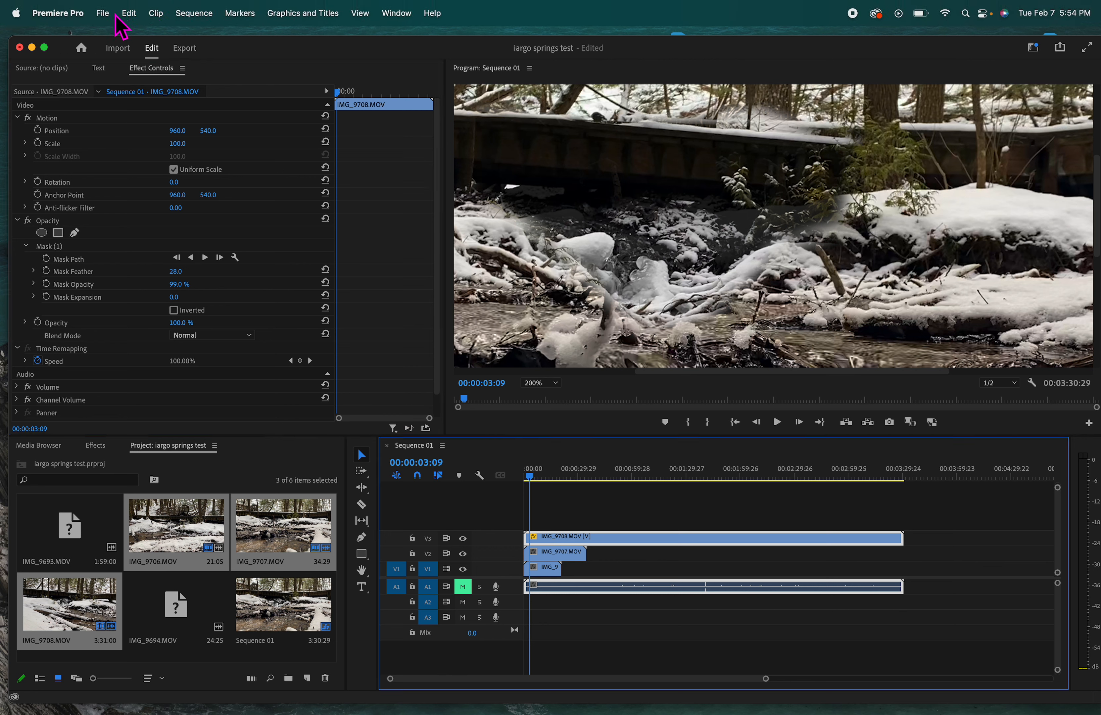
click(102, 12)
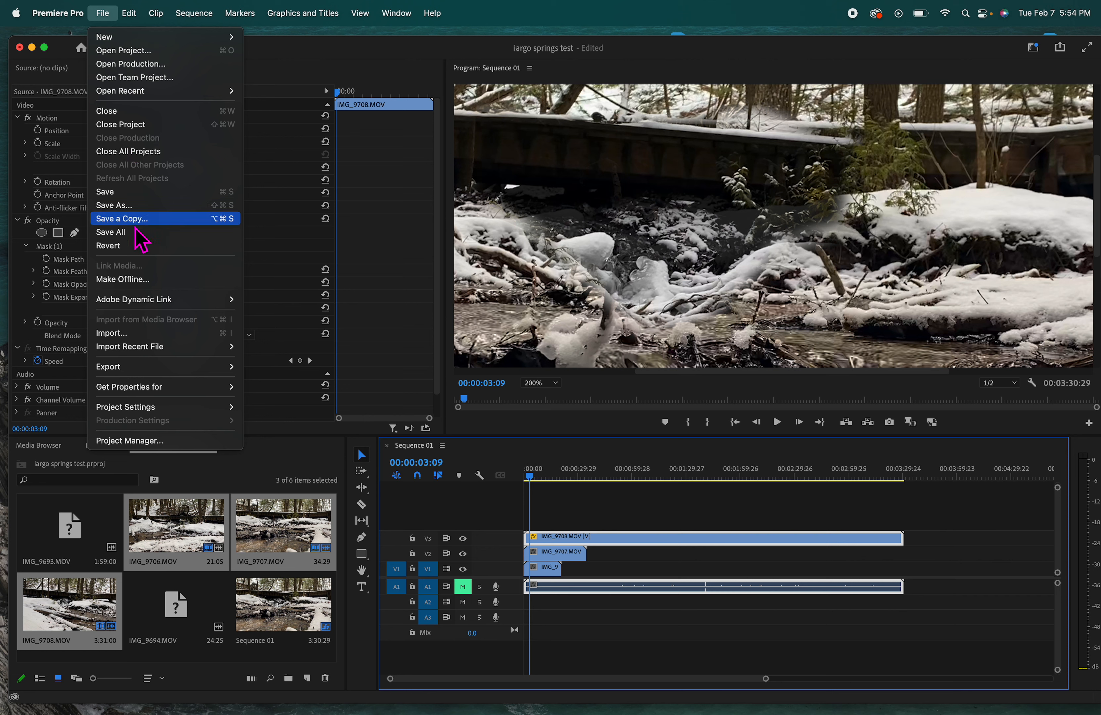
click(251, 469)
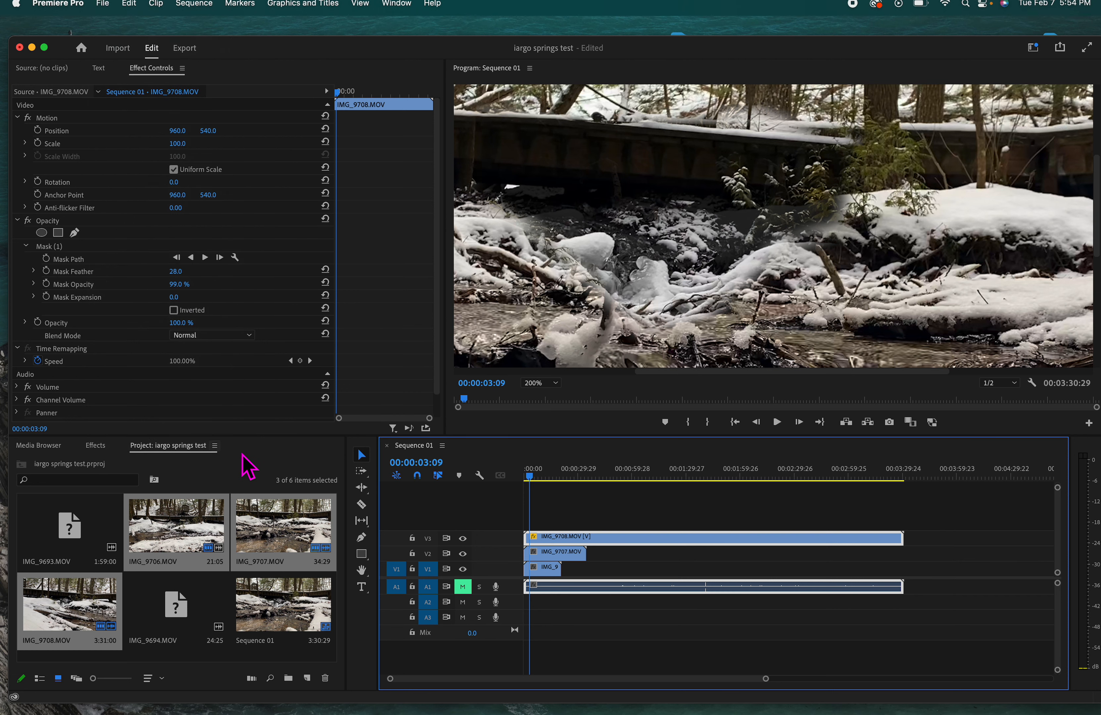
Step: Open Finder and go to the Desktop's stock videos folder
mouse_move(227, 694)
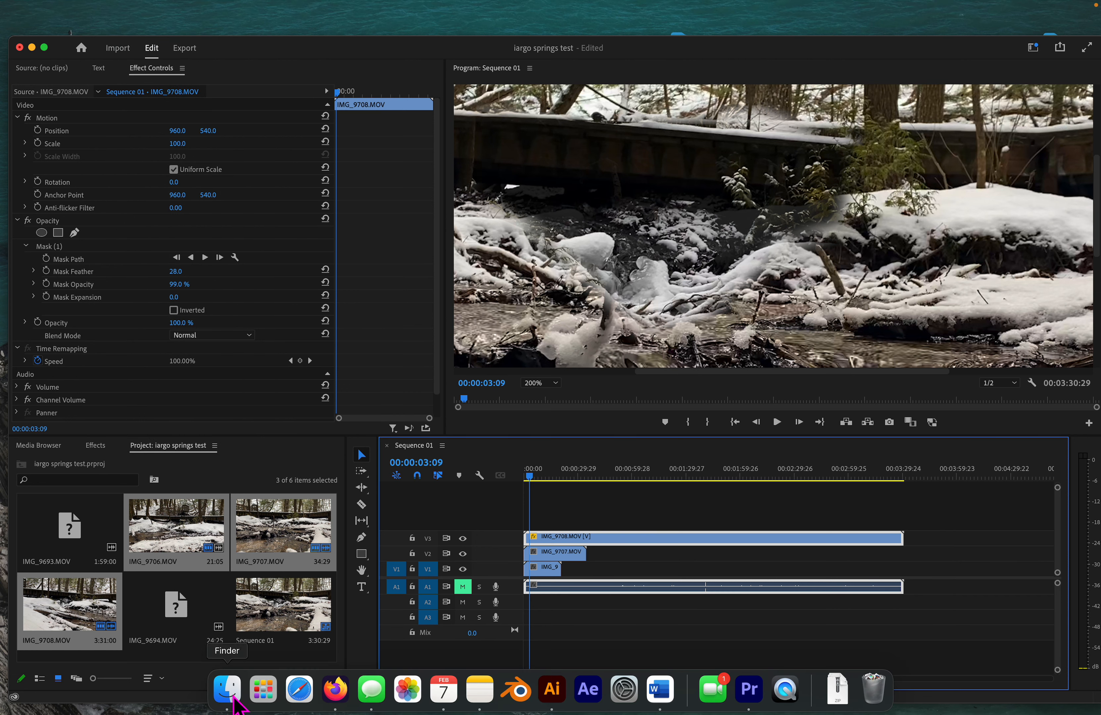
click(229, 686)
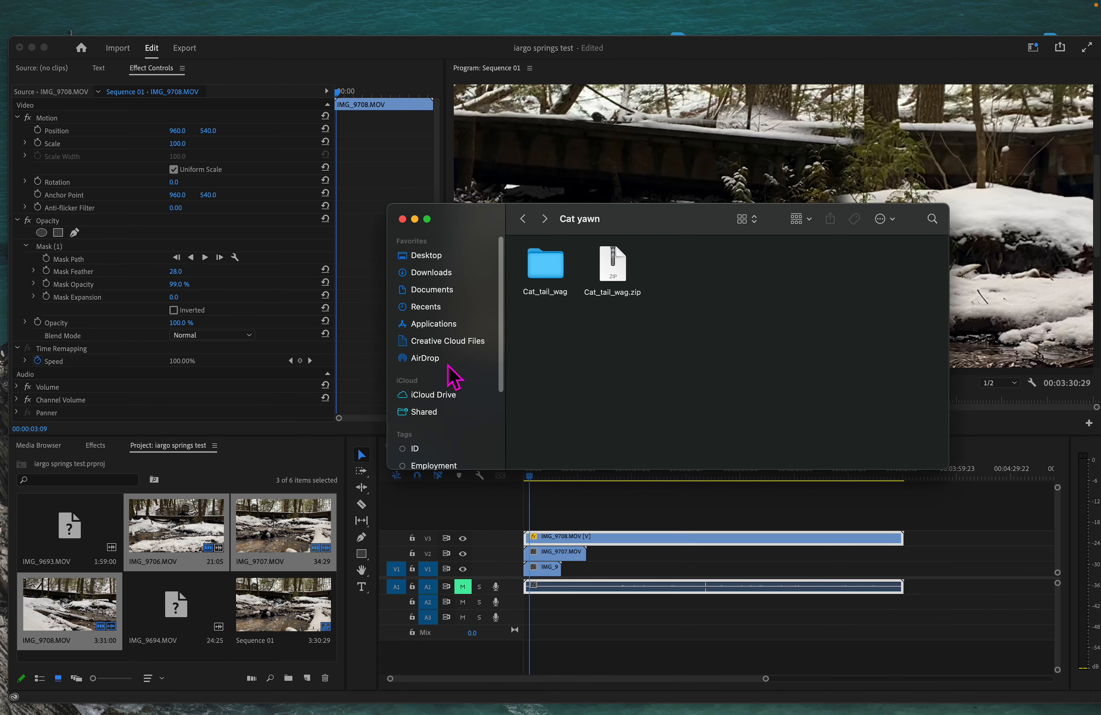
click(439, 261)
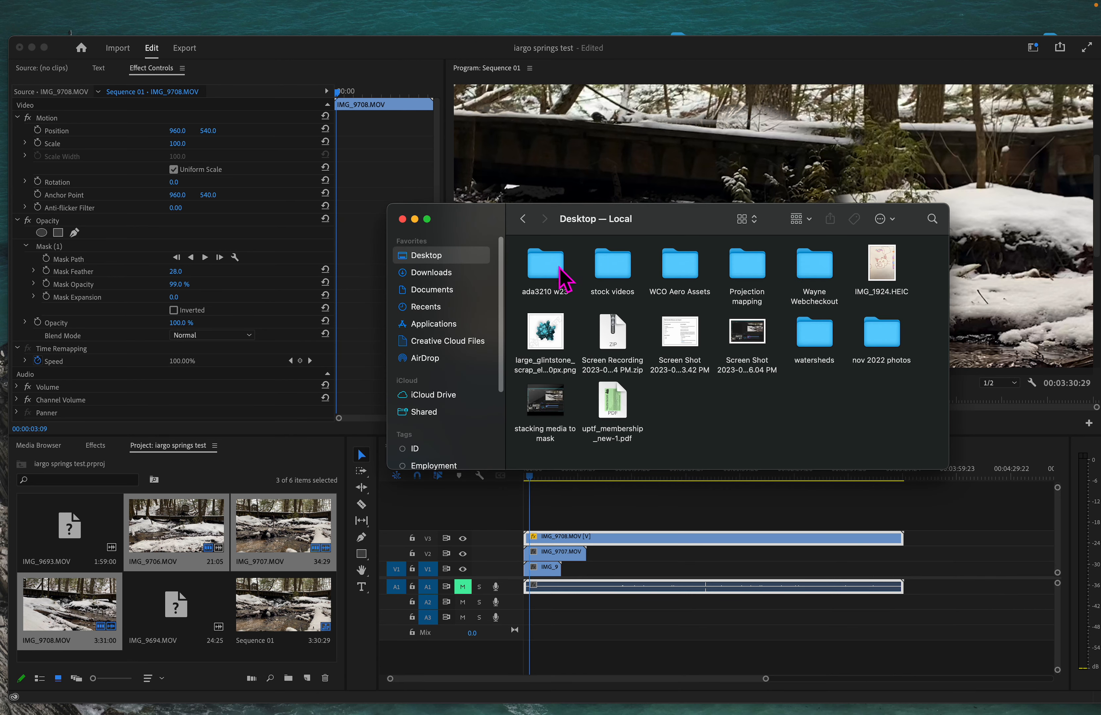
double_click(611, 265)
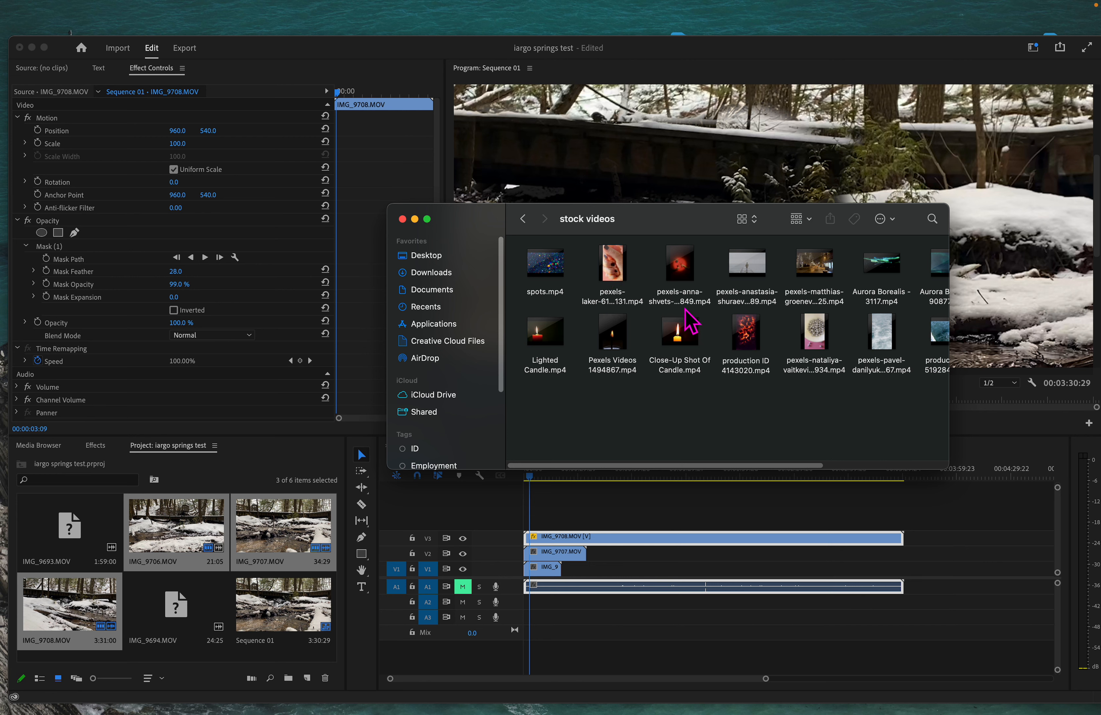
Step: Drag video.mp4 into Premiere's Project panel and bring Premiere forward
scroll(643, 316, right, 5)
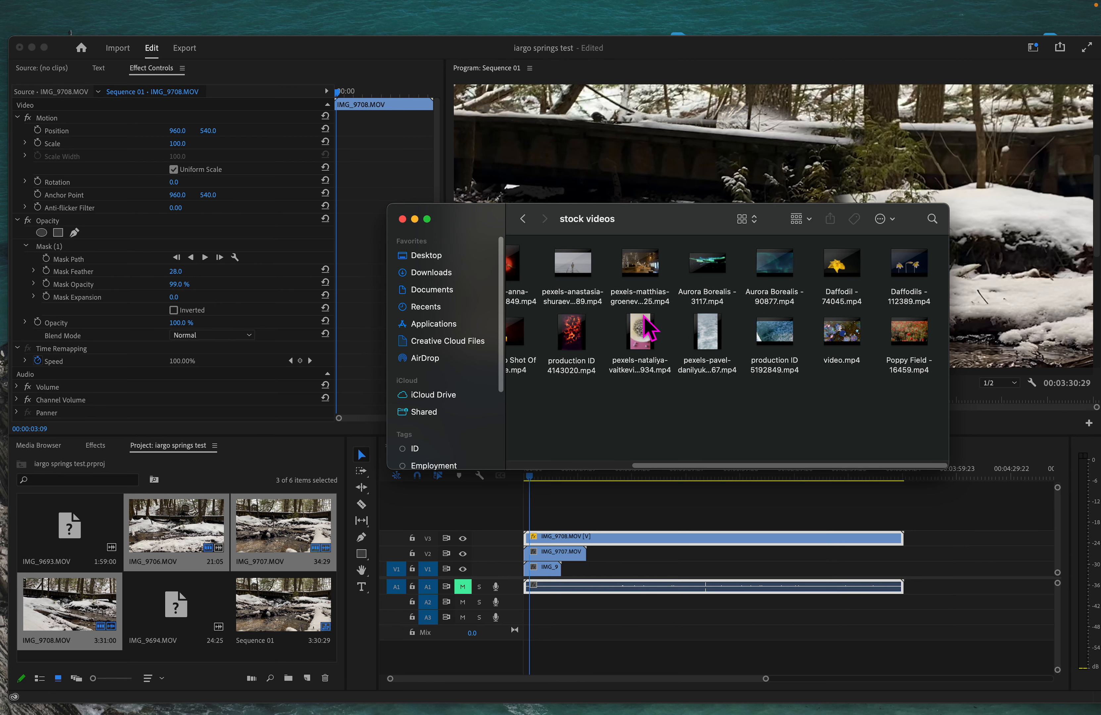
scroll(559, 302, left, 8)
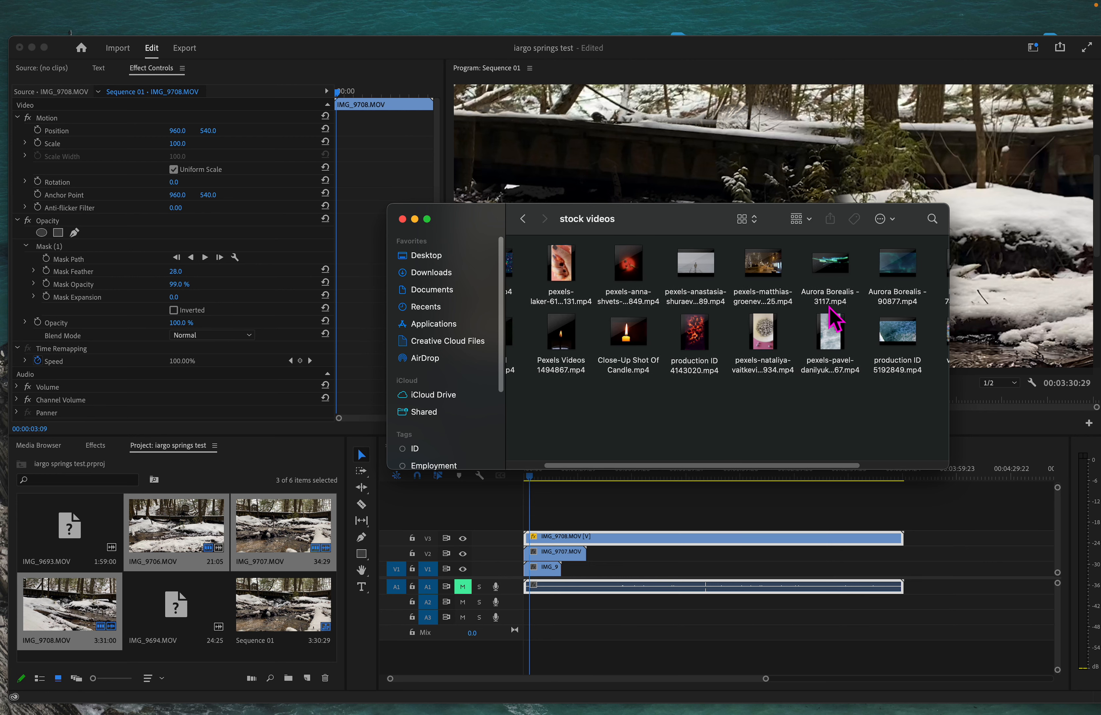
scroll(661, 290, right, 3)
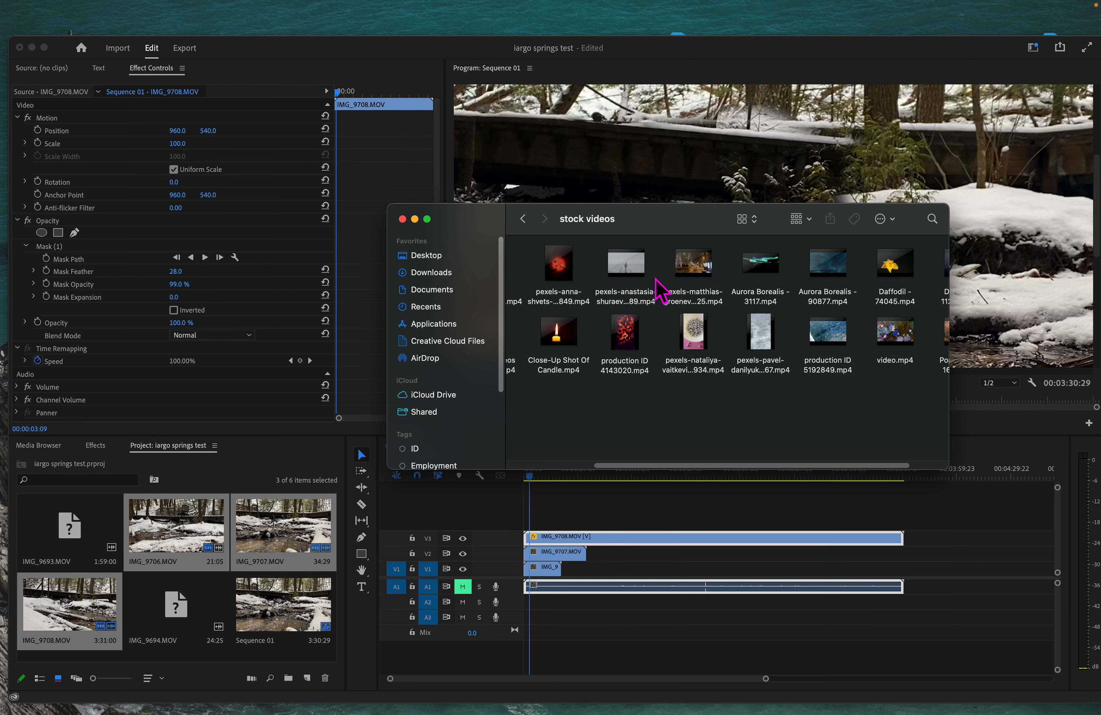
scroll(661, 290, left, 3)
scroll(818, 331, right, 3)
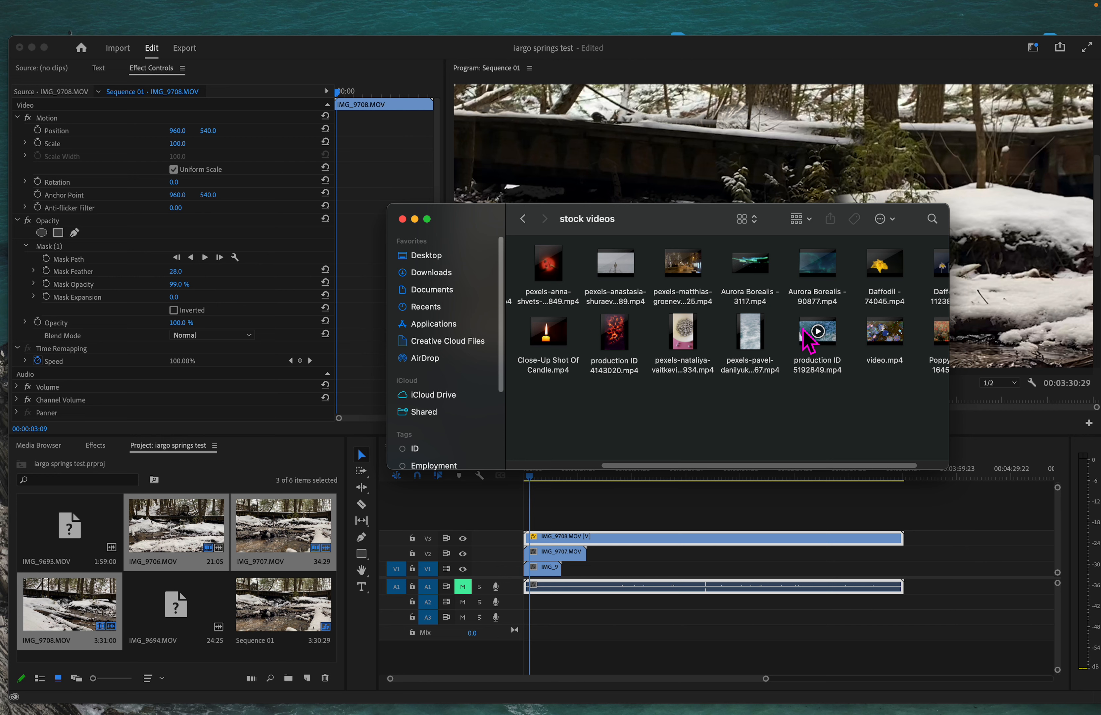
drag(905, 346, 215, 579)
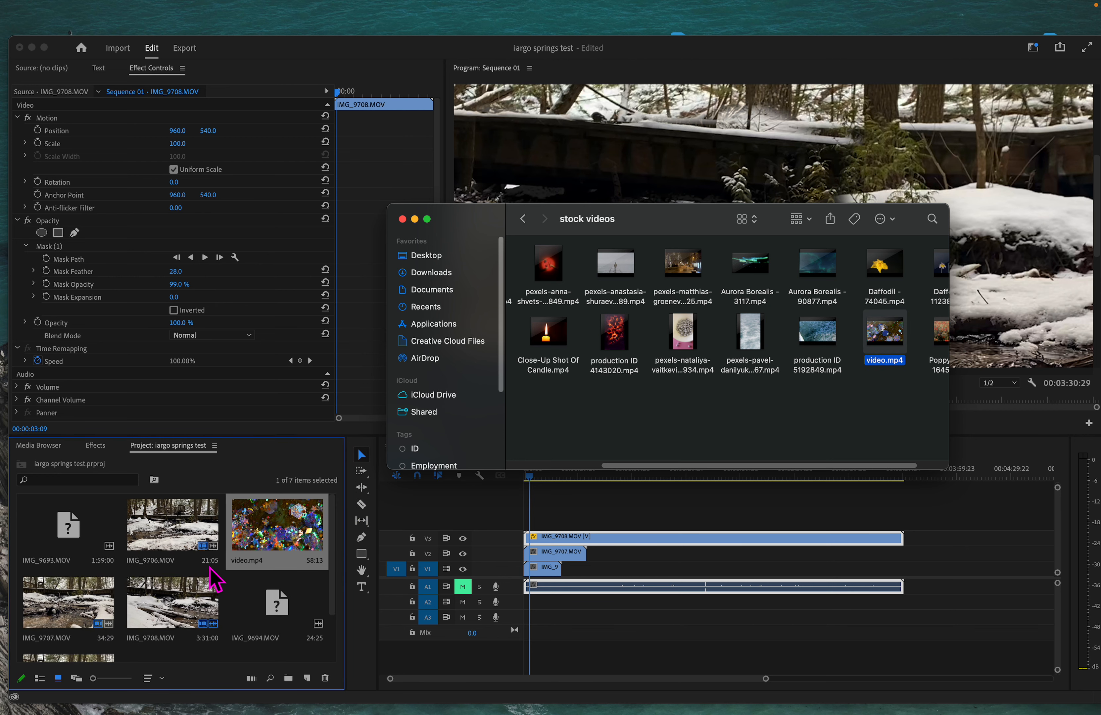
click(489, 539)
Step: Place video.mp4 on track V4 and try Multiply blending at 77% opacity
drag(277, 527, 533, 514)
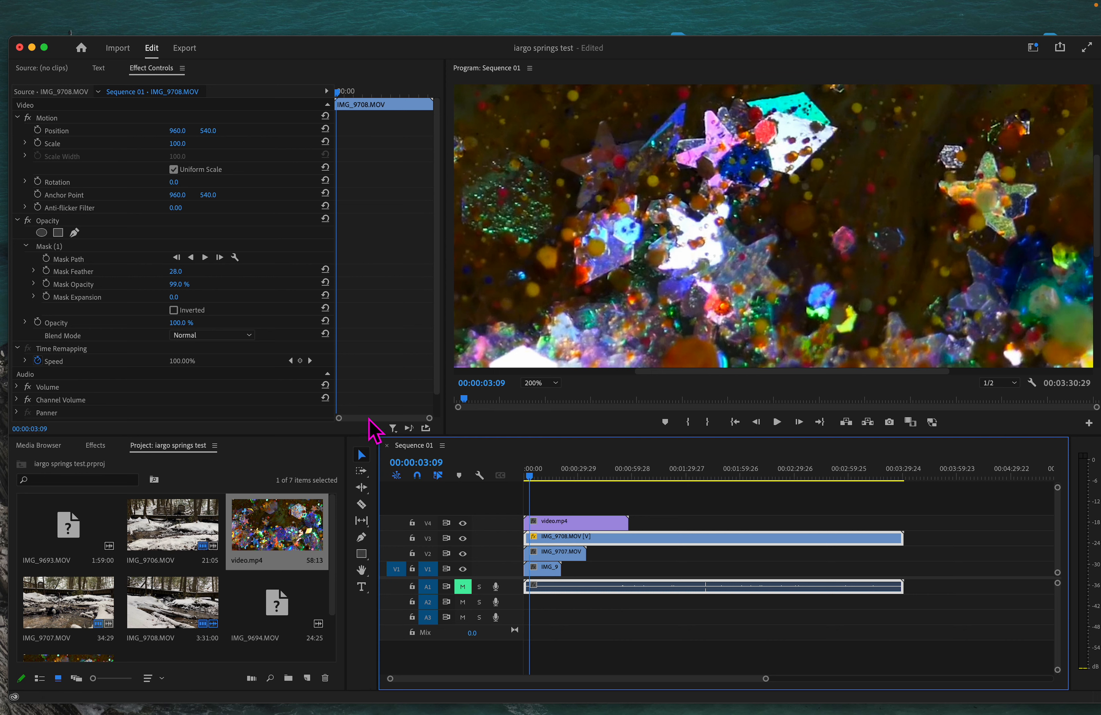
click(248, 335)
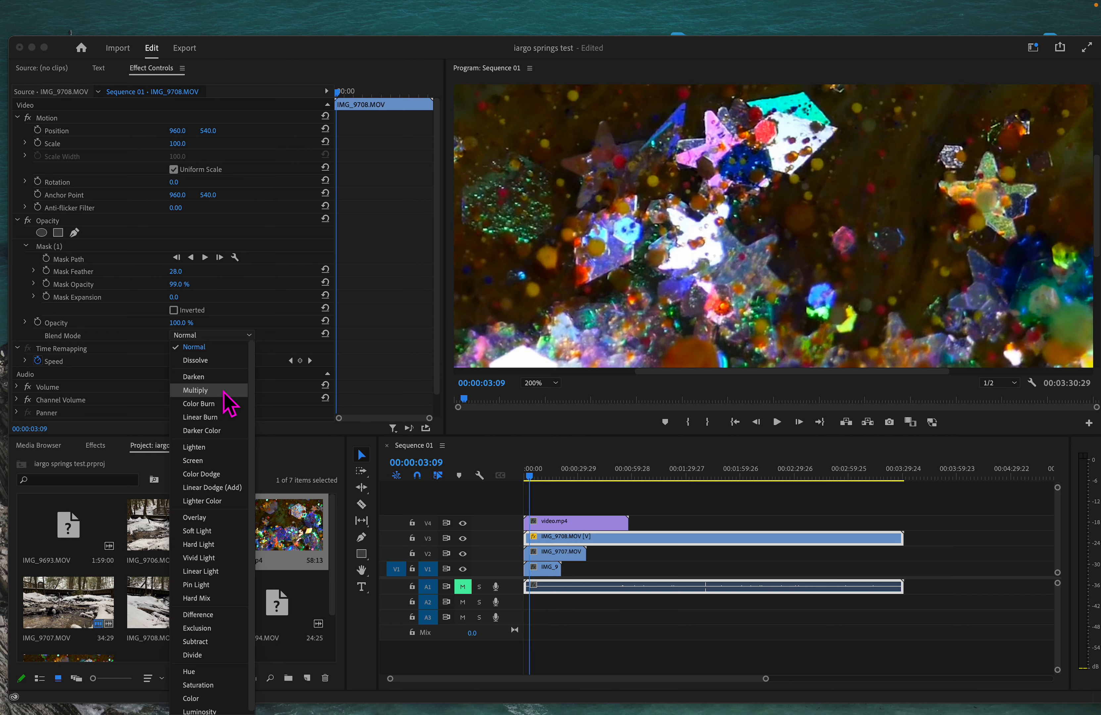
click(195, 390)
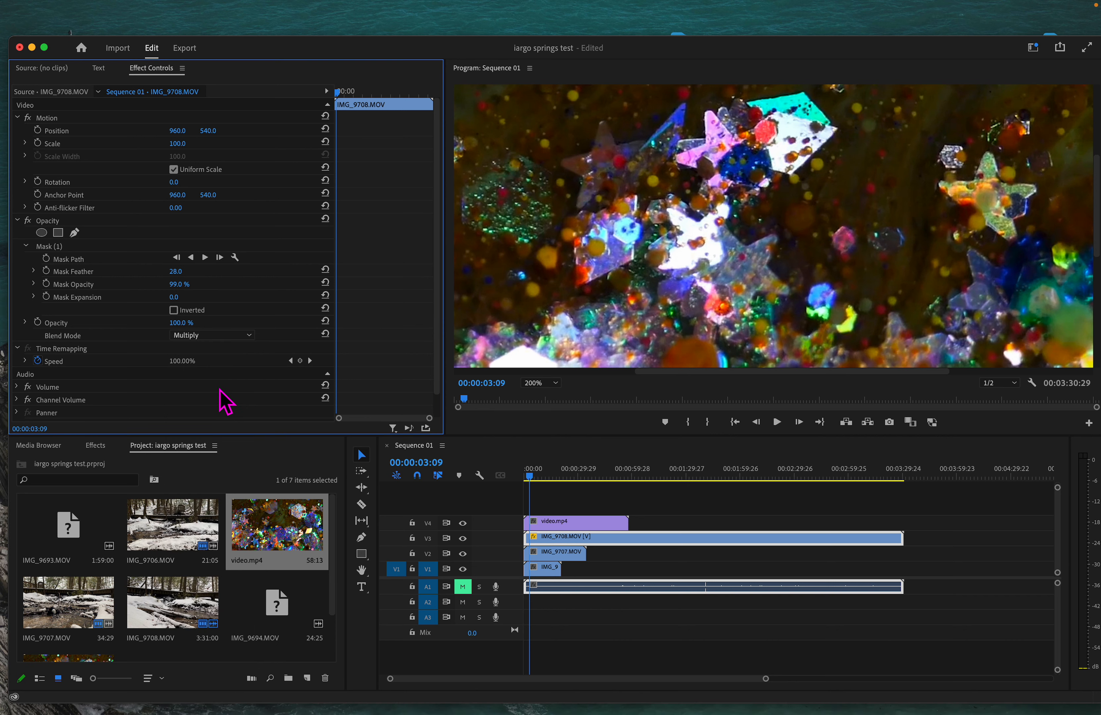
click(182, 322)
text(77)
key(Return)
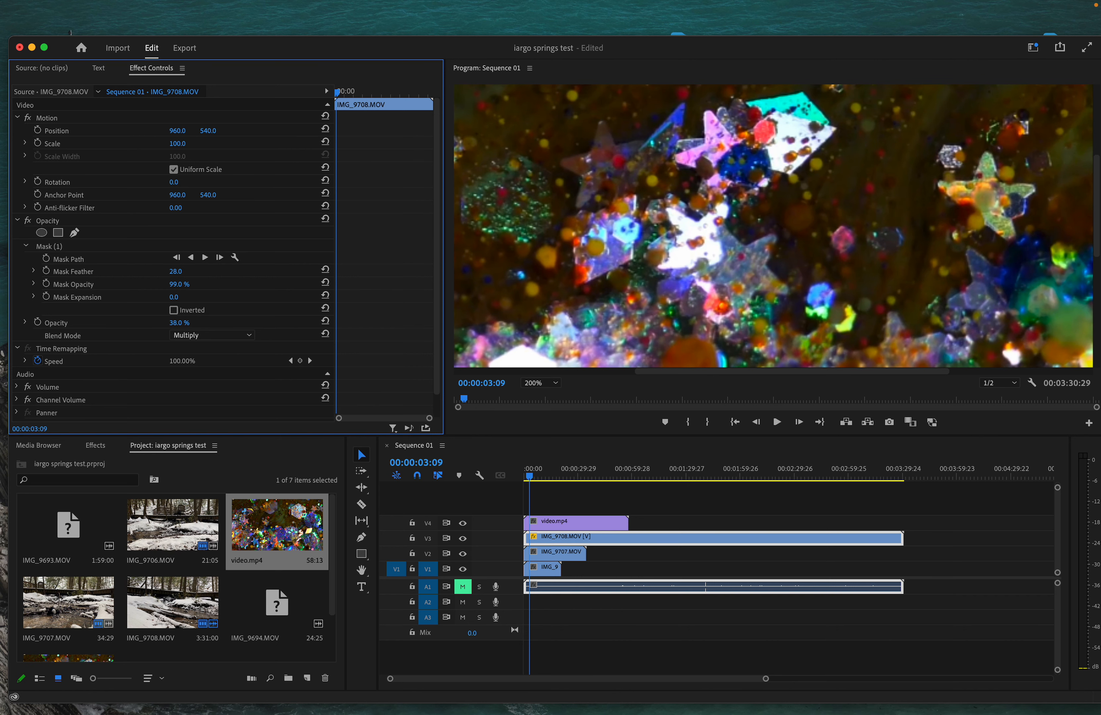
Step: Undo the blend change, hide track V4, and select the video.mp4 clip
click(536, 481)
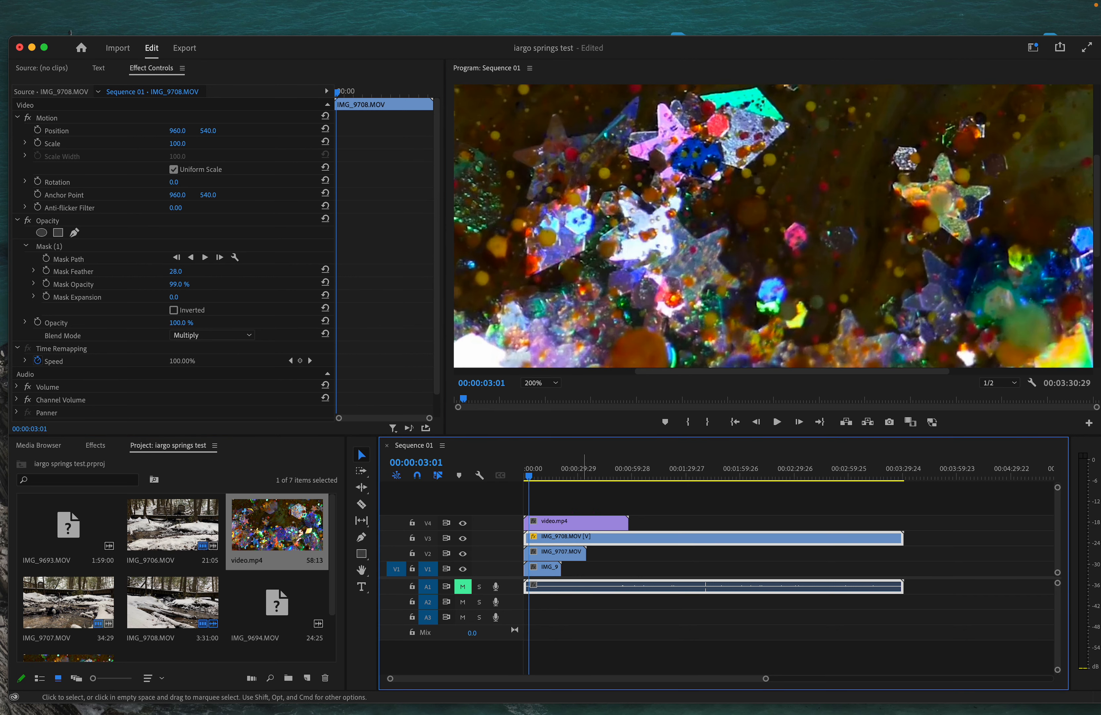
key(super+z)
click(543, 474)
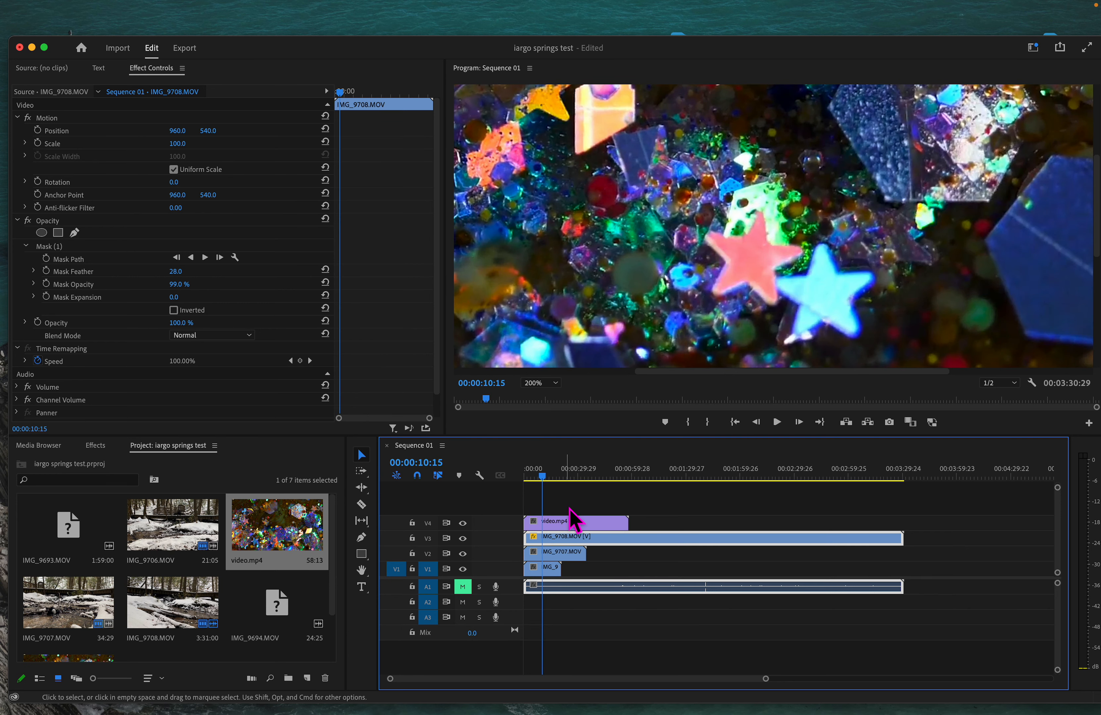
click(527, 474)
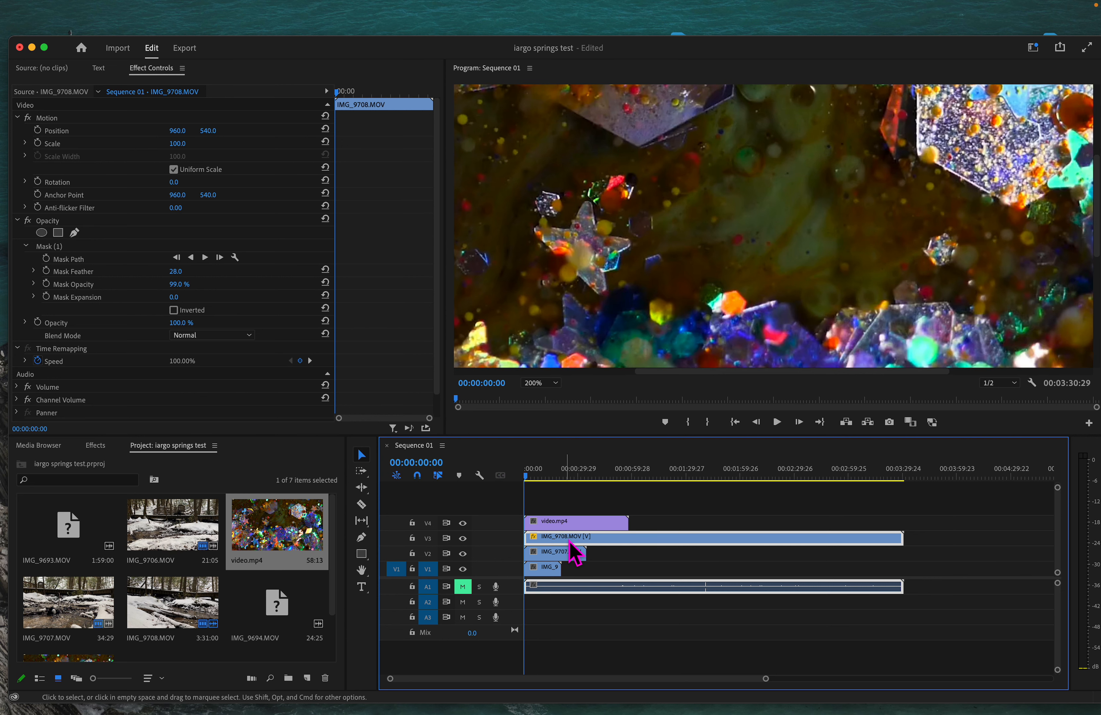
click(462, 523)
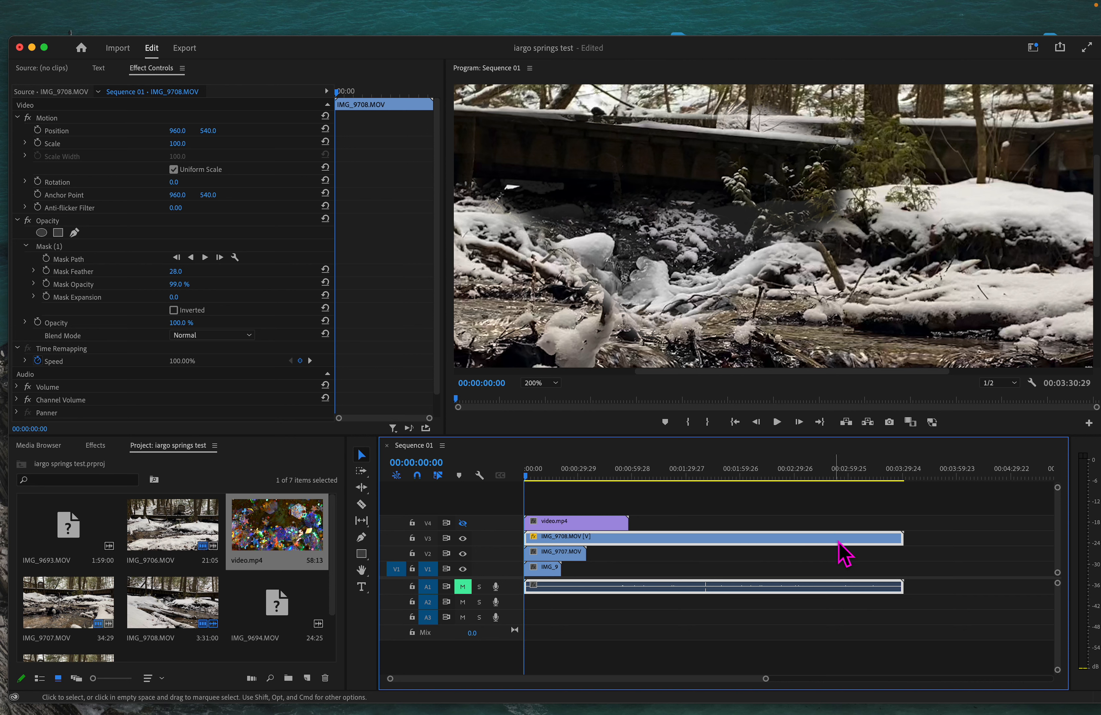
click(613, 523)
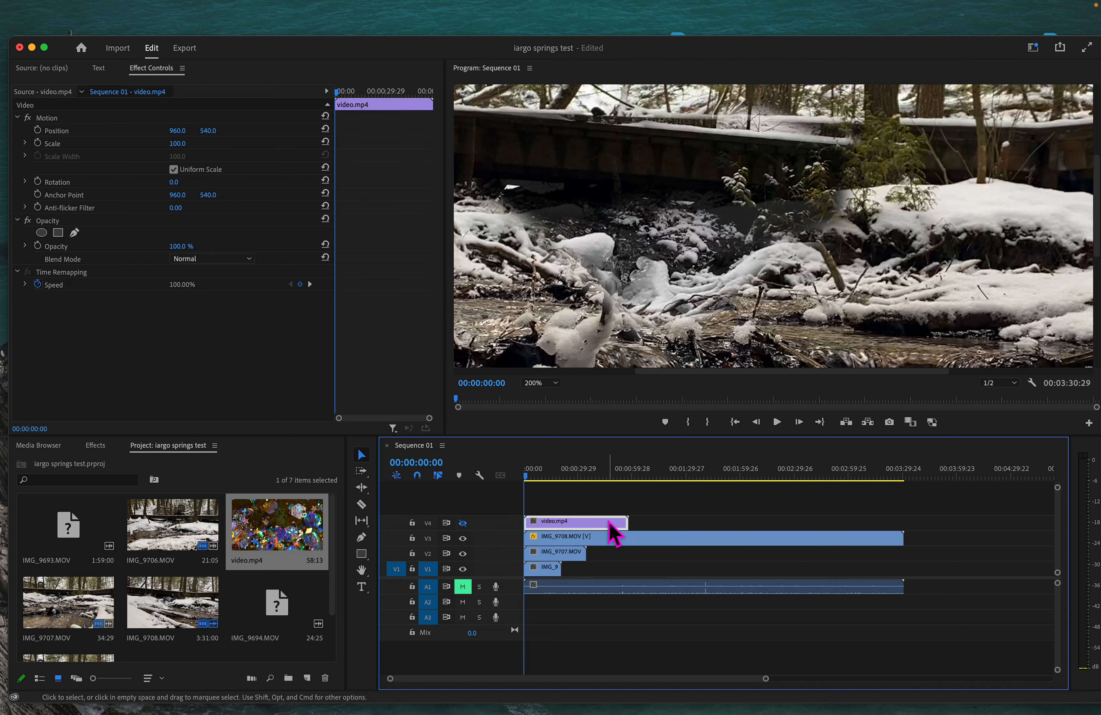
Step: Show track V4 again and try Lighten, then Soft Light, blending on the glitter clip
click(463, 523)
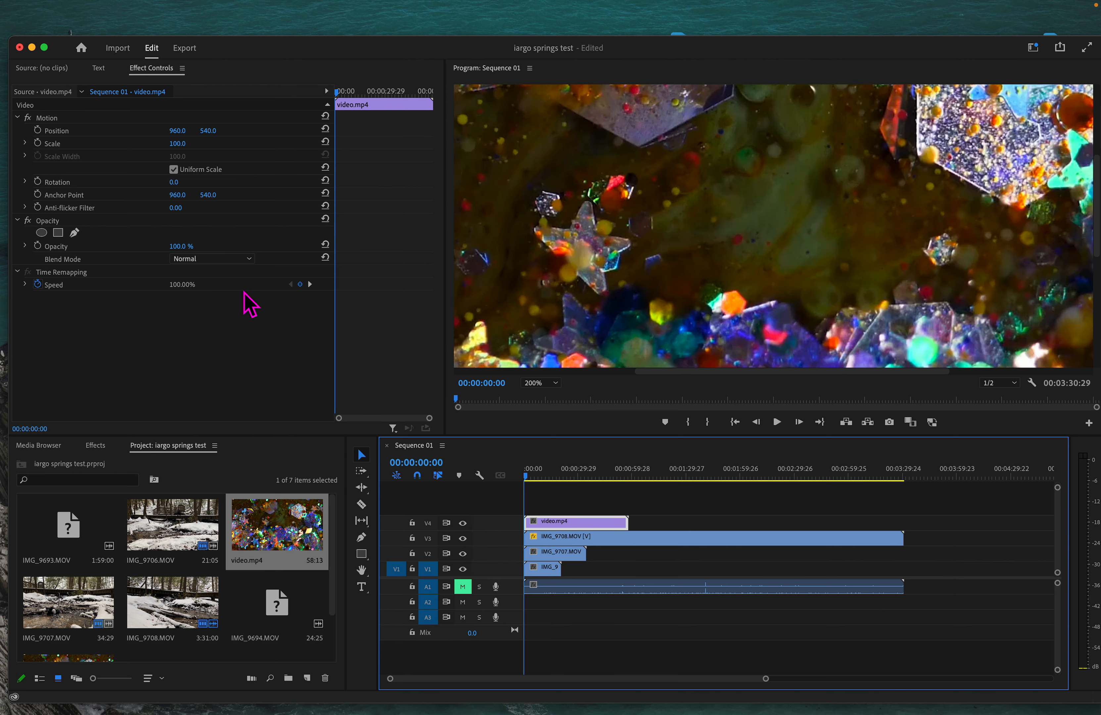
click(249, 260)
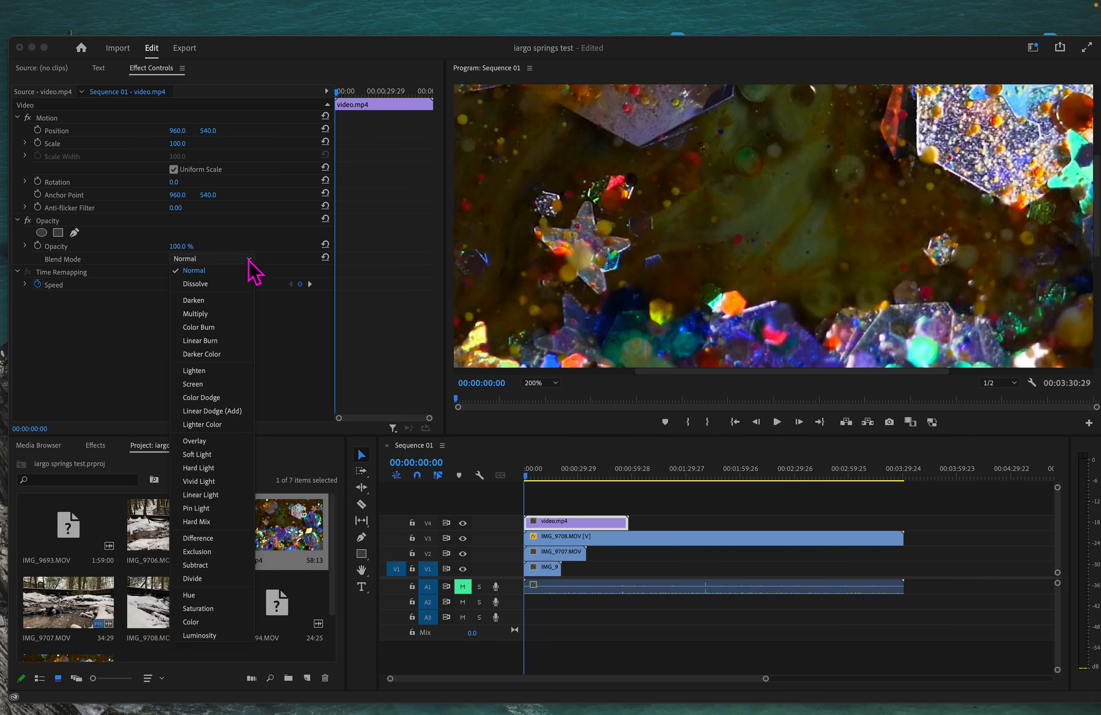
click(214, 370)
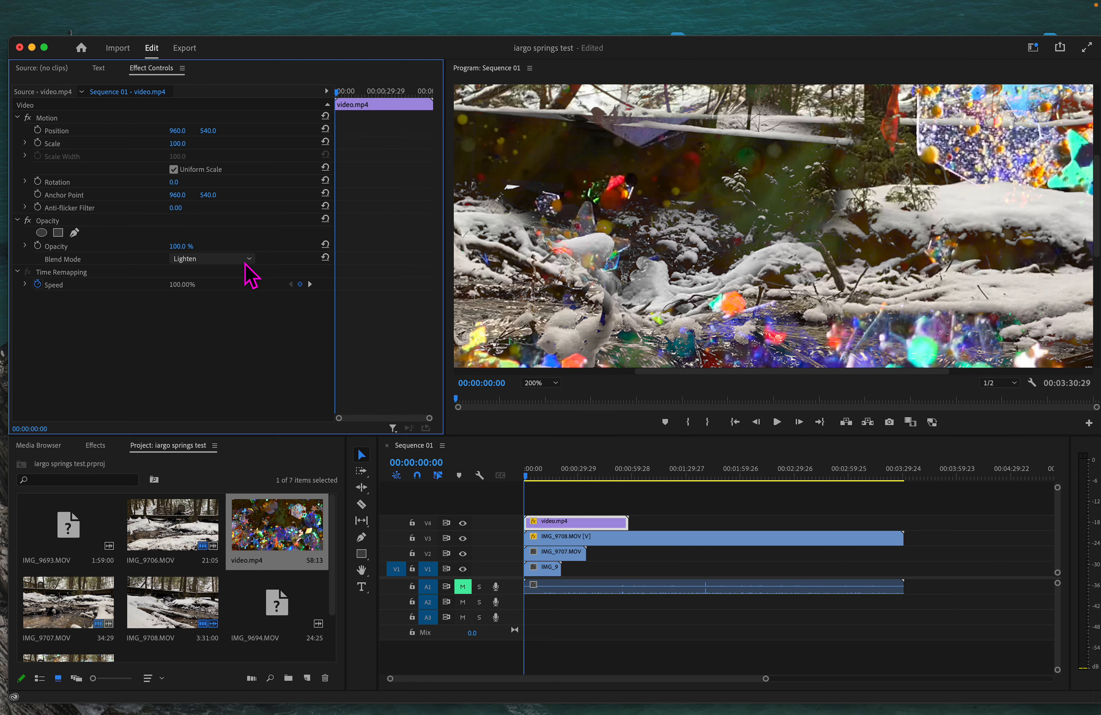
click(247, 274)
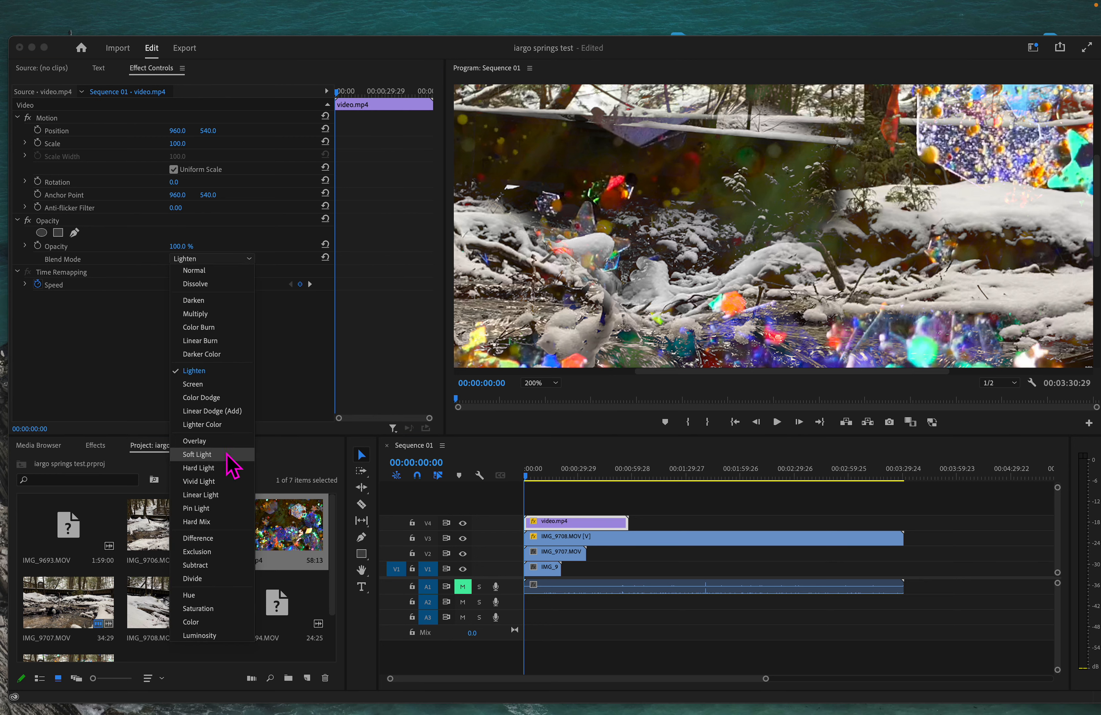
click(197, 454)
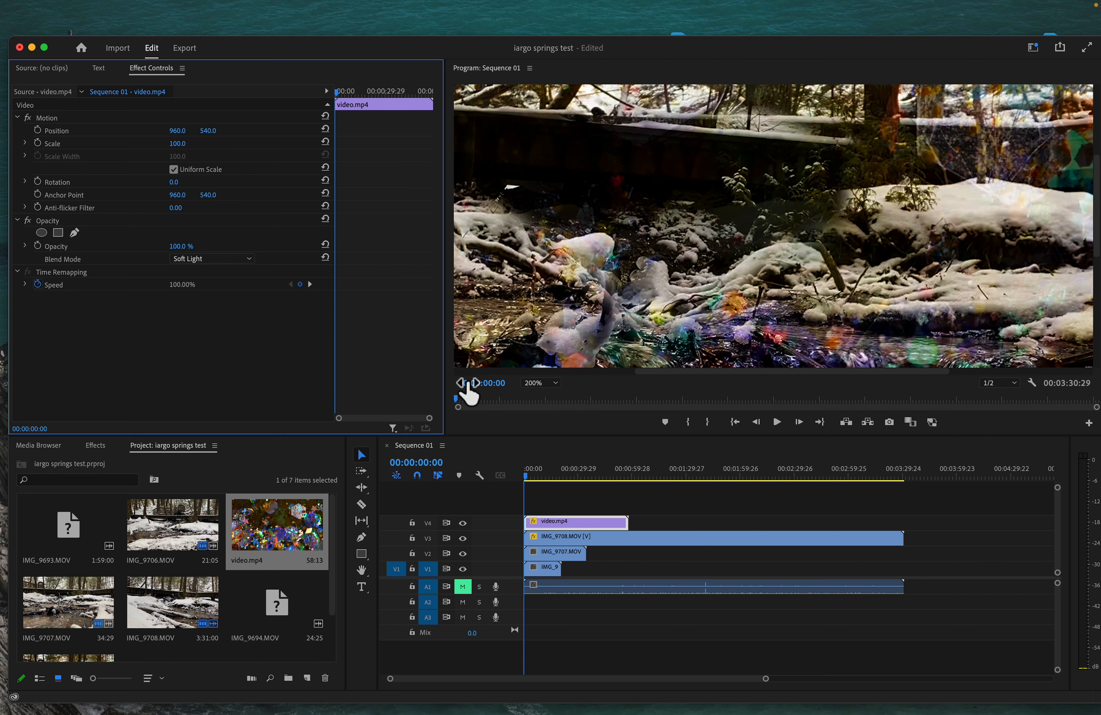
Step: Switch the glitter clip's blend mode to Multiply, then settle on Screen
click(250, 260)
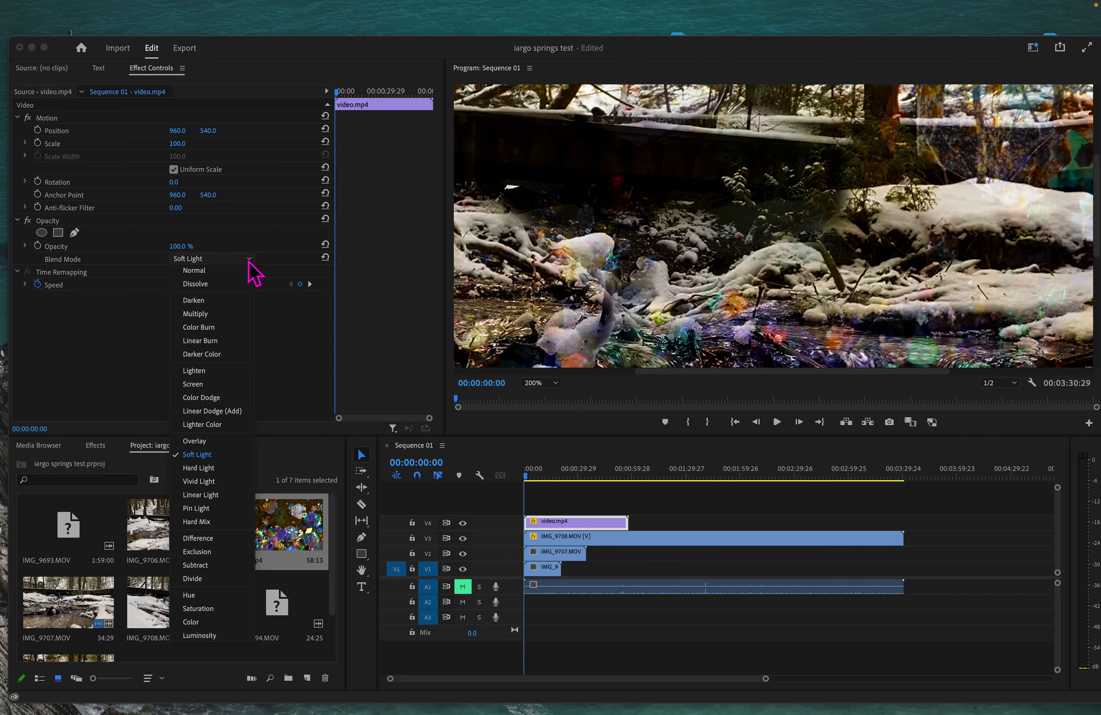
click(215, 315)
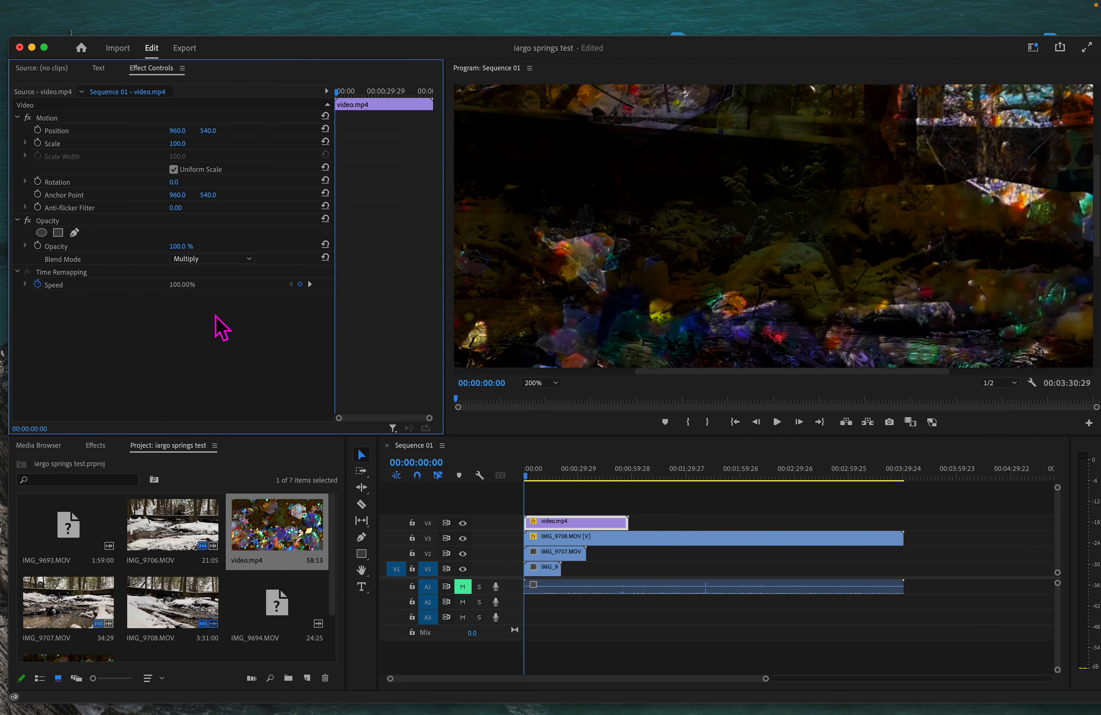
click(232, 260)
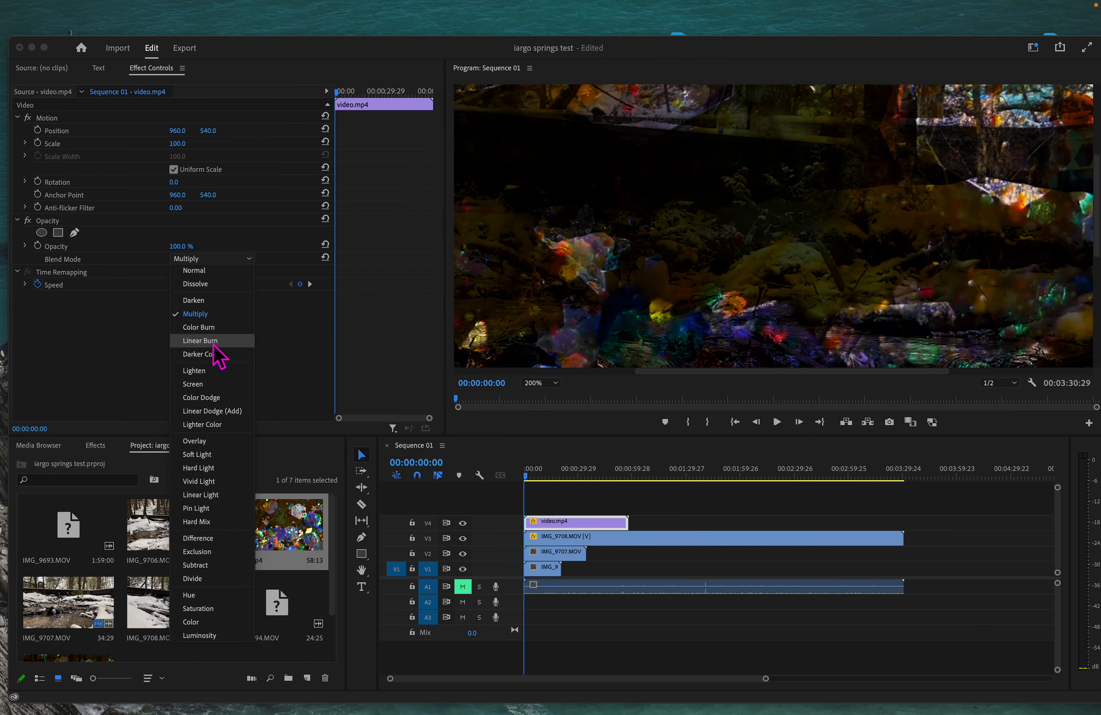
click(217, 384)
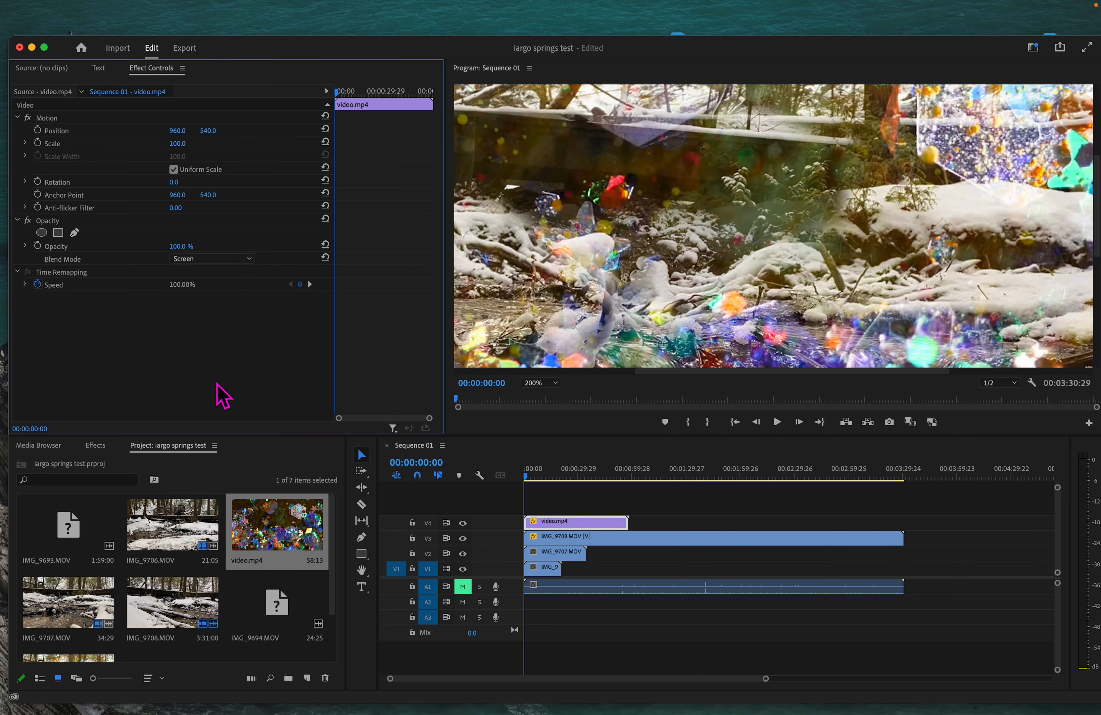
click(627, 433)
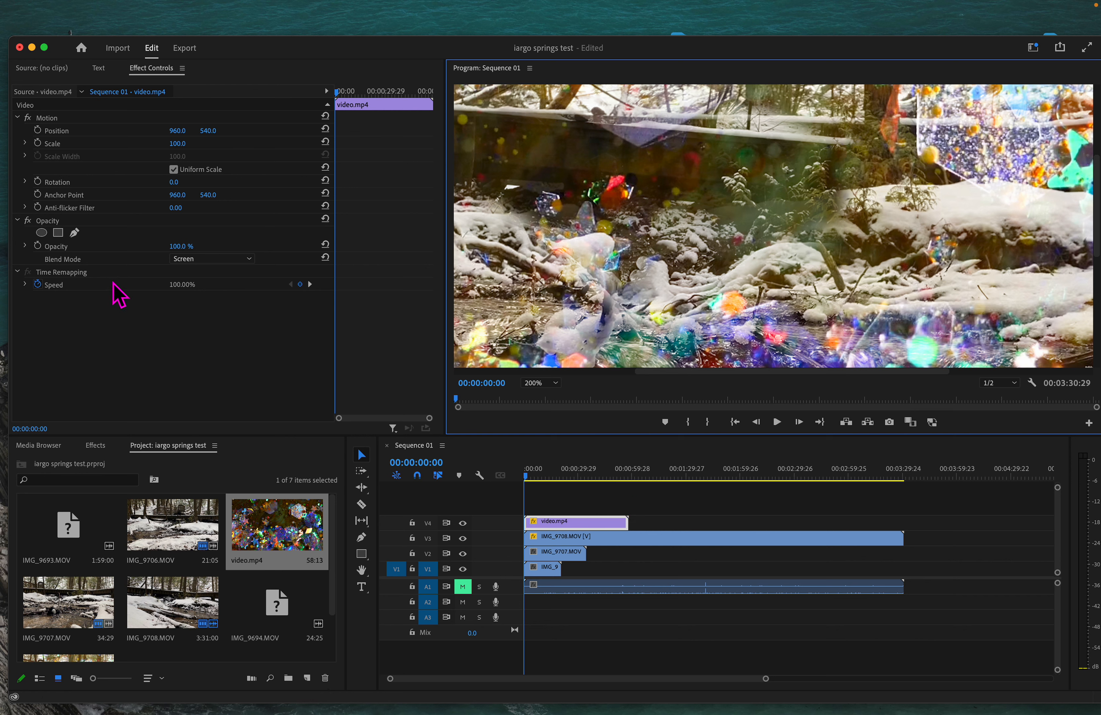
Step: Draw a closed six-point pen mask over the snowy bank below the bridge, then view at 100%
click(75, 233)
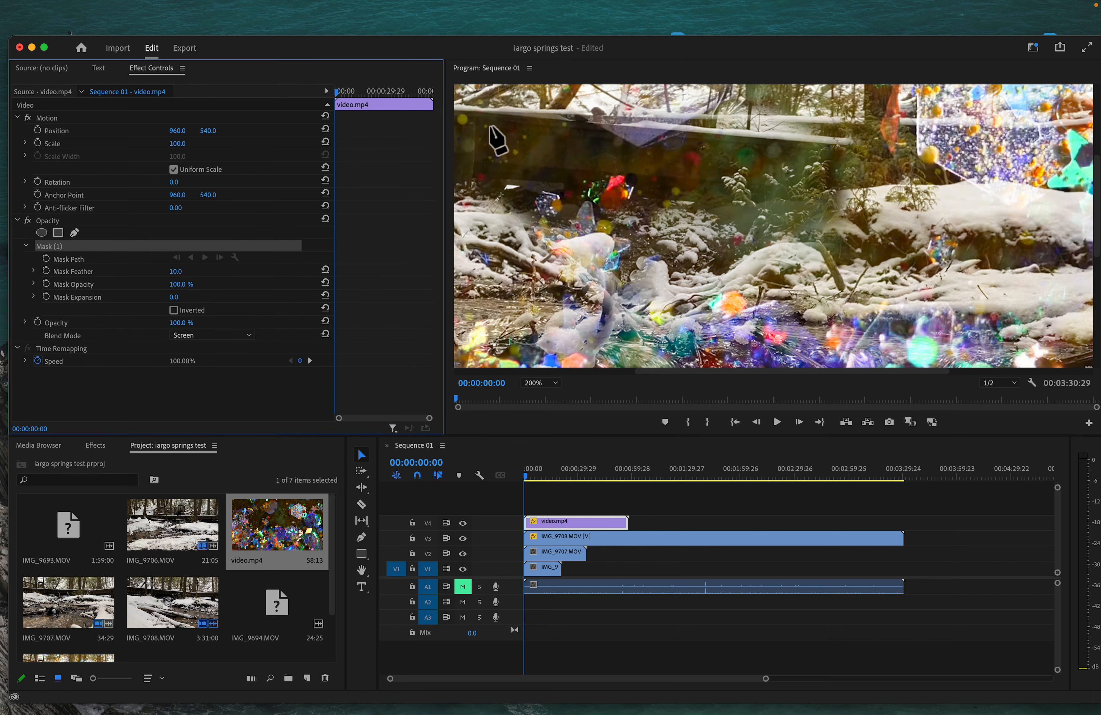
click(681, 226)
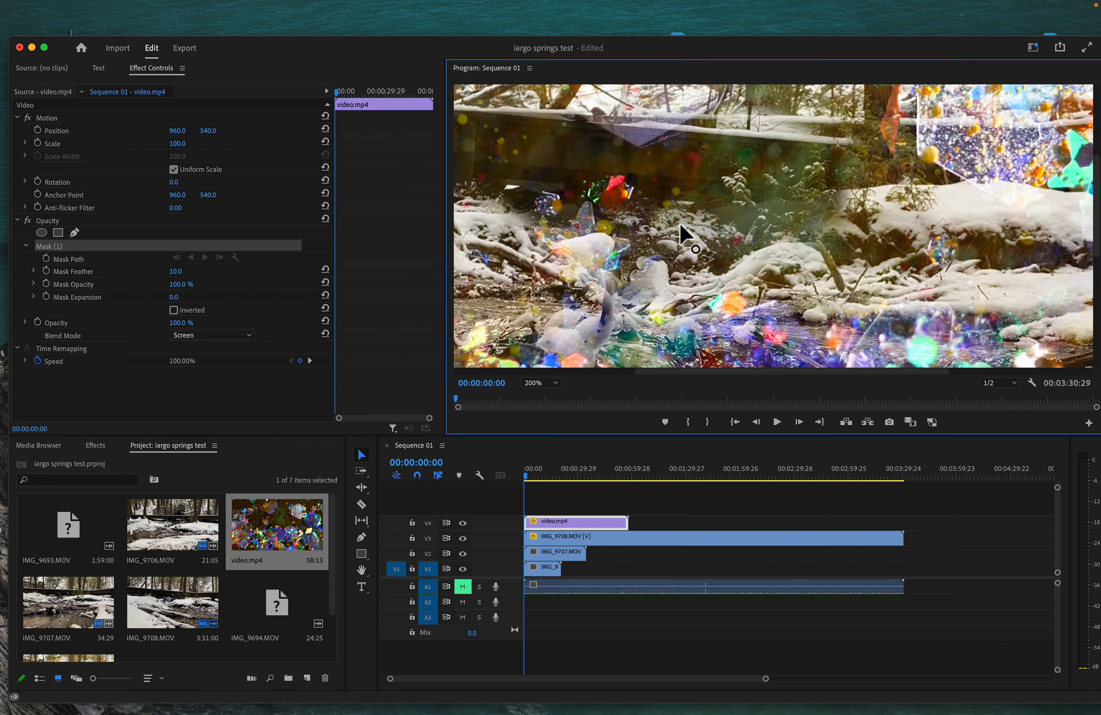
click(788, 148)
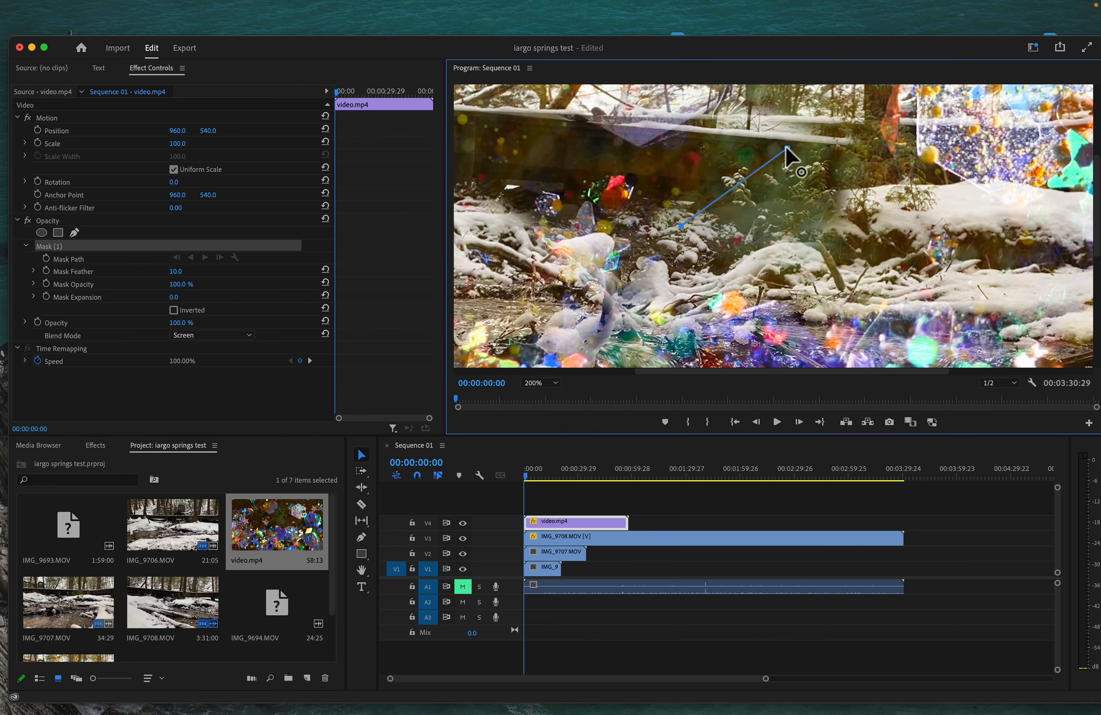
click(935, 186)
click(994, 269)
click(835, 303)
click(683, 278)
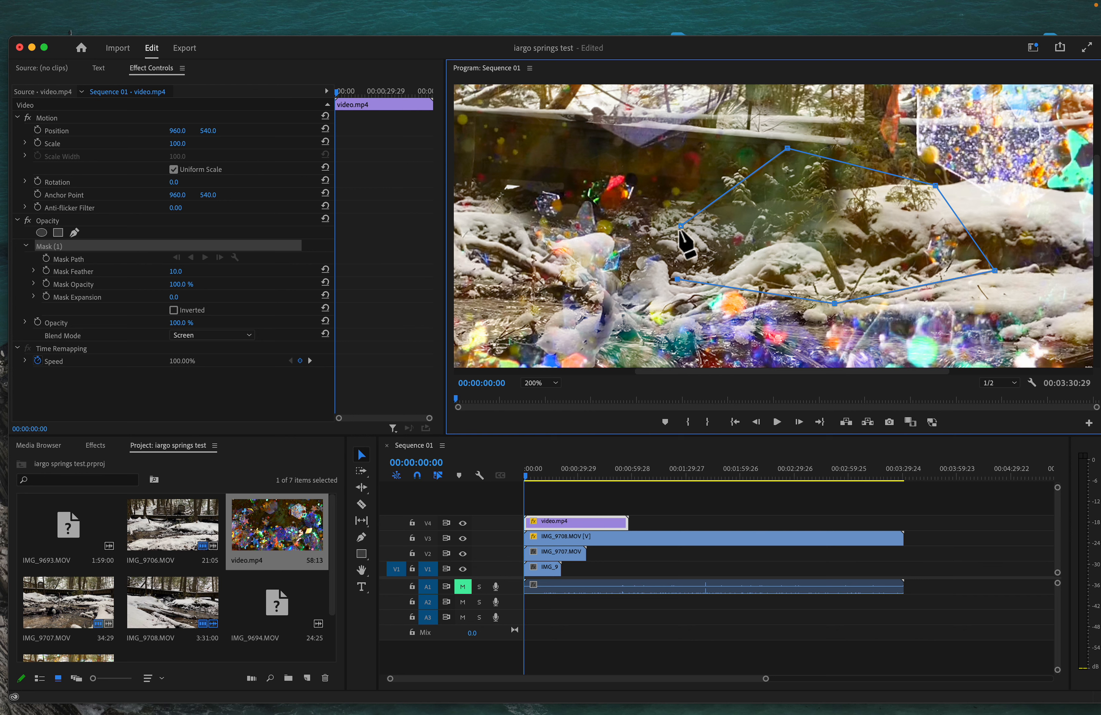
click(681, 226)
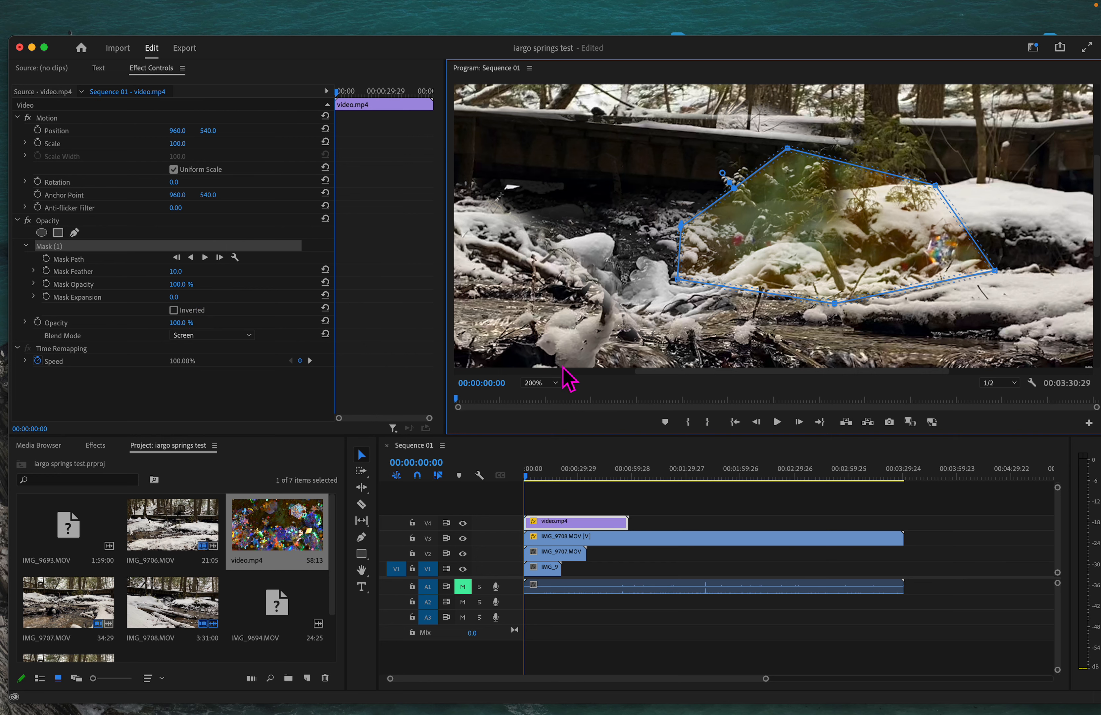
click(550, 384)
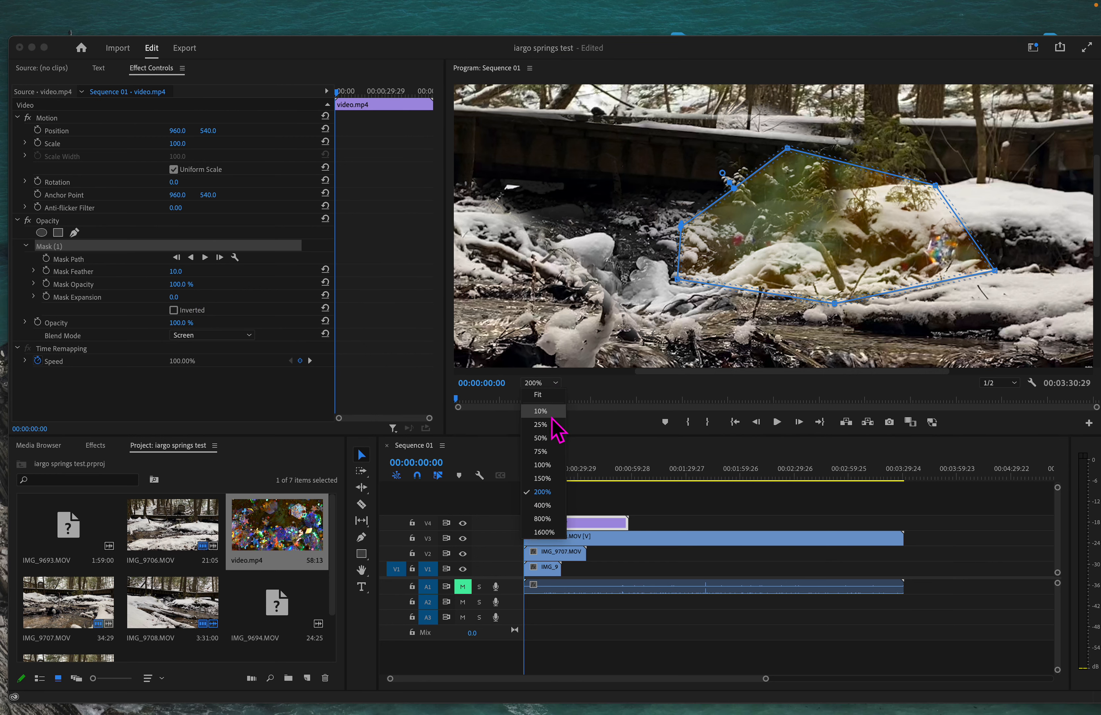
click(553, 464)
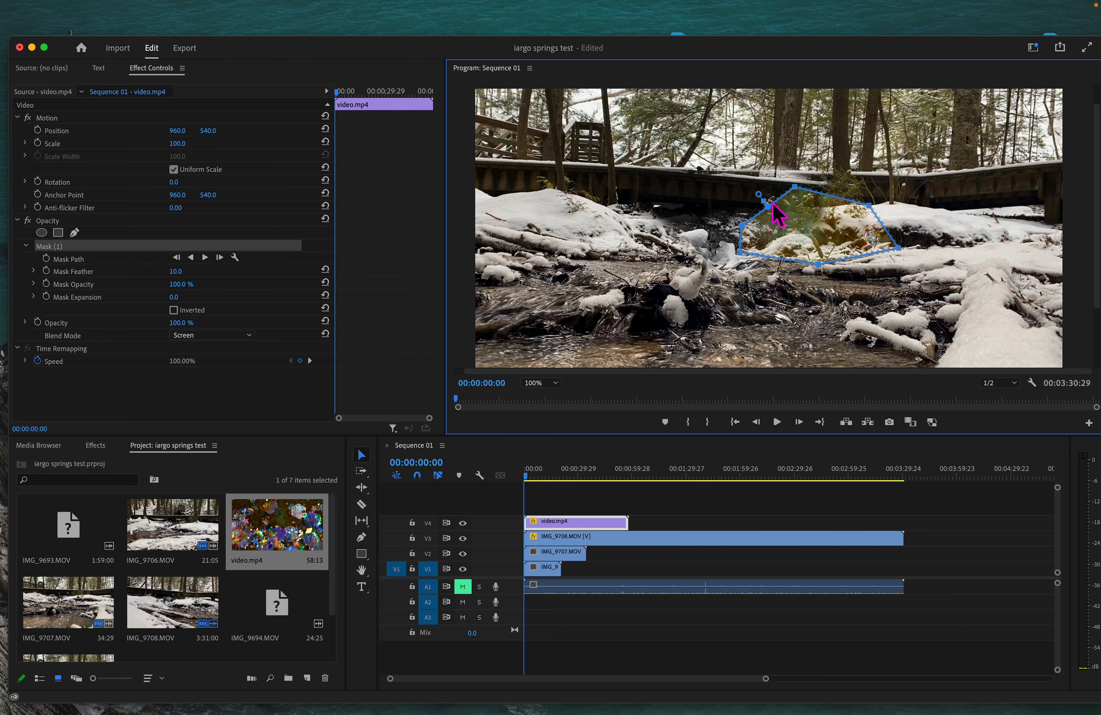
Step: Drag the mask's points and curve handle outward over the creek and banks, undoing an accidental expansion
drag(794, 187, 712, 134)
drag(741, 228, 576, 234)
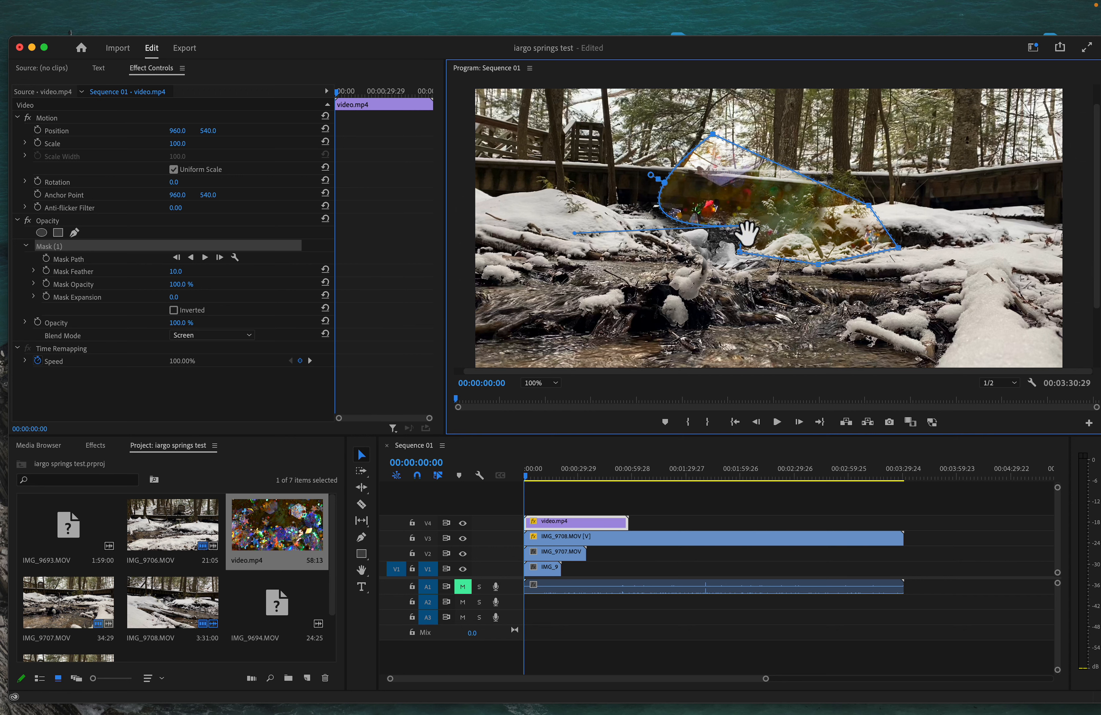
drag(741, 226, 636, 290)
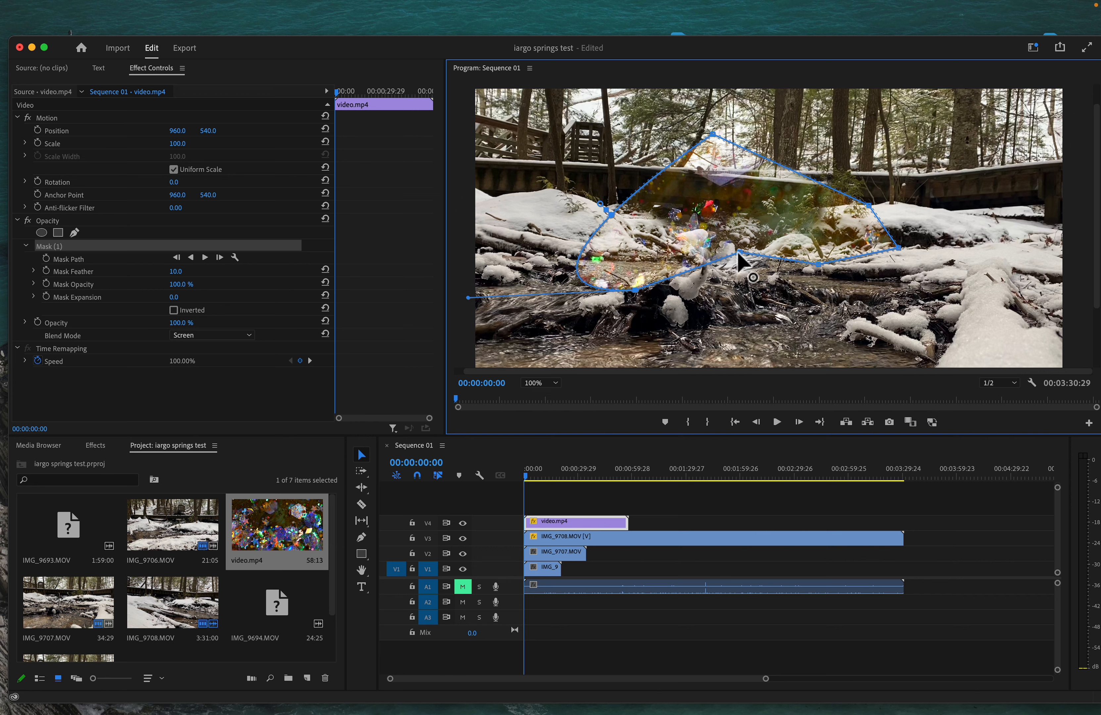
drag(739, 254, 786, 329)
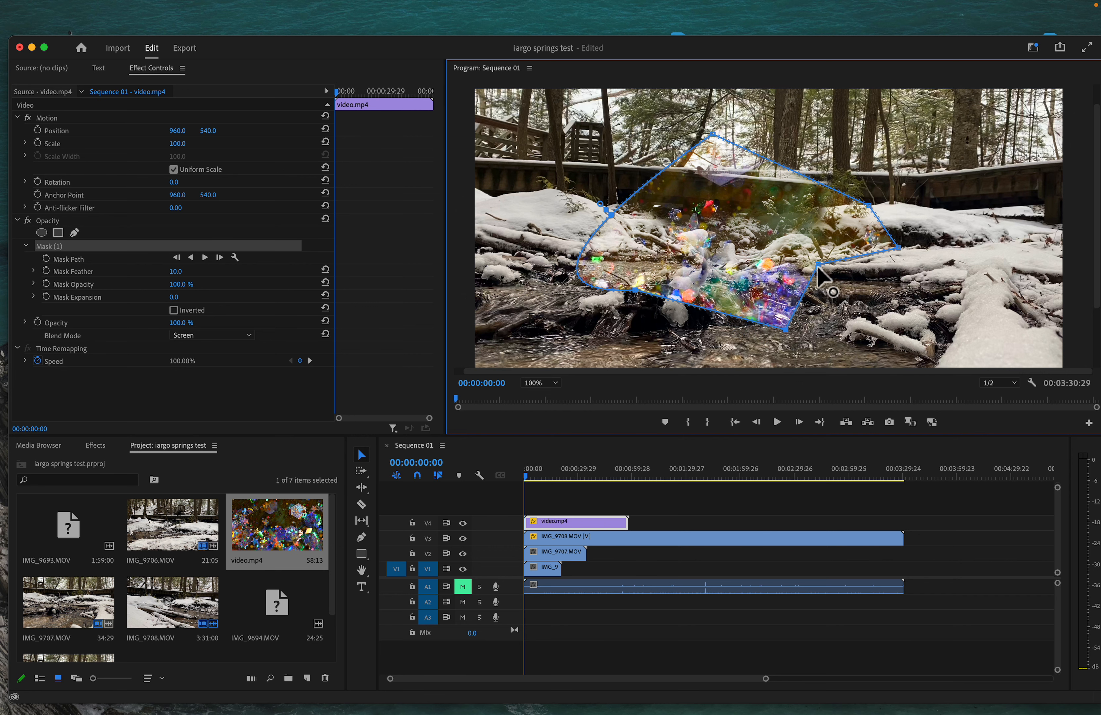
drag(818, 265, 919, 304)
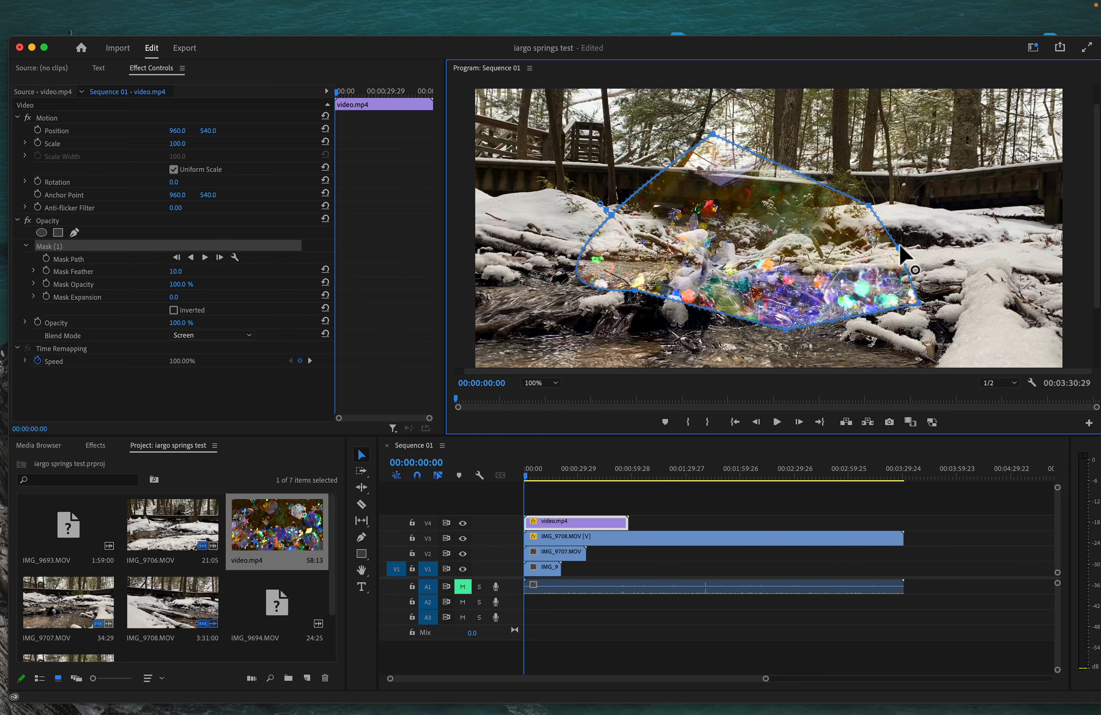
drag(899, 247, 937, 222)
drag(869, 204, 898, 141)
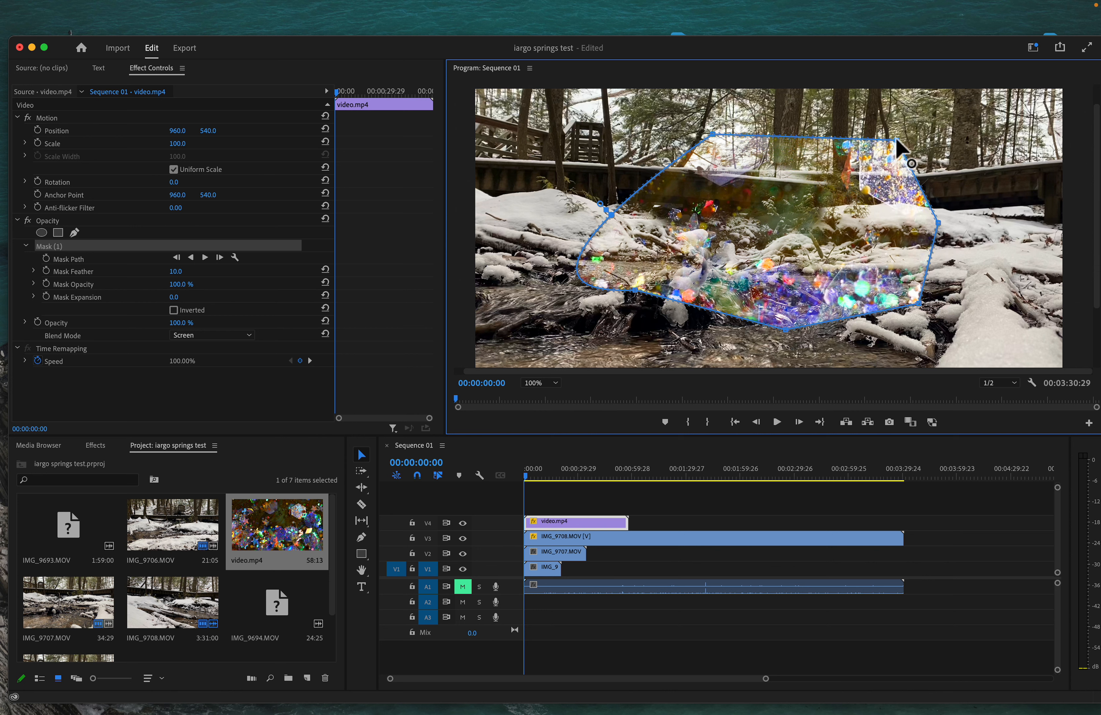
drag(613, 215, 577, 200)
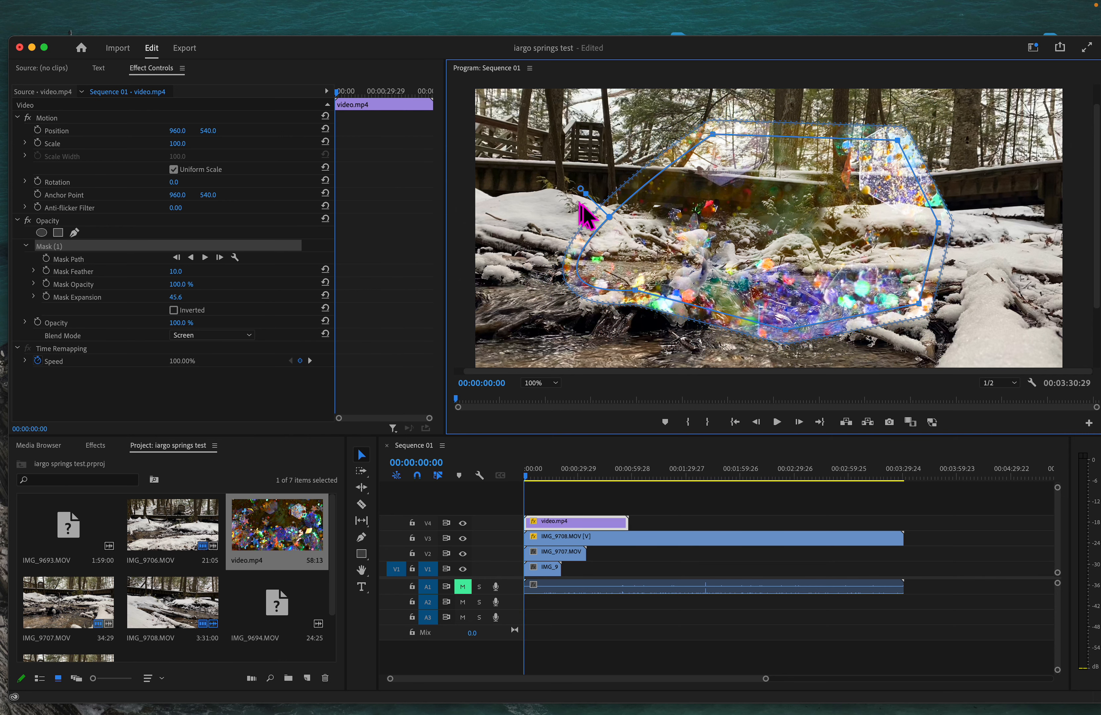
key(super+z)
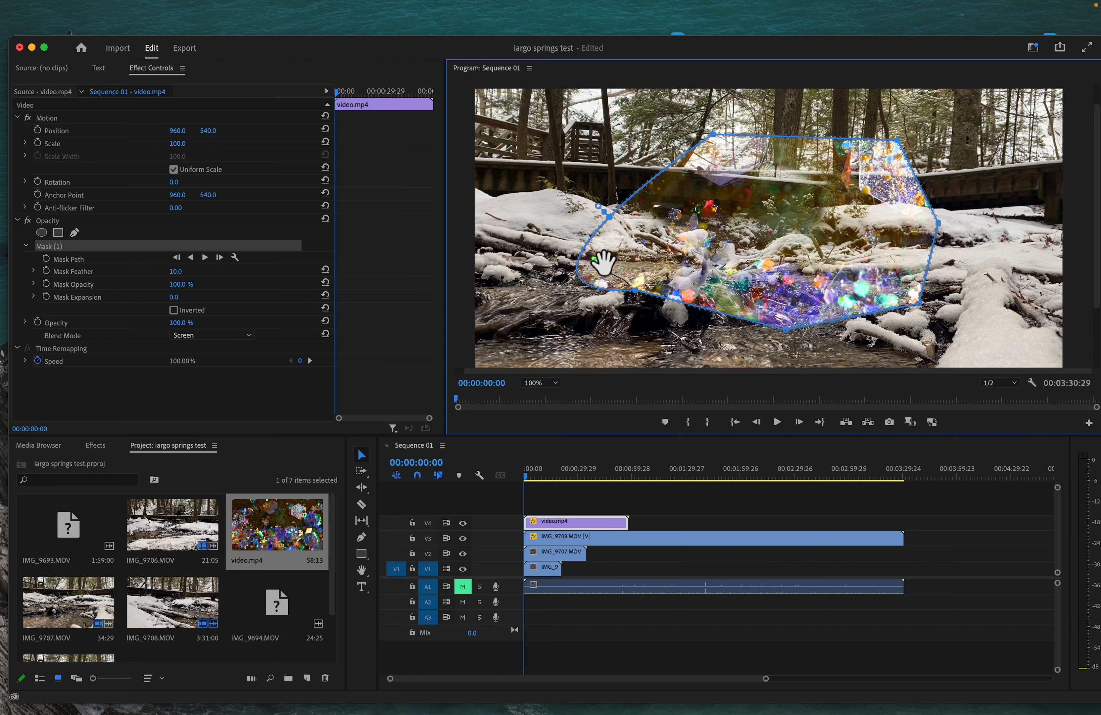
drag(634, 291, 619, 308)
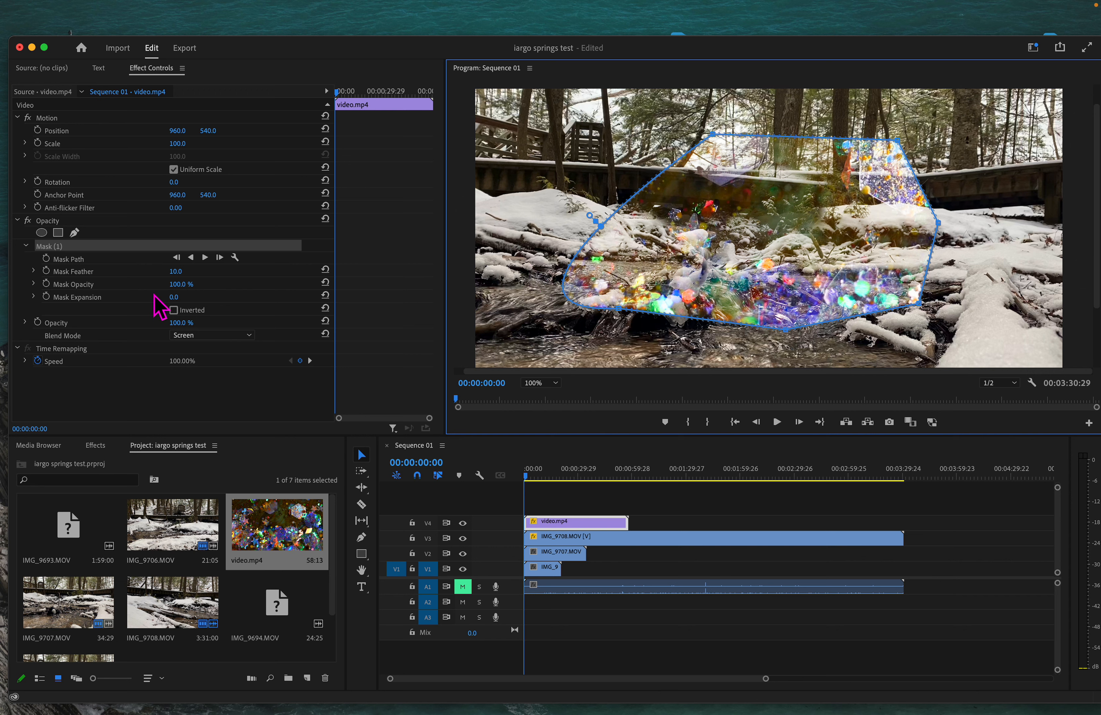
Step: Invert the glitter mask, feather it to 48, and lower video.mp4's opacity to 60%
drag(190, 279, 187, 276)
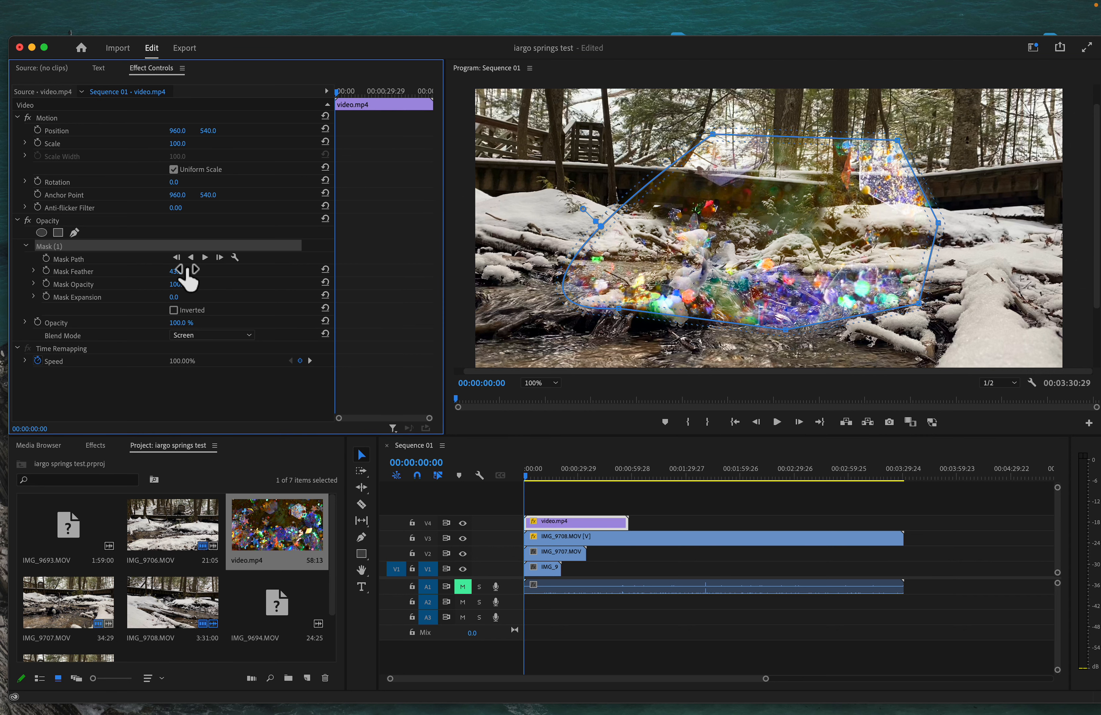
click(174, 310)
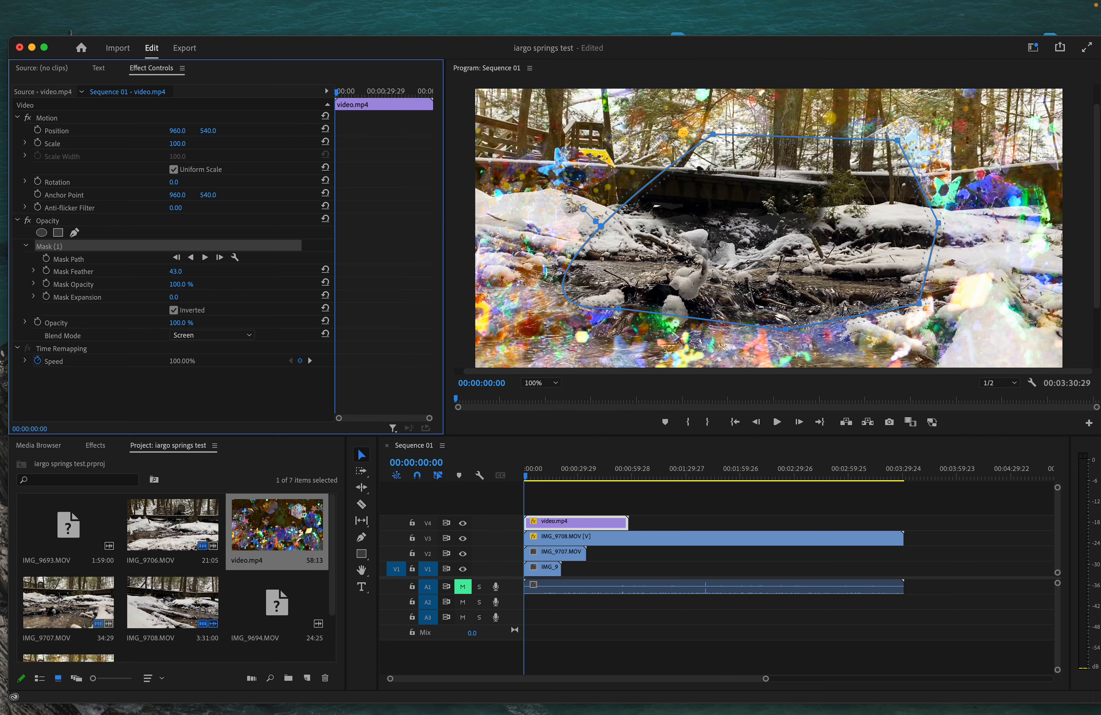
mouse_move(175, 272)
mouse_down()
mouse_move(205, 272)
mouse_move(181, 271)
mouse_up()
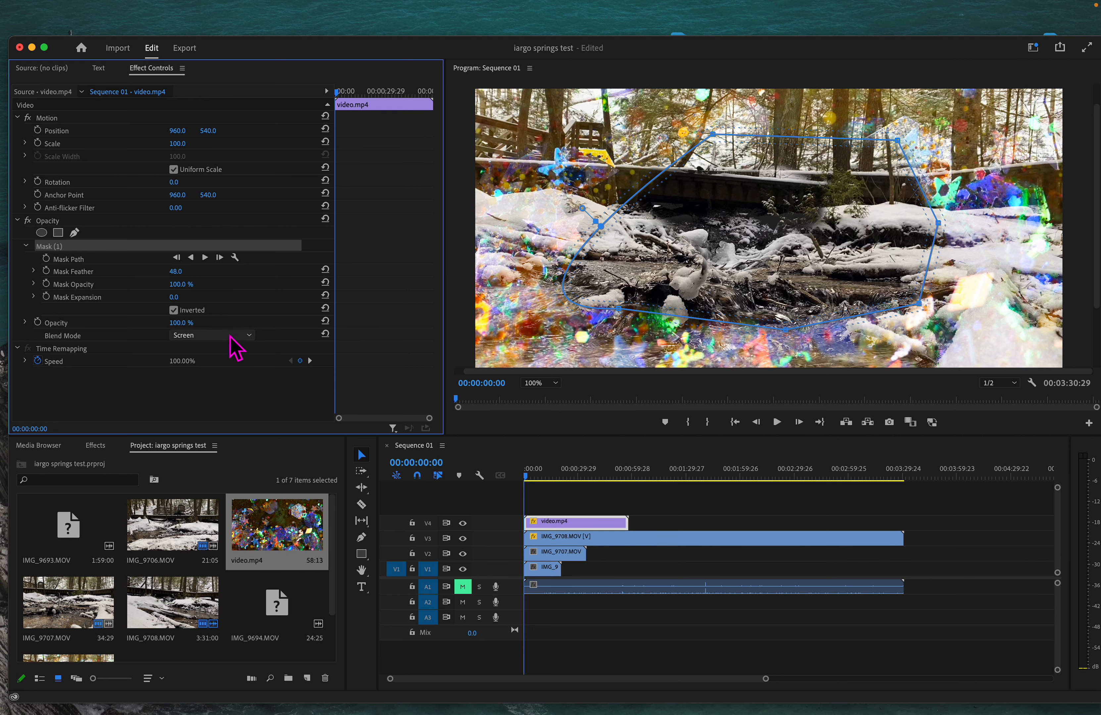
drag(181, 323, 163, 323)
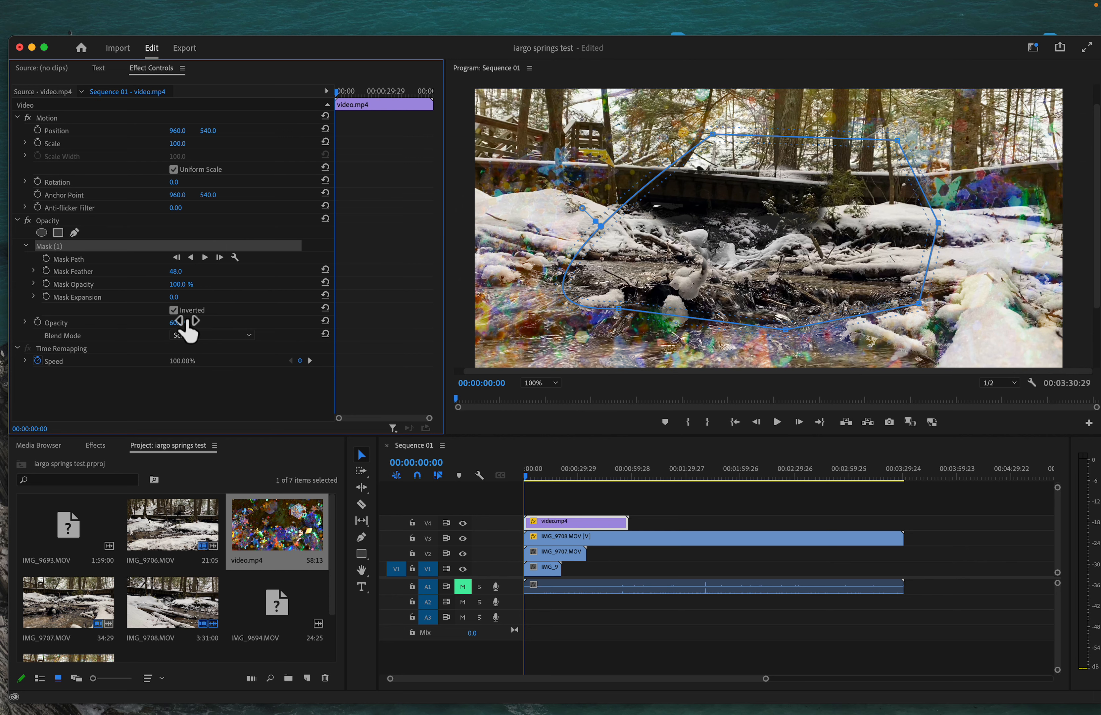
click(235, 397)
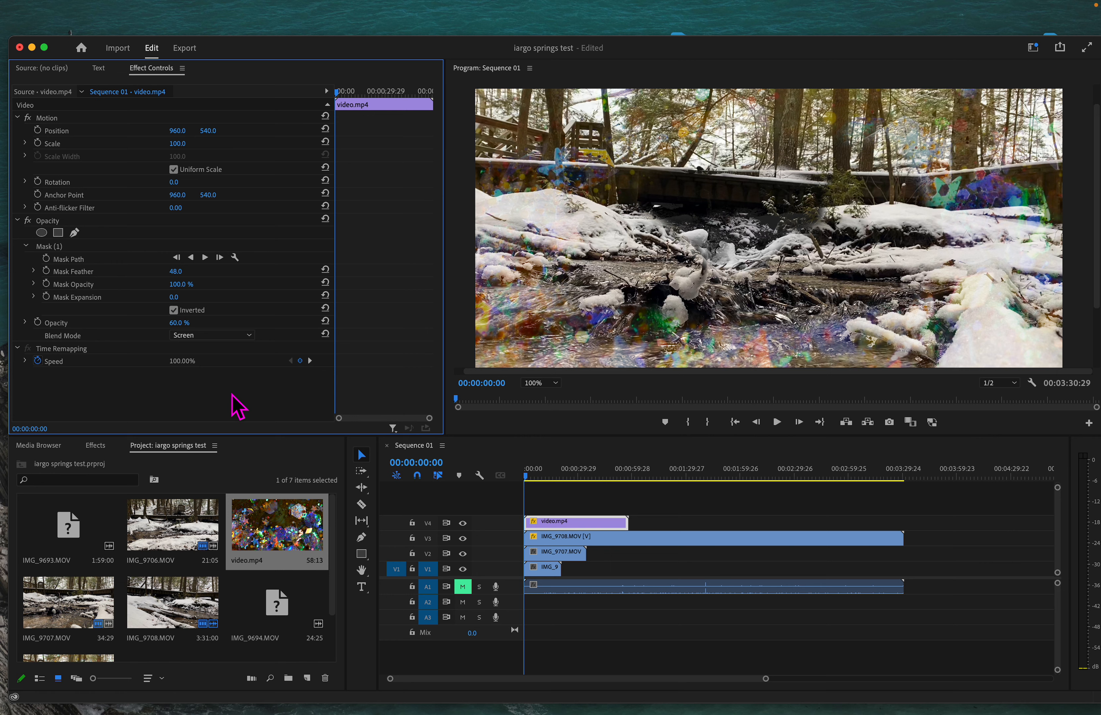
key(space)
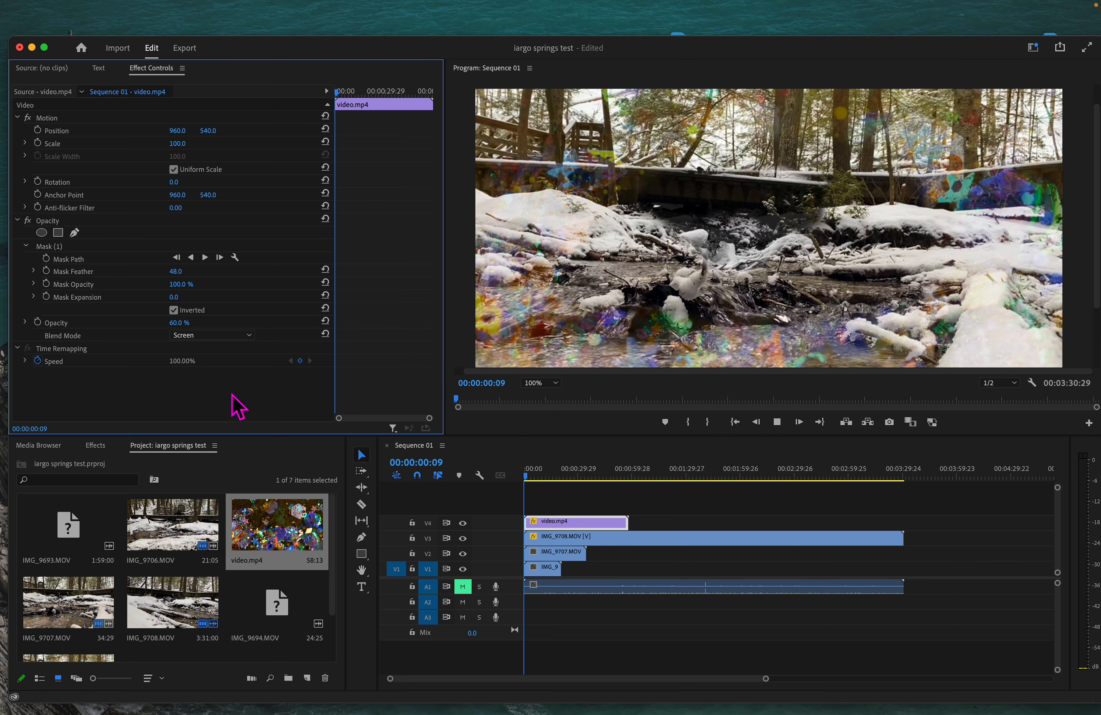
key(space)
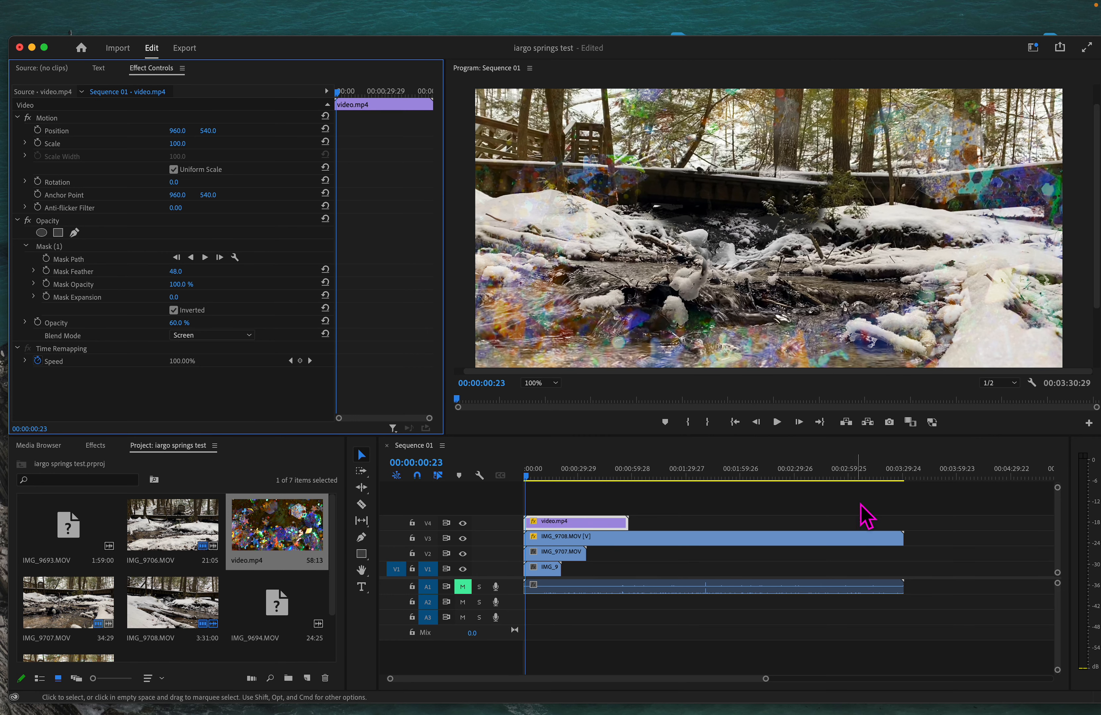
key(space)
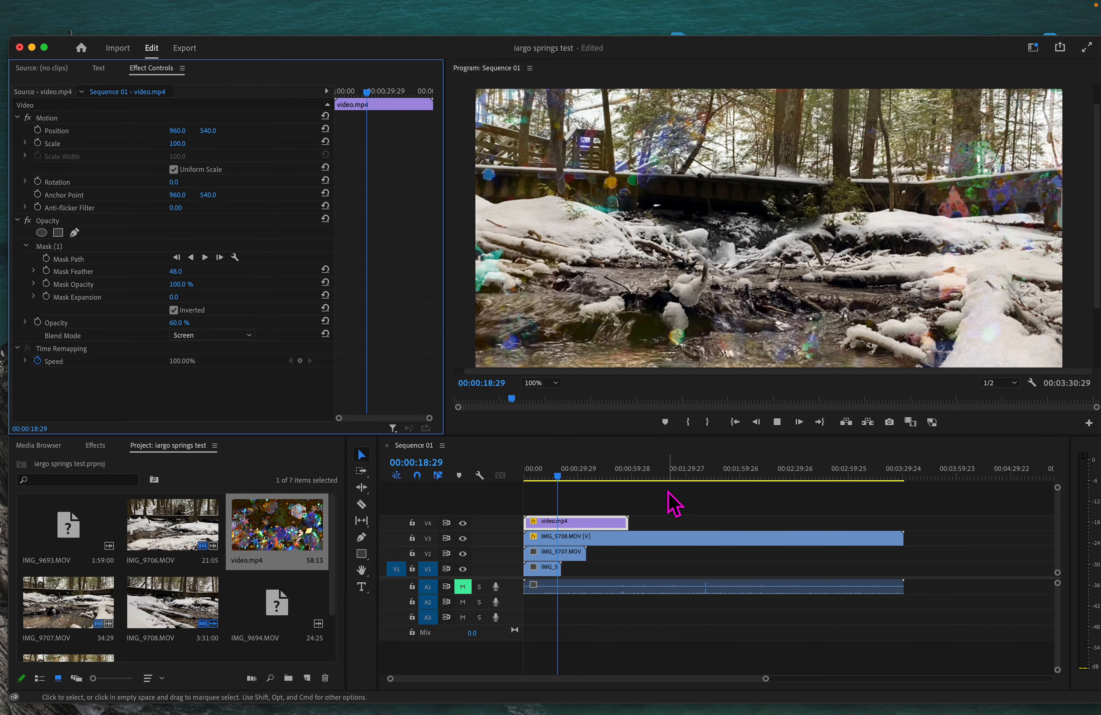
key(space)
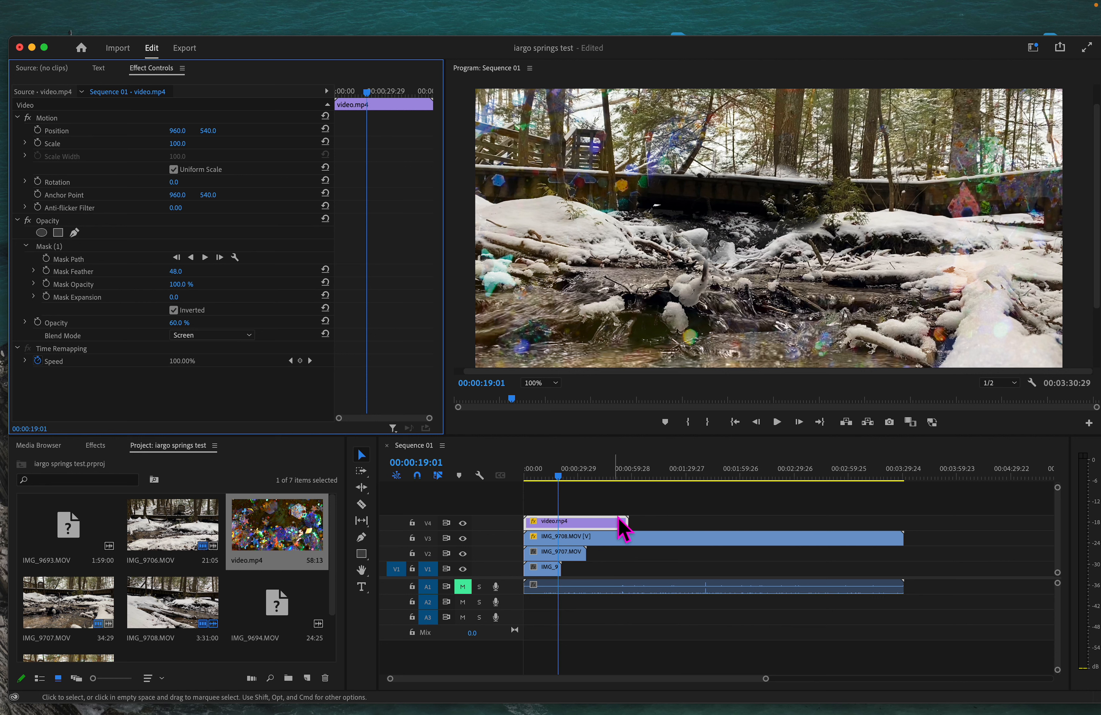
drag(618, 511, 624, 513)
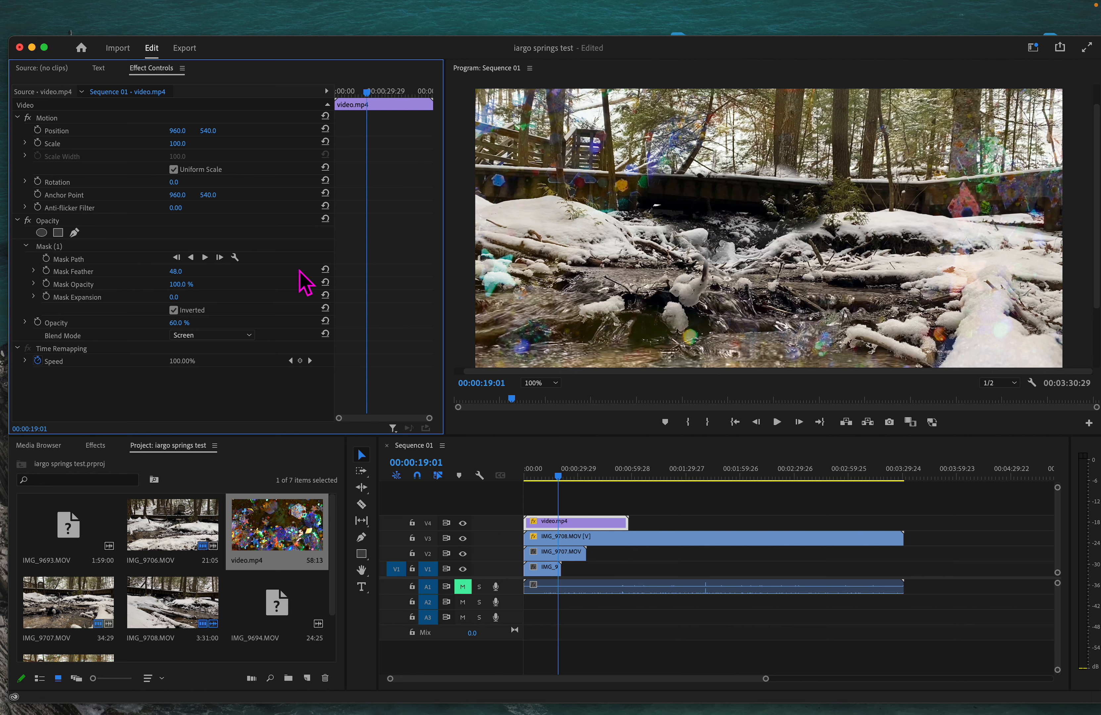